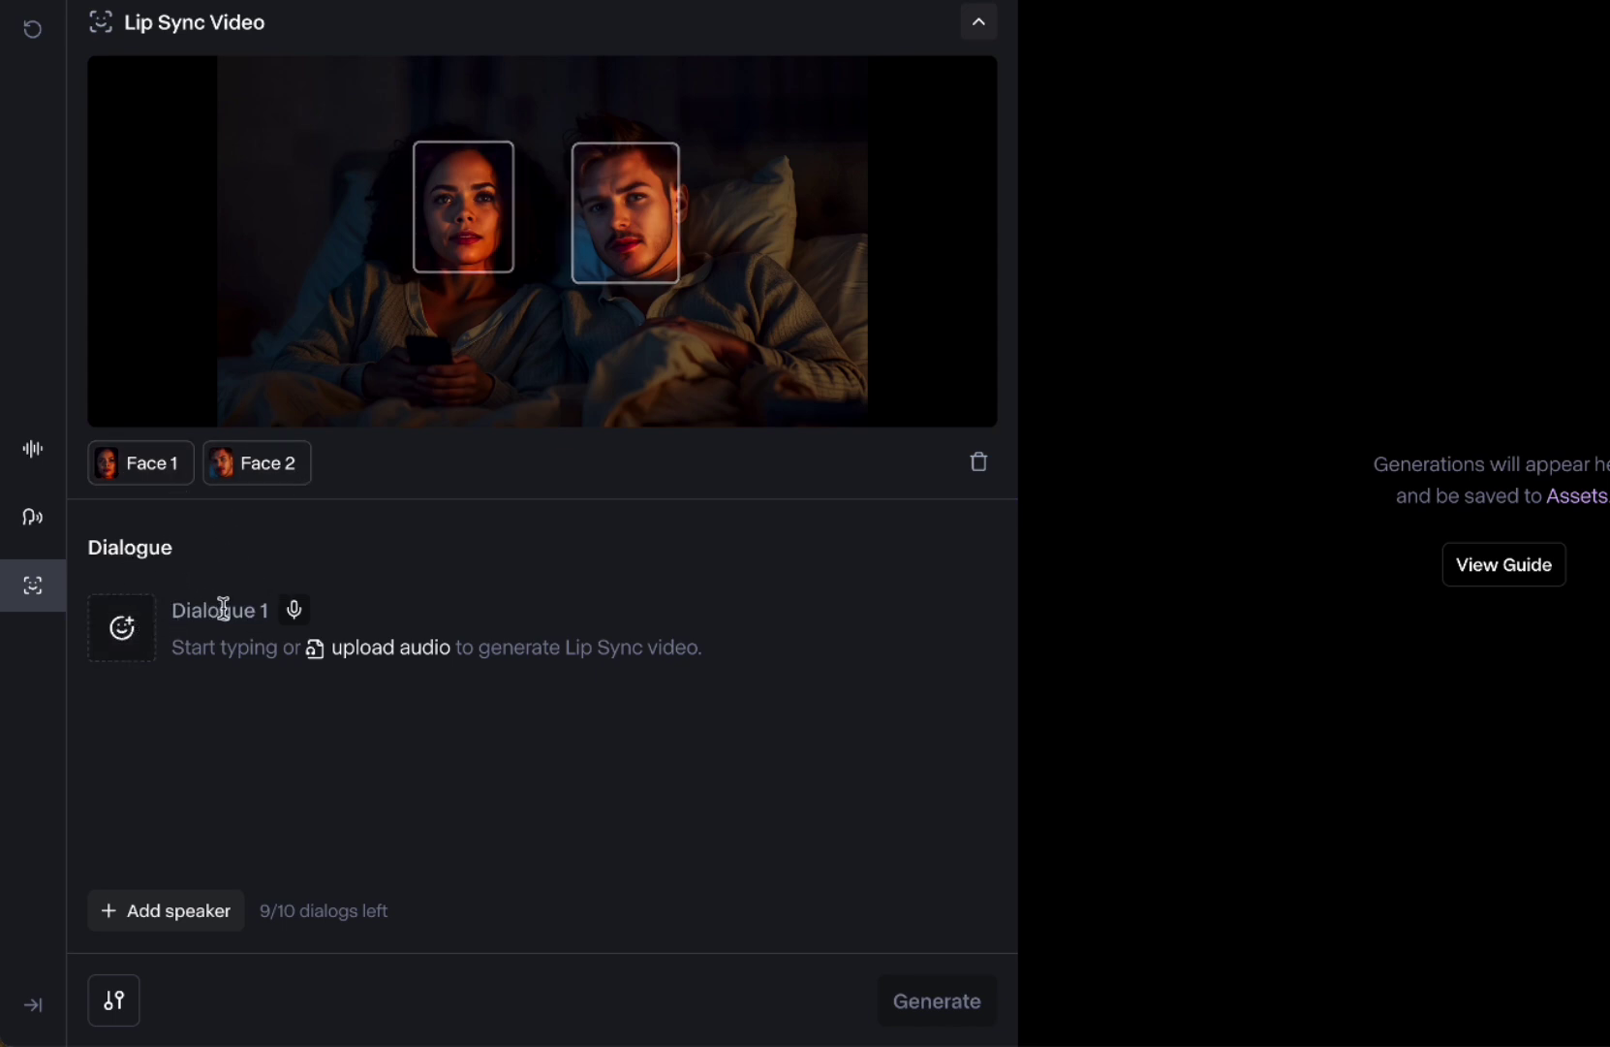
{"action": "left_click", "coordinate": [296, 612]}
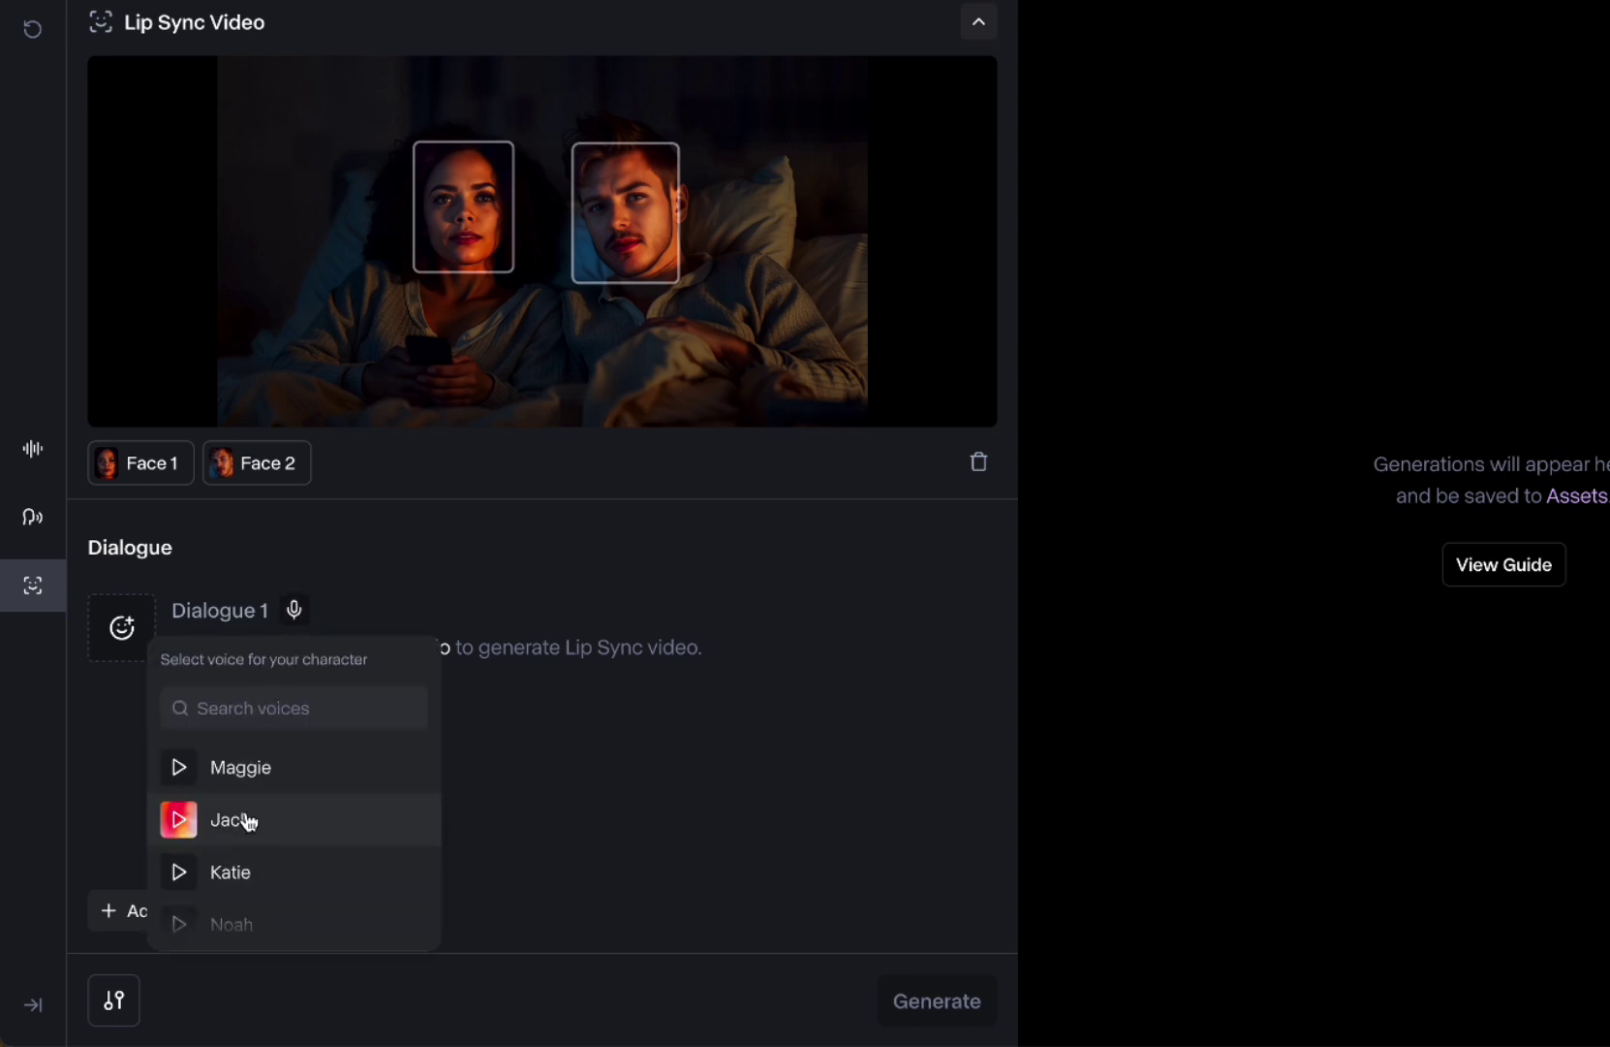
{"action": "scroll", "coordinate": [248, 819], "scroll_direction": "down", "scroll_amount": 3}
{"action": "left_click", "coordinate": [422, 594]}
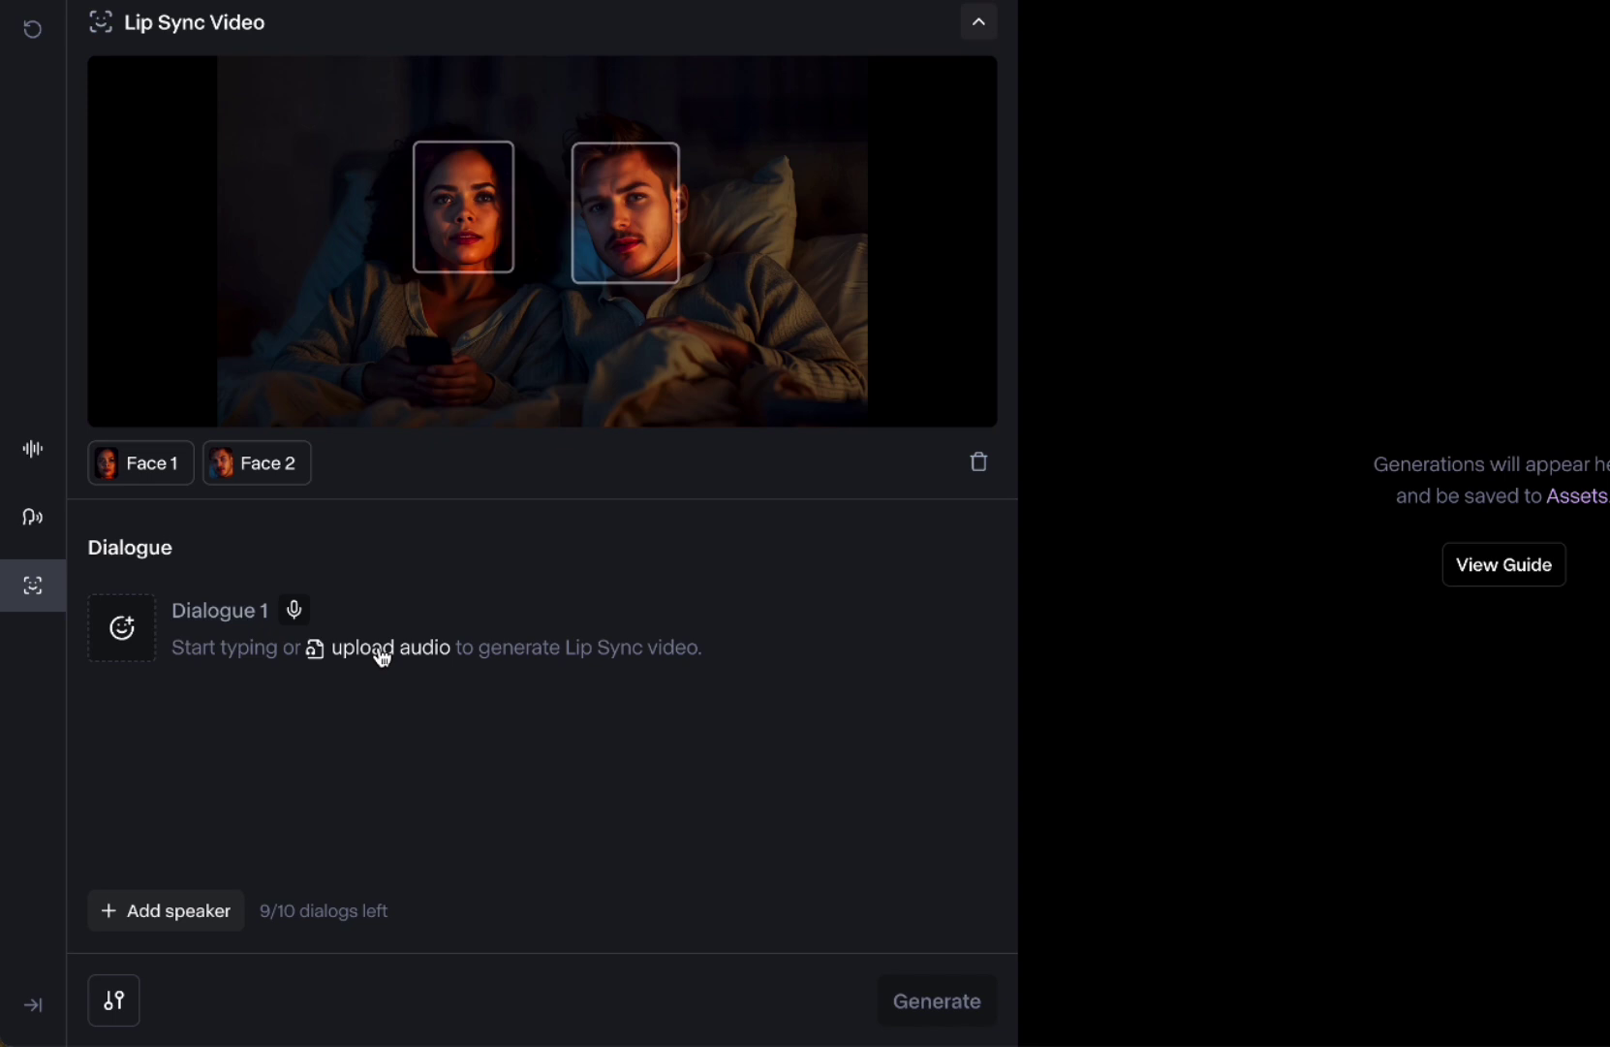
{"action": "left_click", "coordinate": [295, 611]}
{"action": "left_click", "coordinate": [388, 552]}
Step: Add a second dialogue entry and assign the Character 1 face to Dialogue 1
{"action": "left_click", "coordinate": [188, 919]}
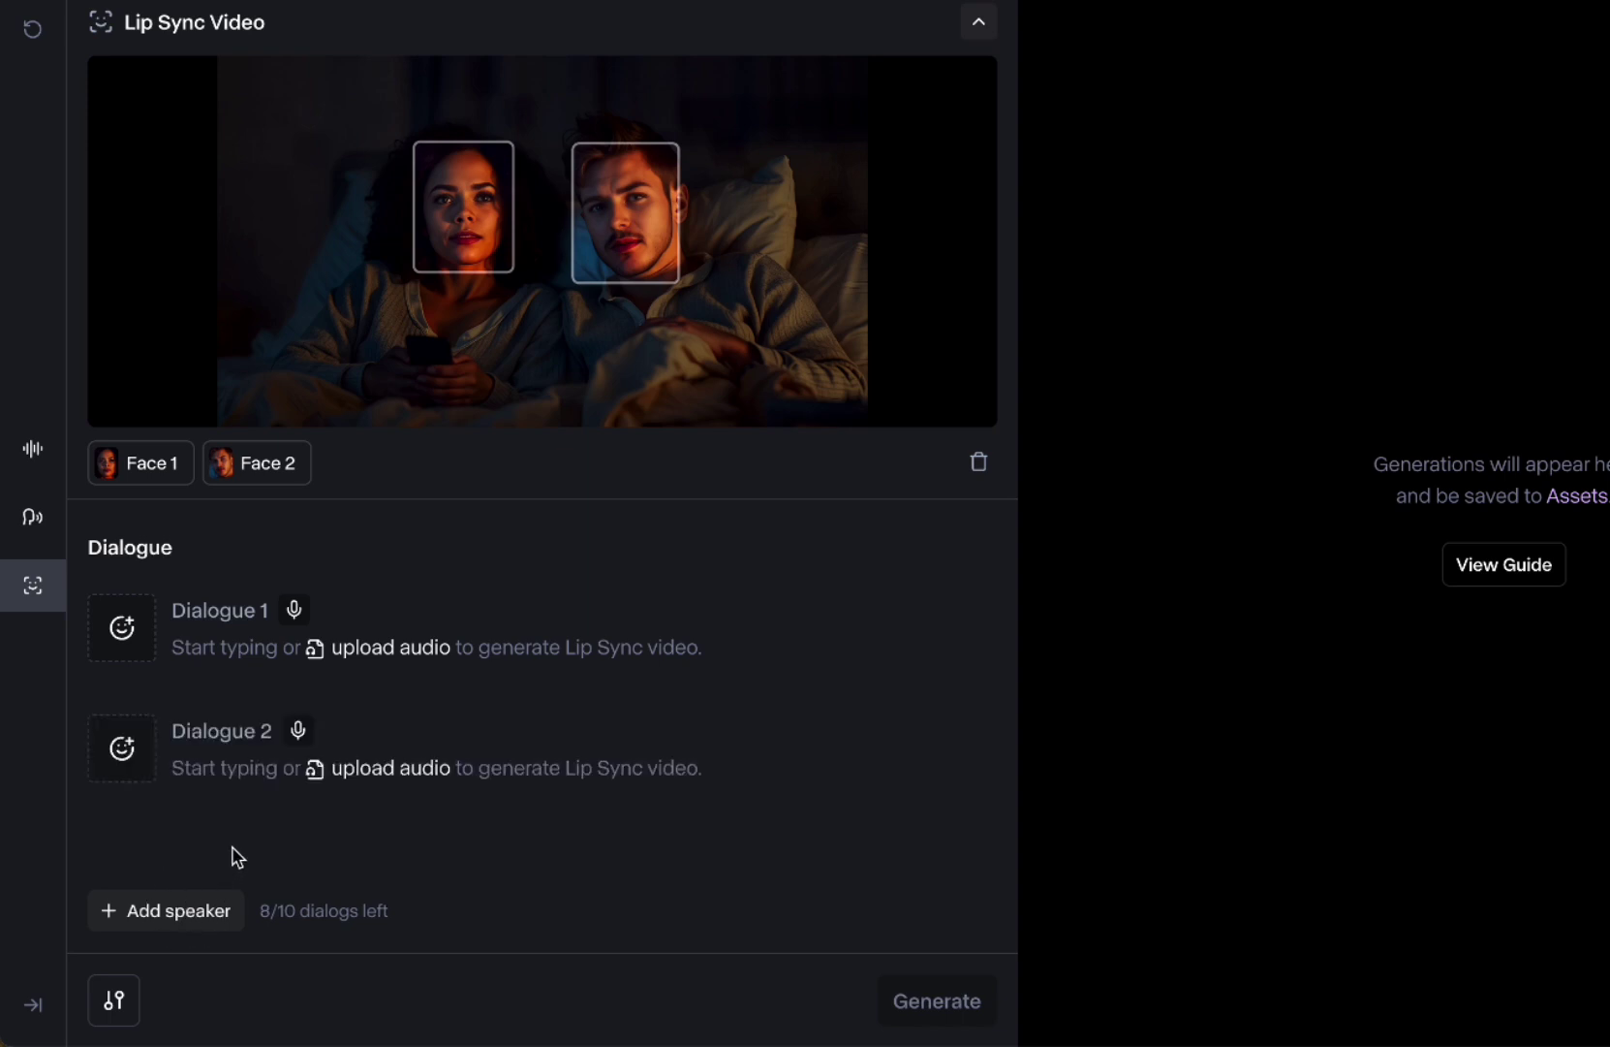
{"action": "left_click", "coordinate": [129, 628]}
{"action": "left_click", "coordinate": [149, 772]}
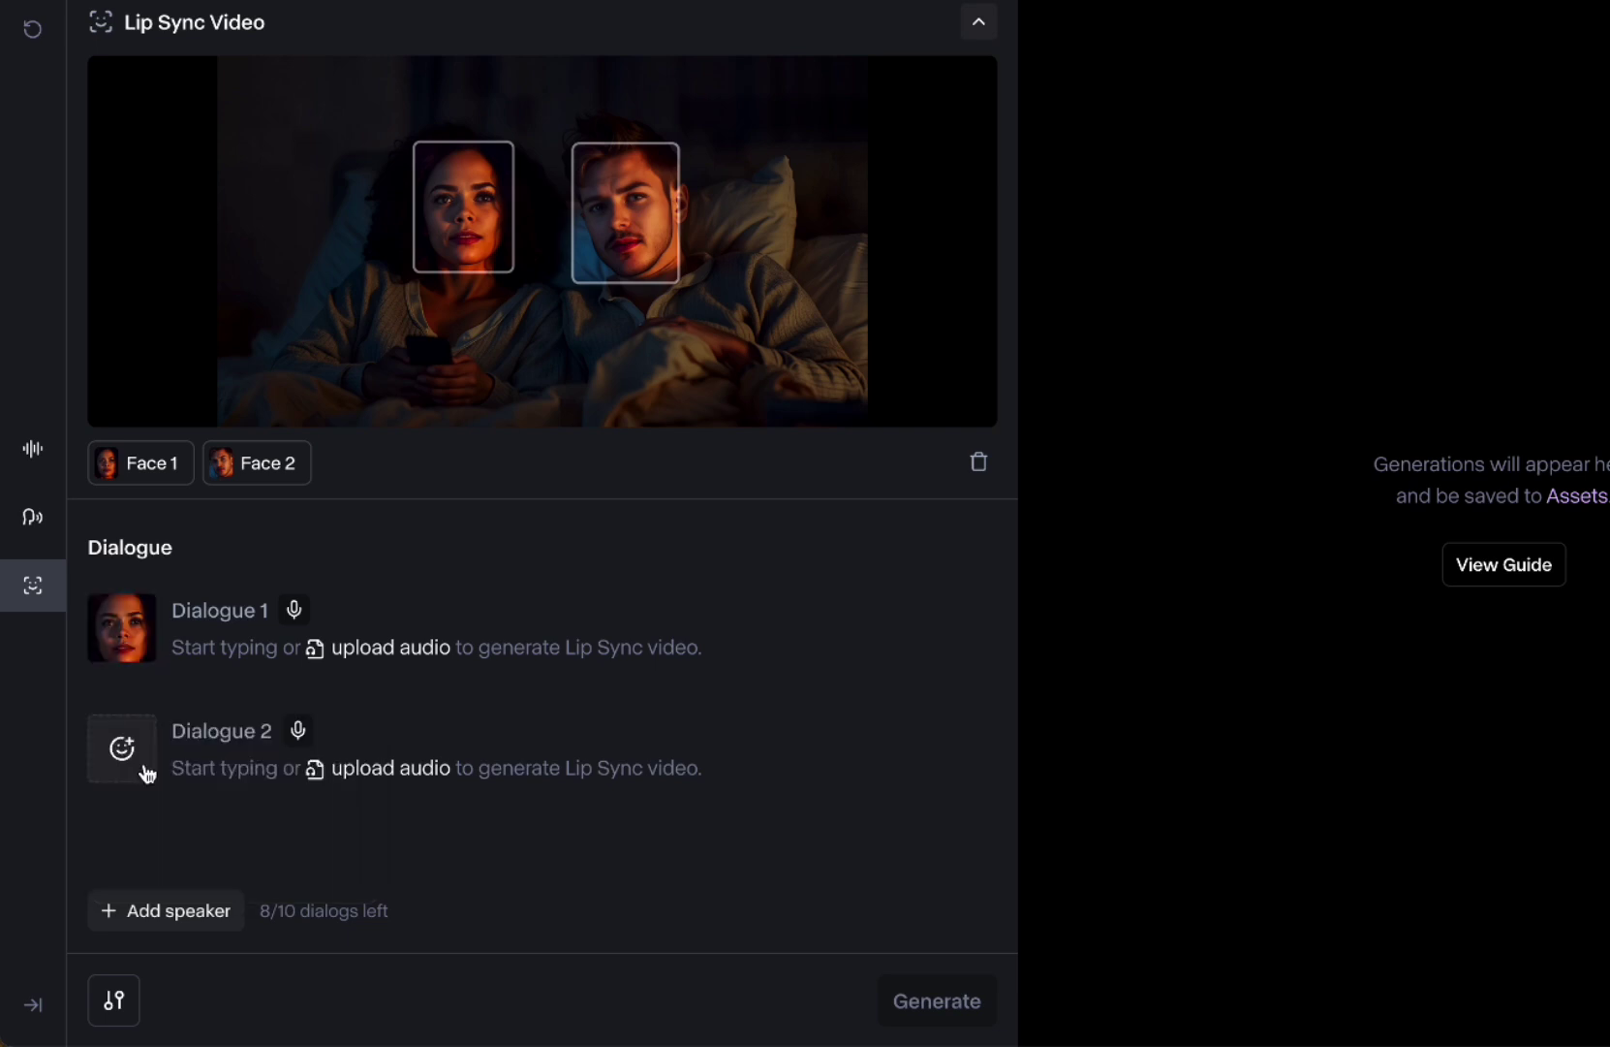
Step: Assign Character 1 to Dialogue 2 and to a newly added third dialogue
{"action": "left_click", "coordinate": [136, 770]}
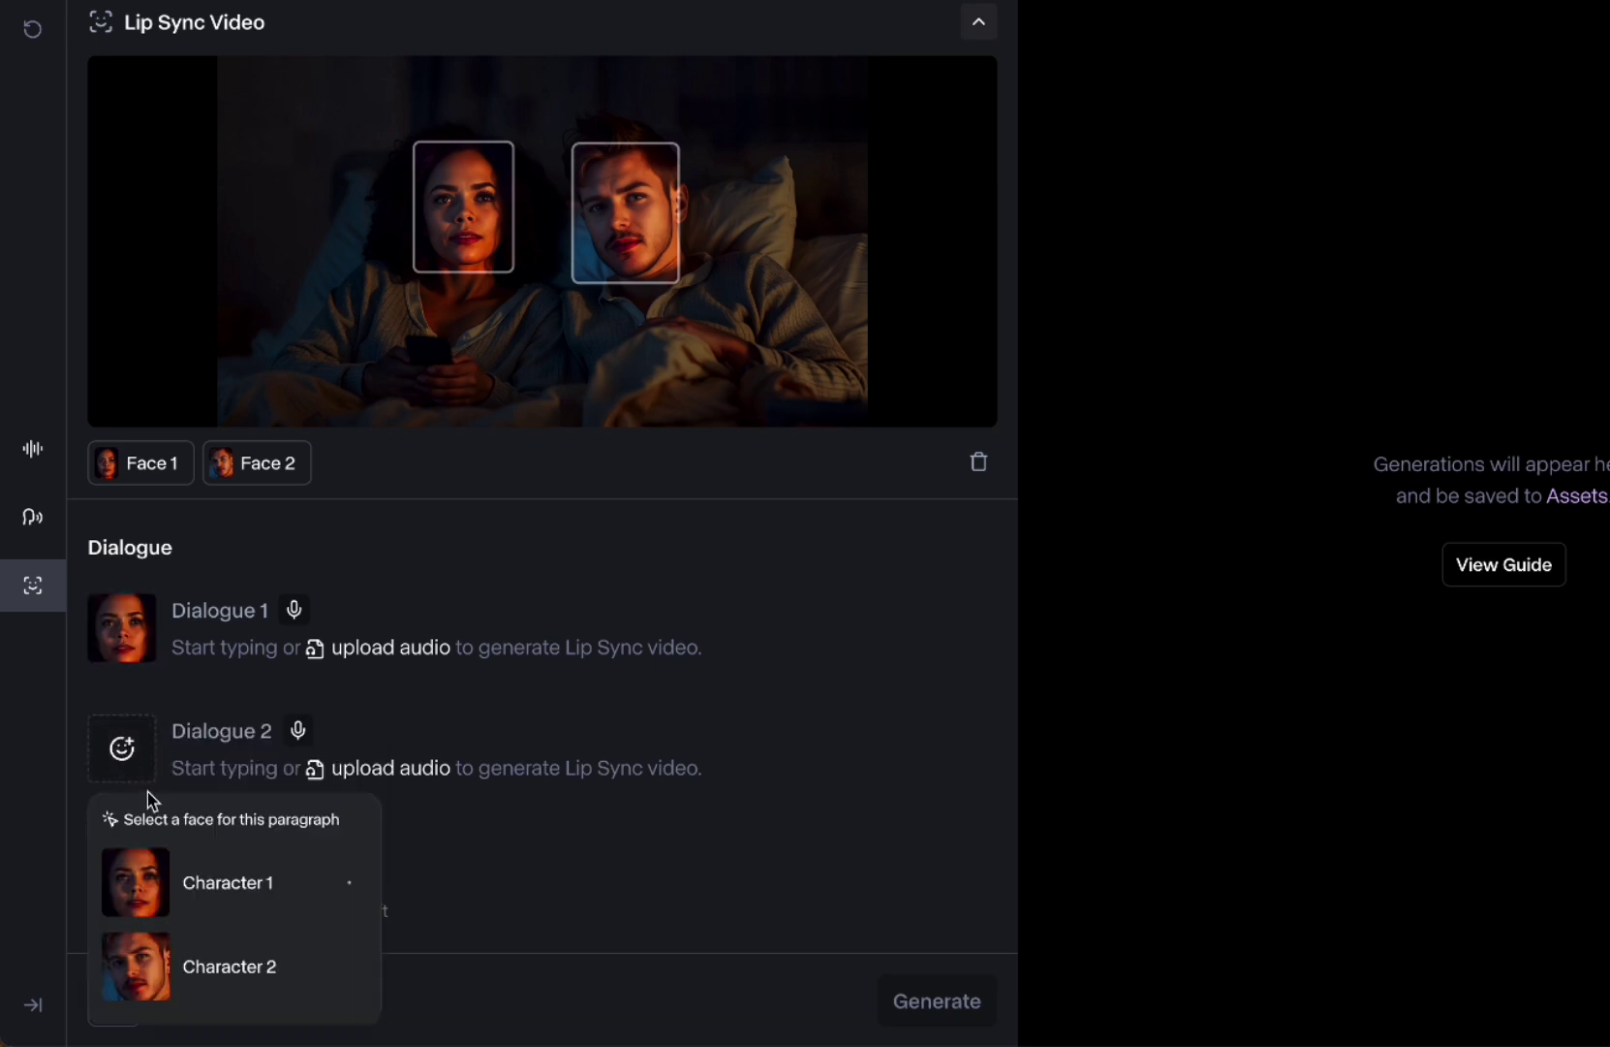
{"action": "left_click", "coordinate": [155, 883]}
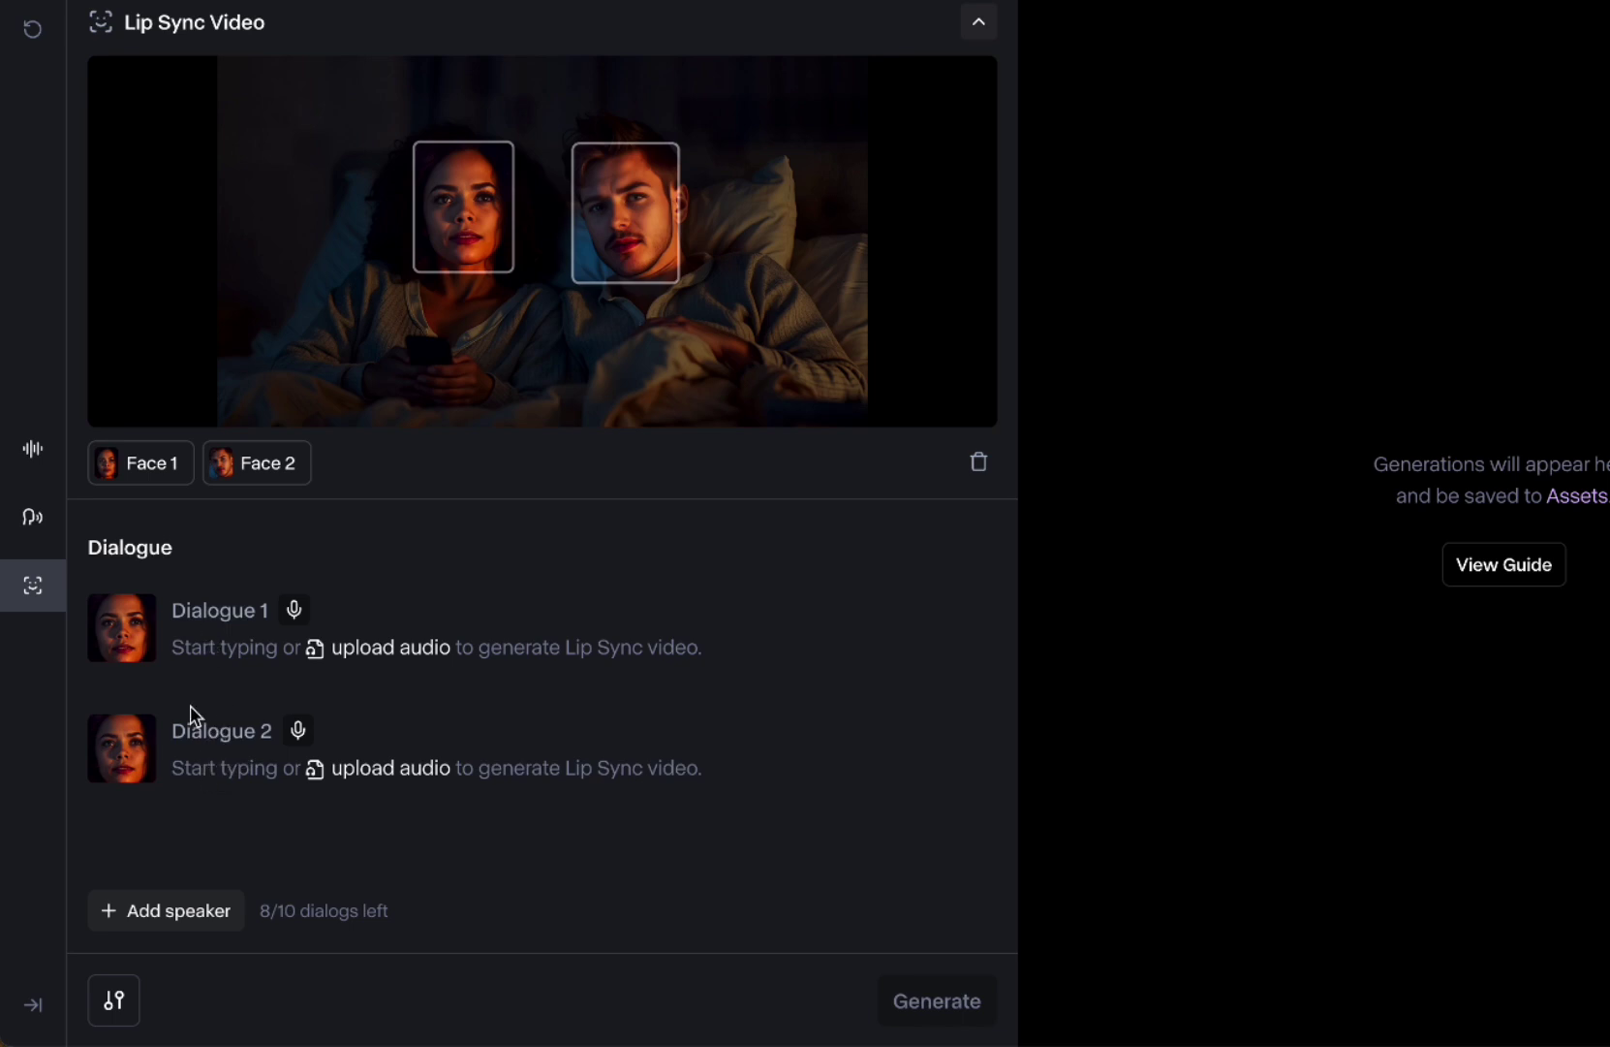
{"action": "left_click", "coordinate": [151, 910]}
{"action": "left_click", "coordinate": [135, 861]}
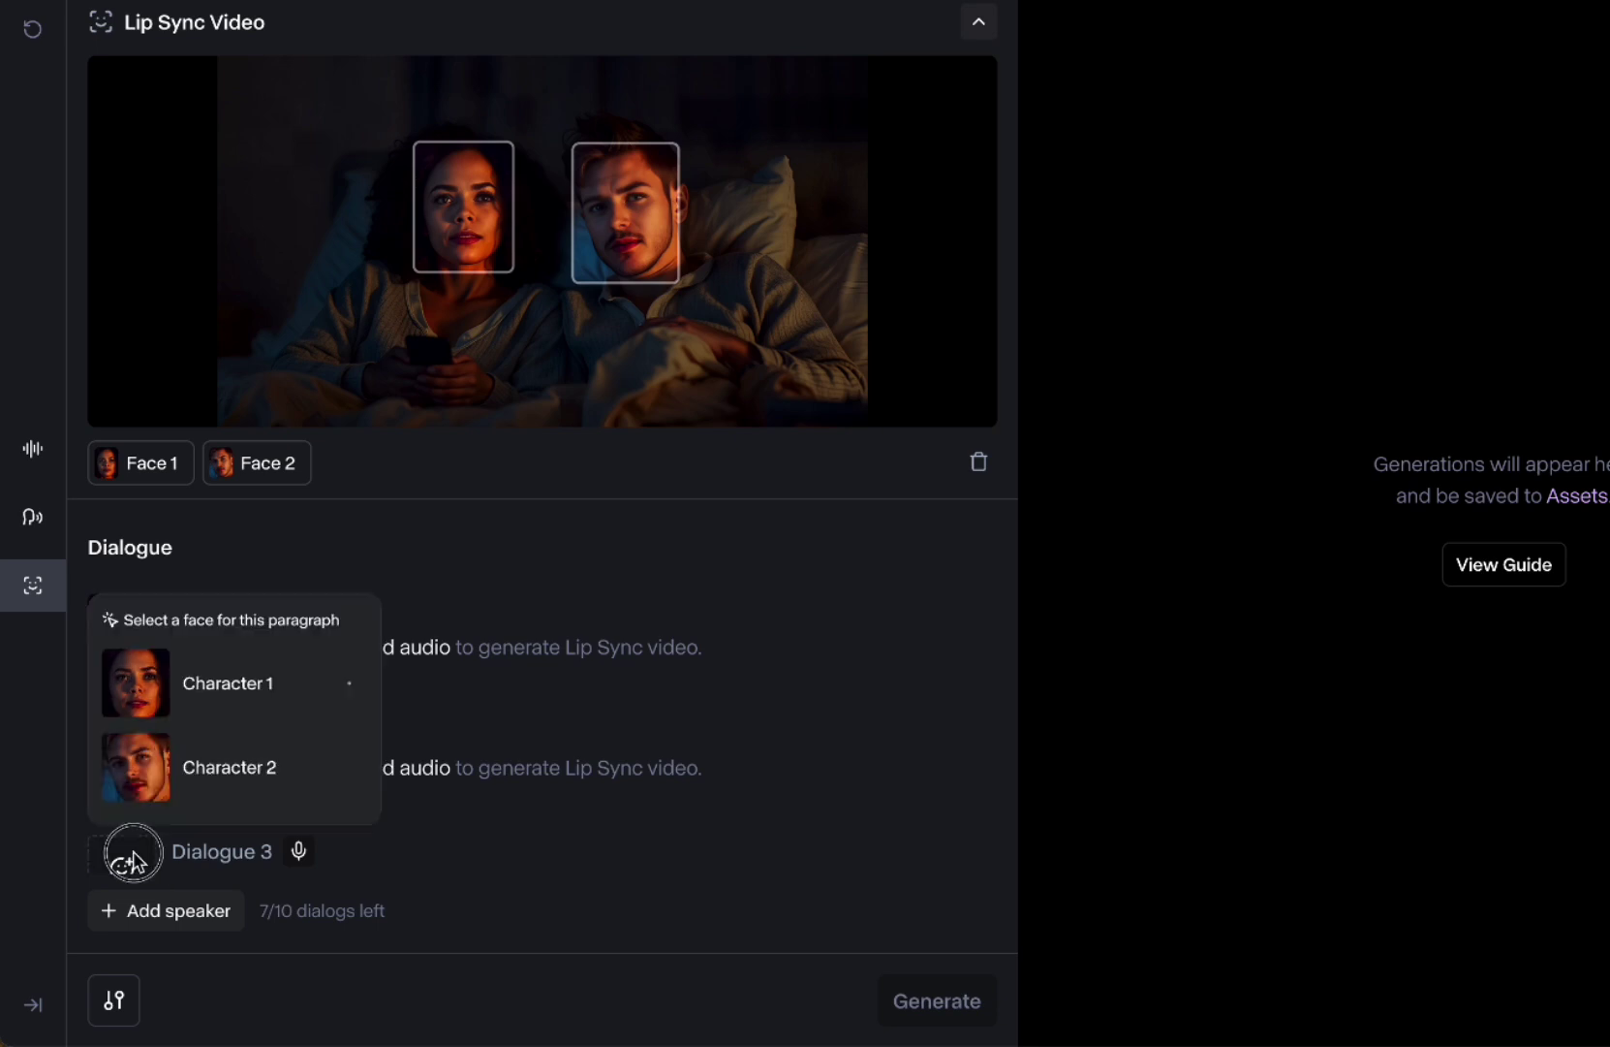
{"action": "left_click", "coordinate": [169, 682]}
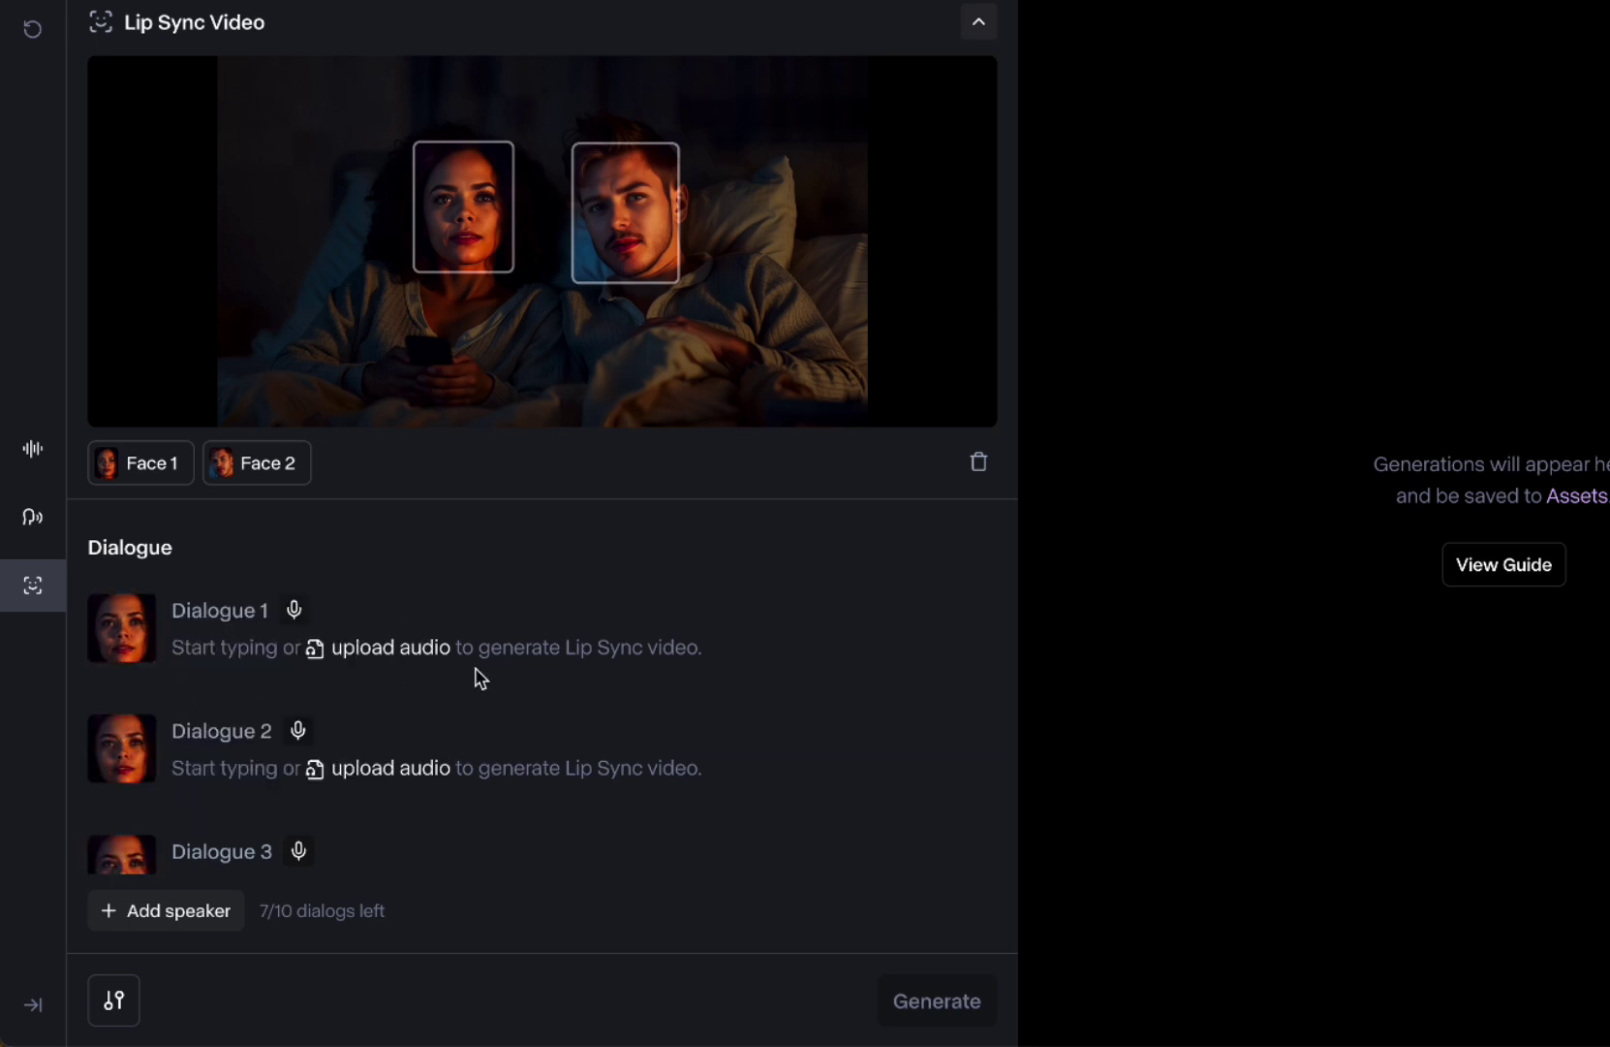
Step: Change the face assigned to Dialogue 2 to Character 2
{"action": "scroll", "coordinate": [515, 654], "scroll_direction": "down", "scroll_amount": 1}
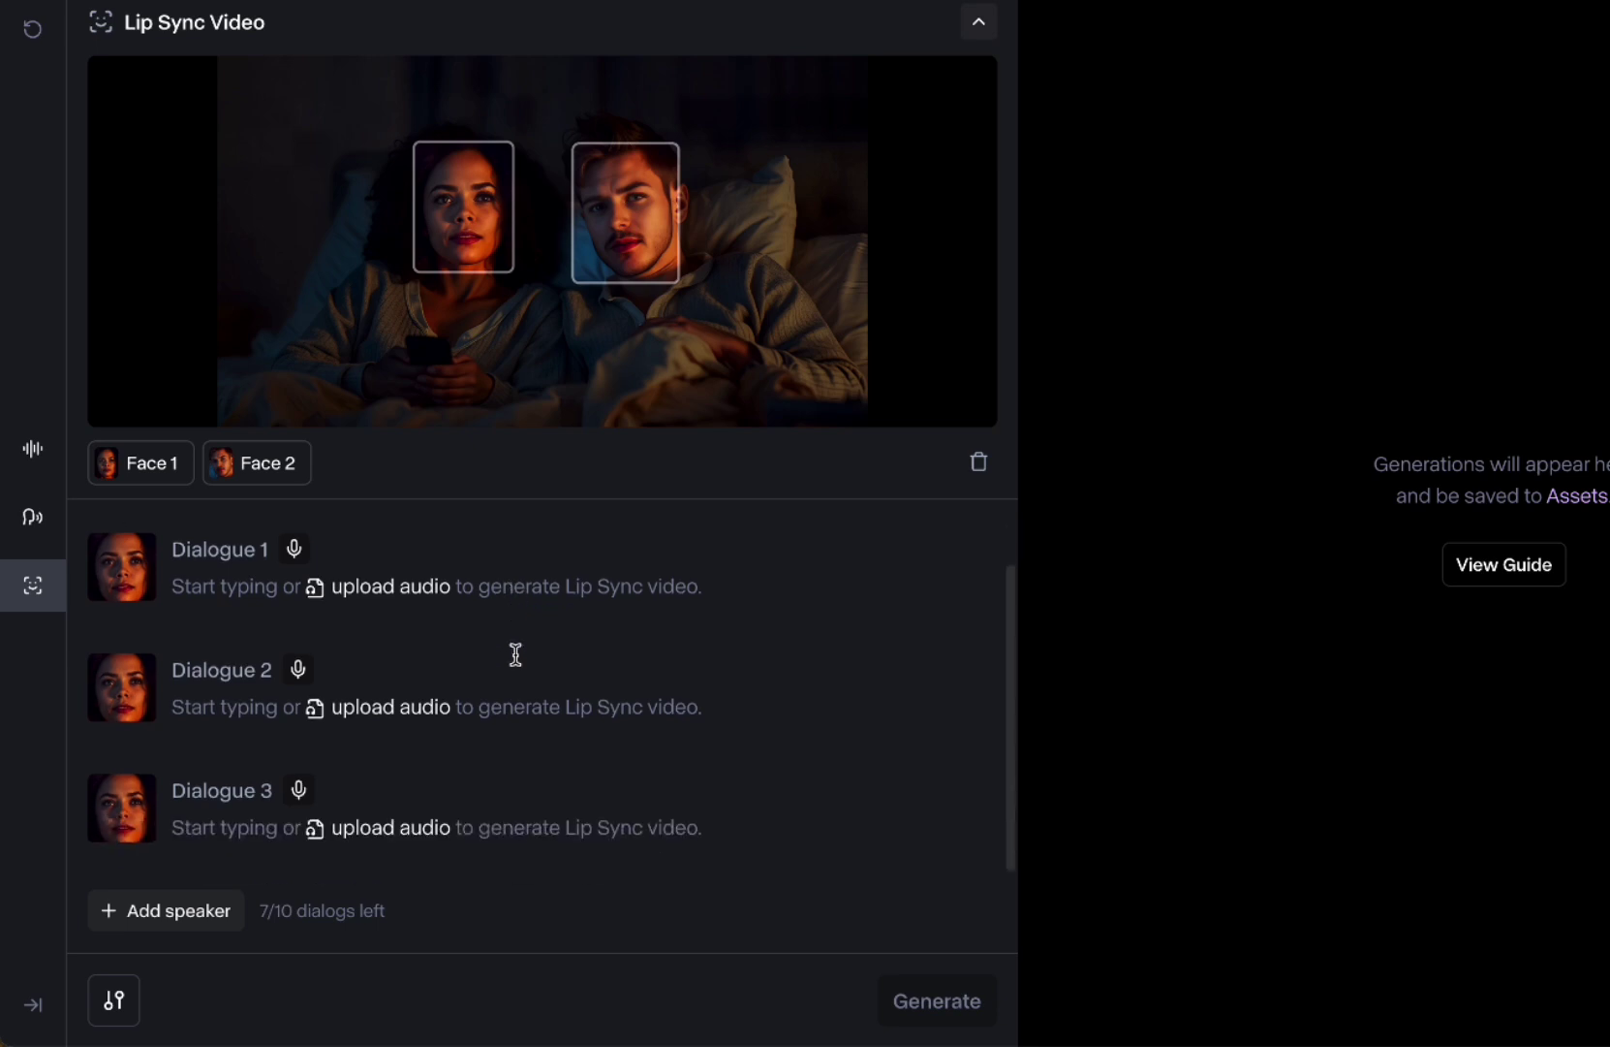
{"action": "left_click", "coordinate": [125, 686]}
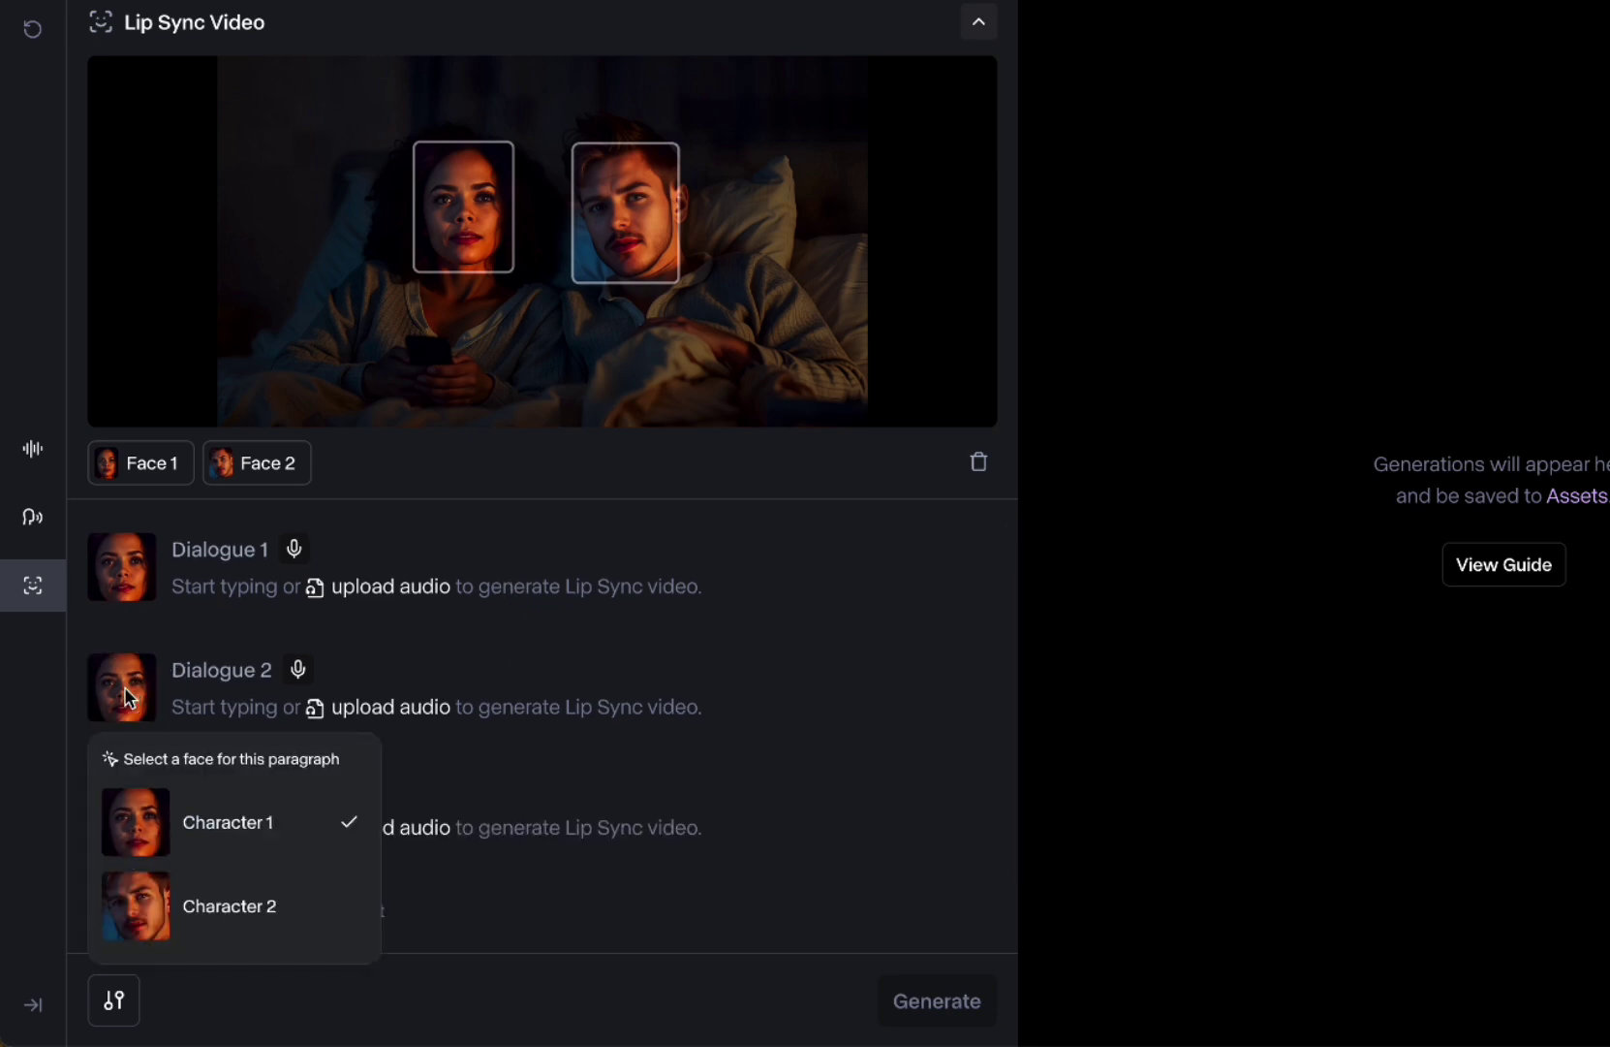
{"action": "left_click", "coordinate": [185, 907]}
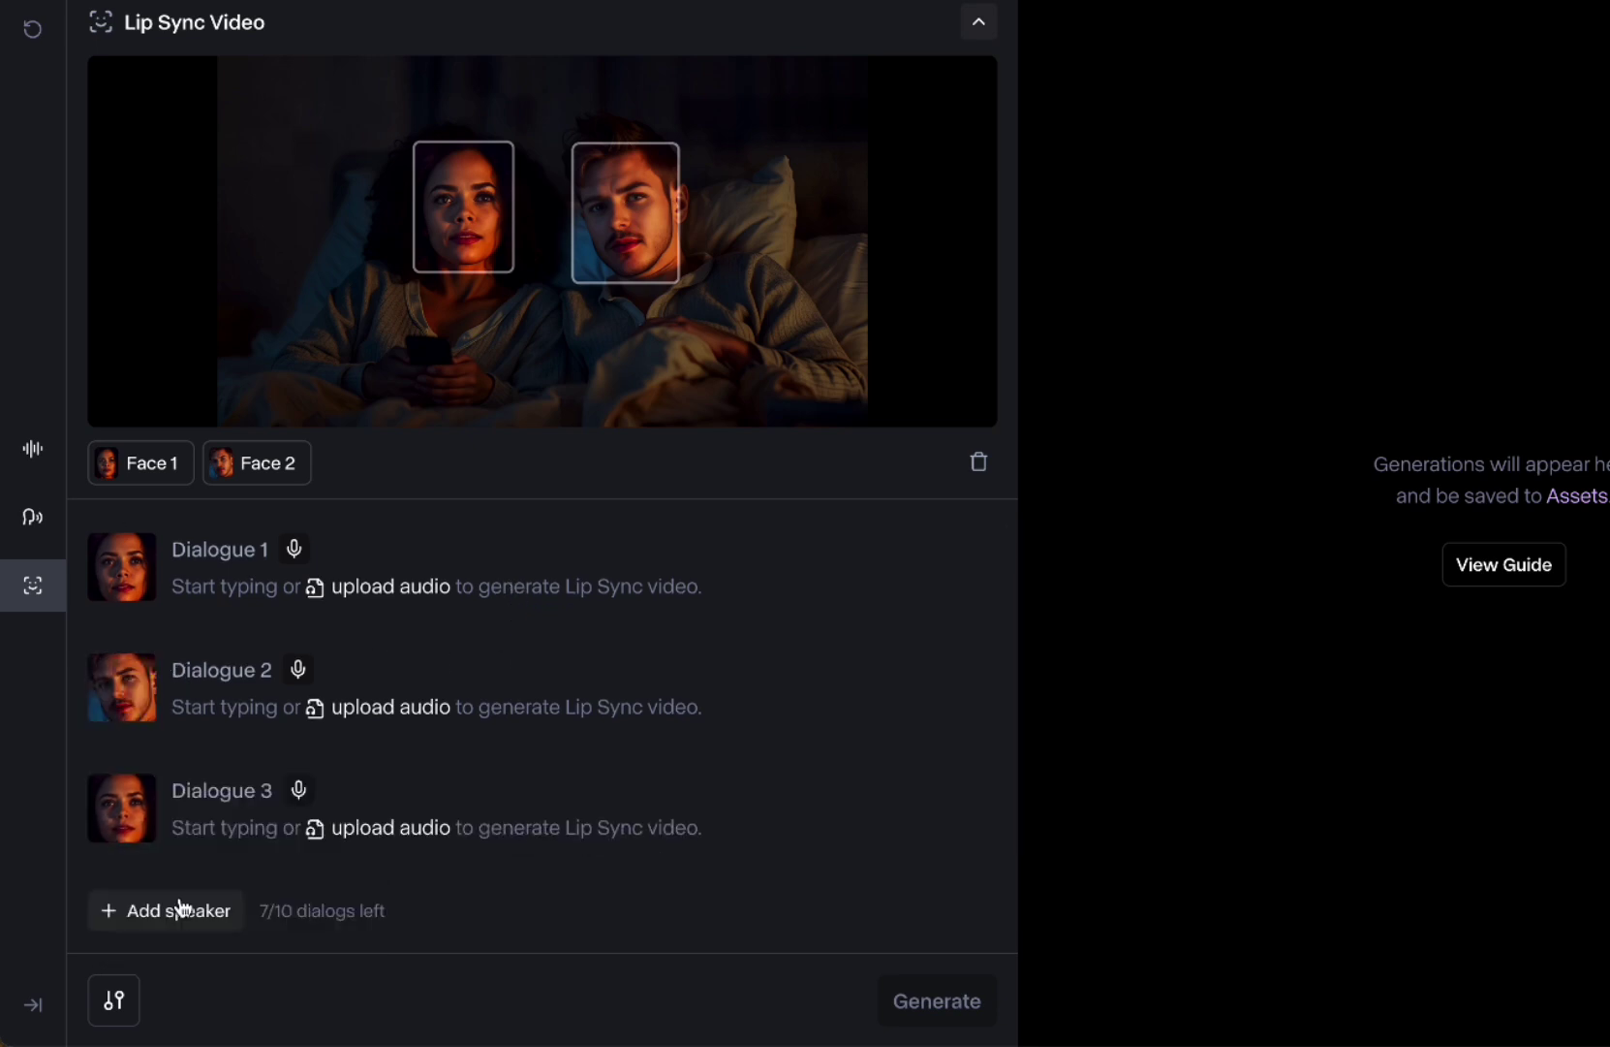
{"action": "left_click", "coordinate": [260, 916]}
{"action": "left_click_drag", "start_coordinate": [260, 917], "coordinate": [406, 913]}
{"action": "left_click", "coordinate": [406, 913]}
{"action": "scroll", "coordinate": [493, 855], "scroll_direction": "up", "scroll_amount": 1}
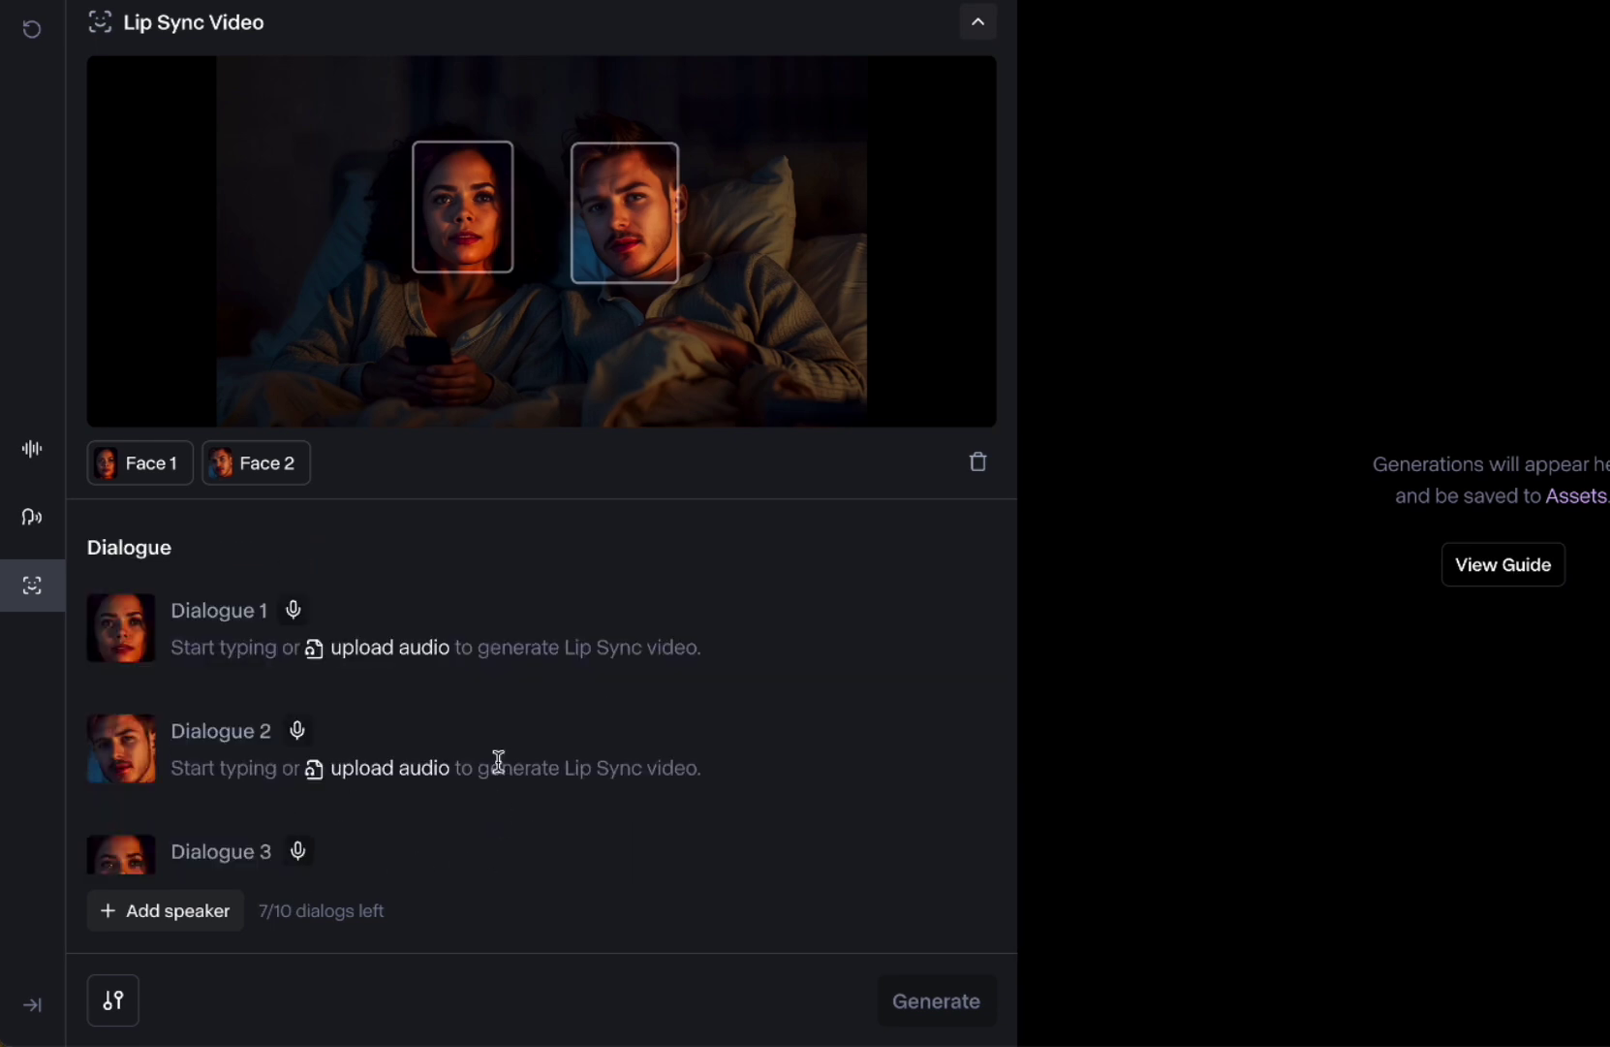
Step: Delete Dialogue 3 and Dialogue 2, leaving only the first dialogue entry
{"action": "scroll", "coordinate": [496, 758], "scroll_direction": "down", "scroll_amount": 1}
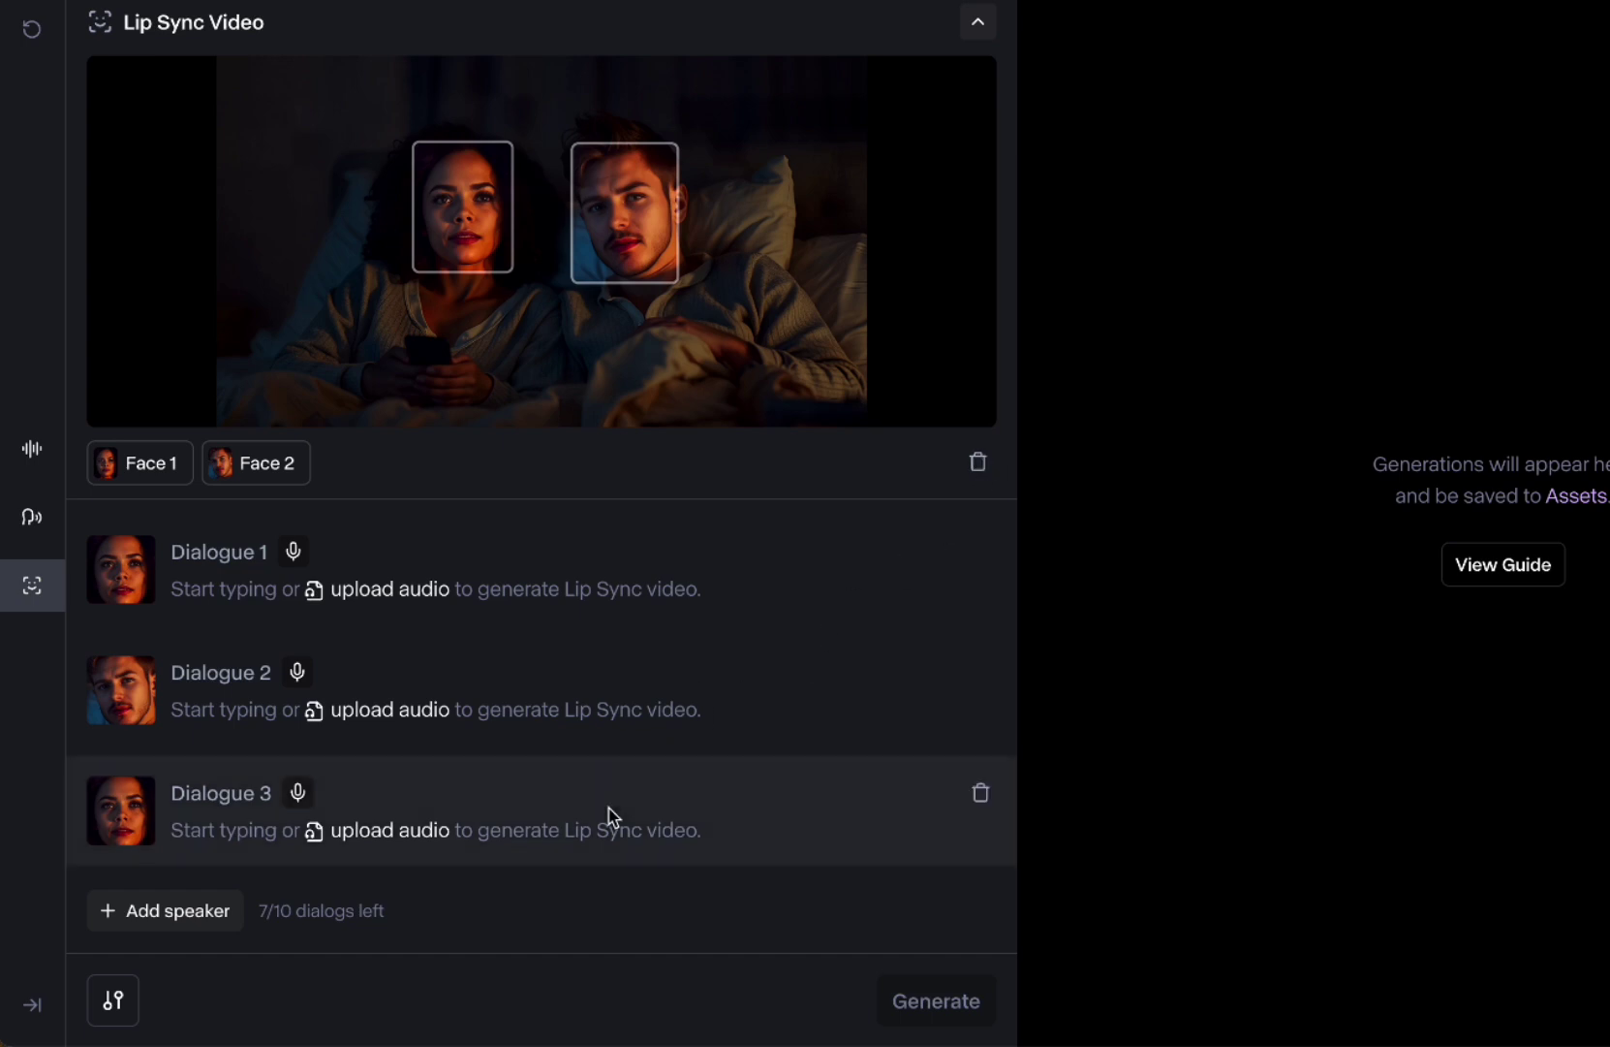
{"action": "left_click", "coordinate": [980, 795]}
{"action": "left_click", "coordinate": [846, 766]}
{"action": "left_click", "coordinate": [981, 731]}
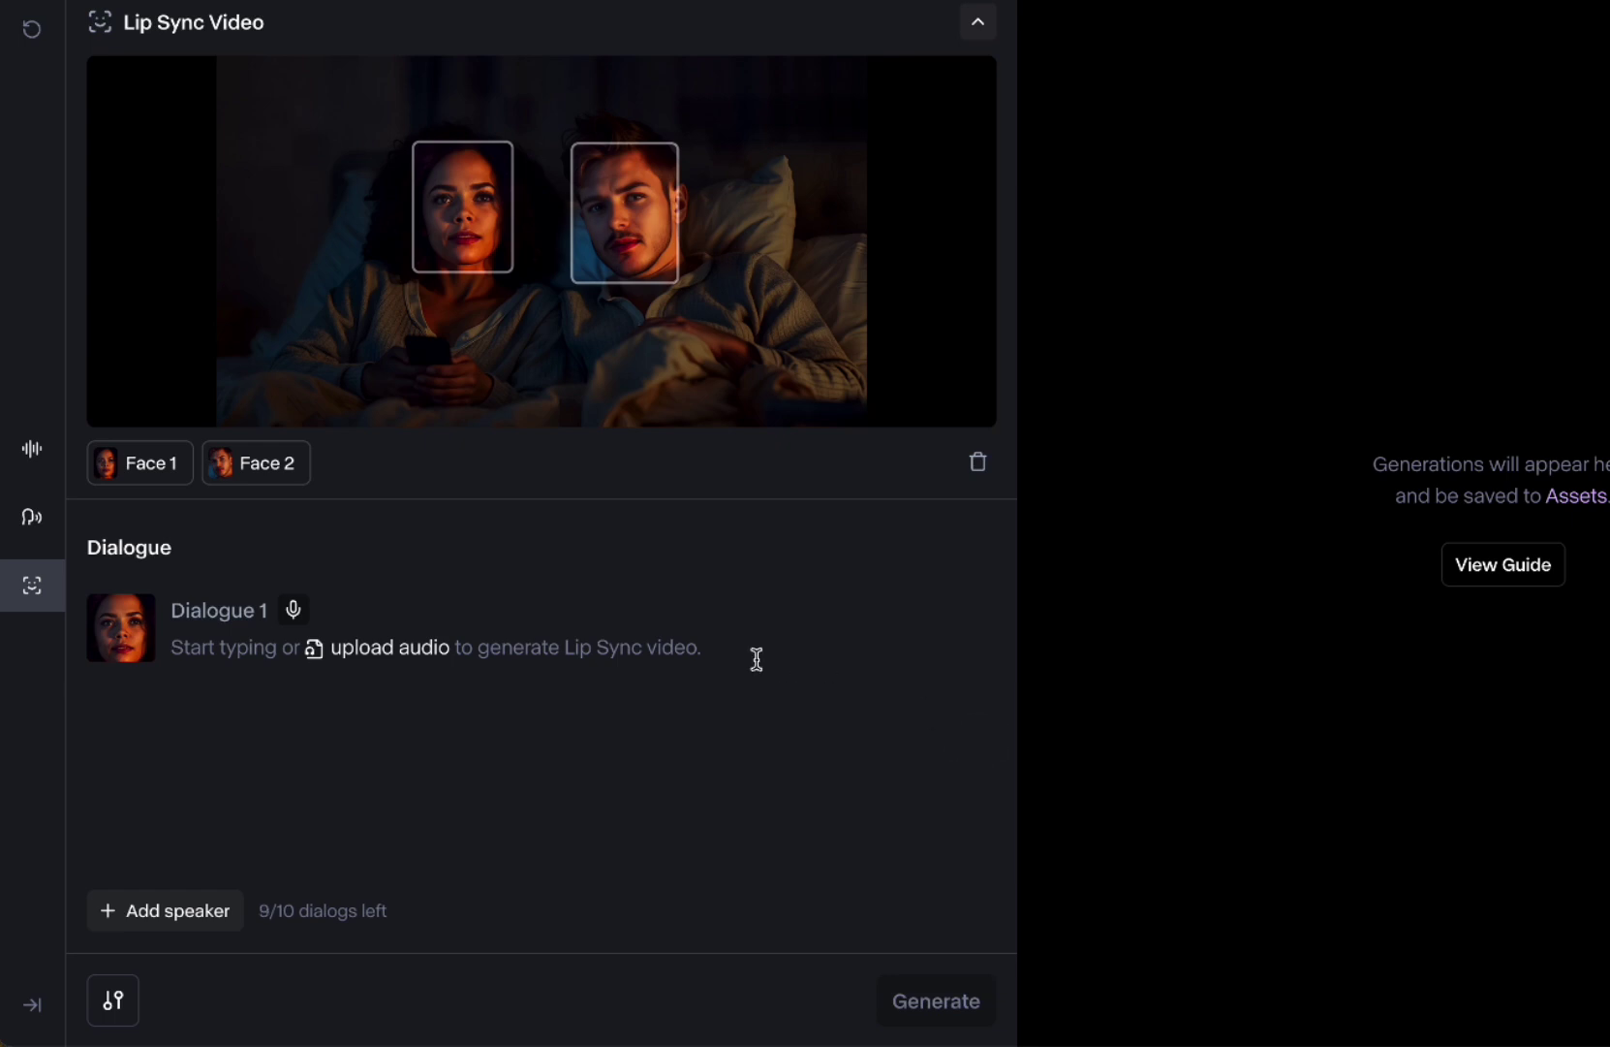
Step: Assign the Myrna voice to Dialogue 1 and enter the line "What should we watch tonight?"
{"action": "left_click", "coordinate": [294, 614]}
{"action": "left_click", "coordinate": [180, 771]}
{"action": "scroll", "coordinate": [370, 826], "scroll_direction": "down", "scroll_amount": 3}
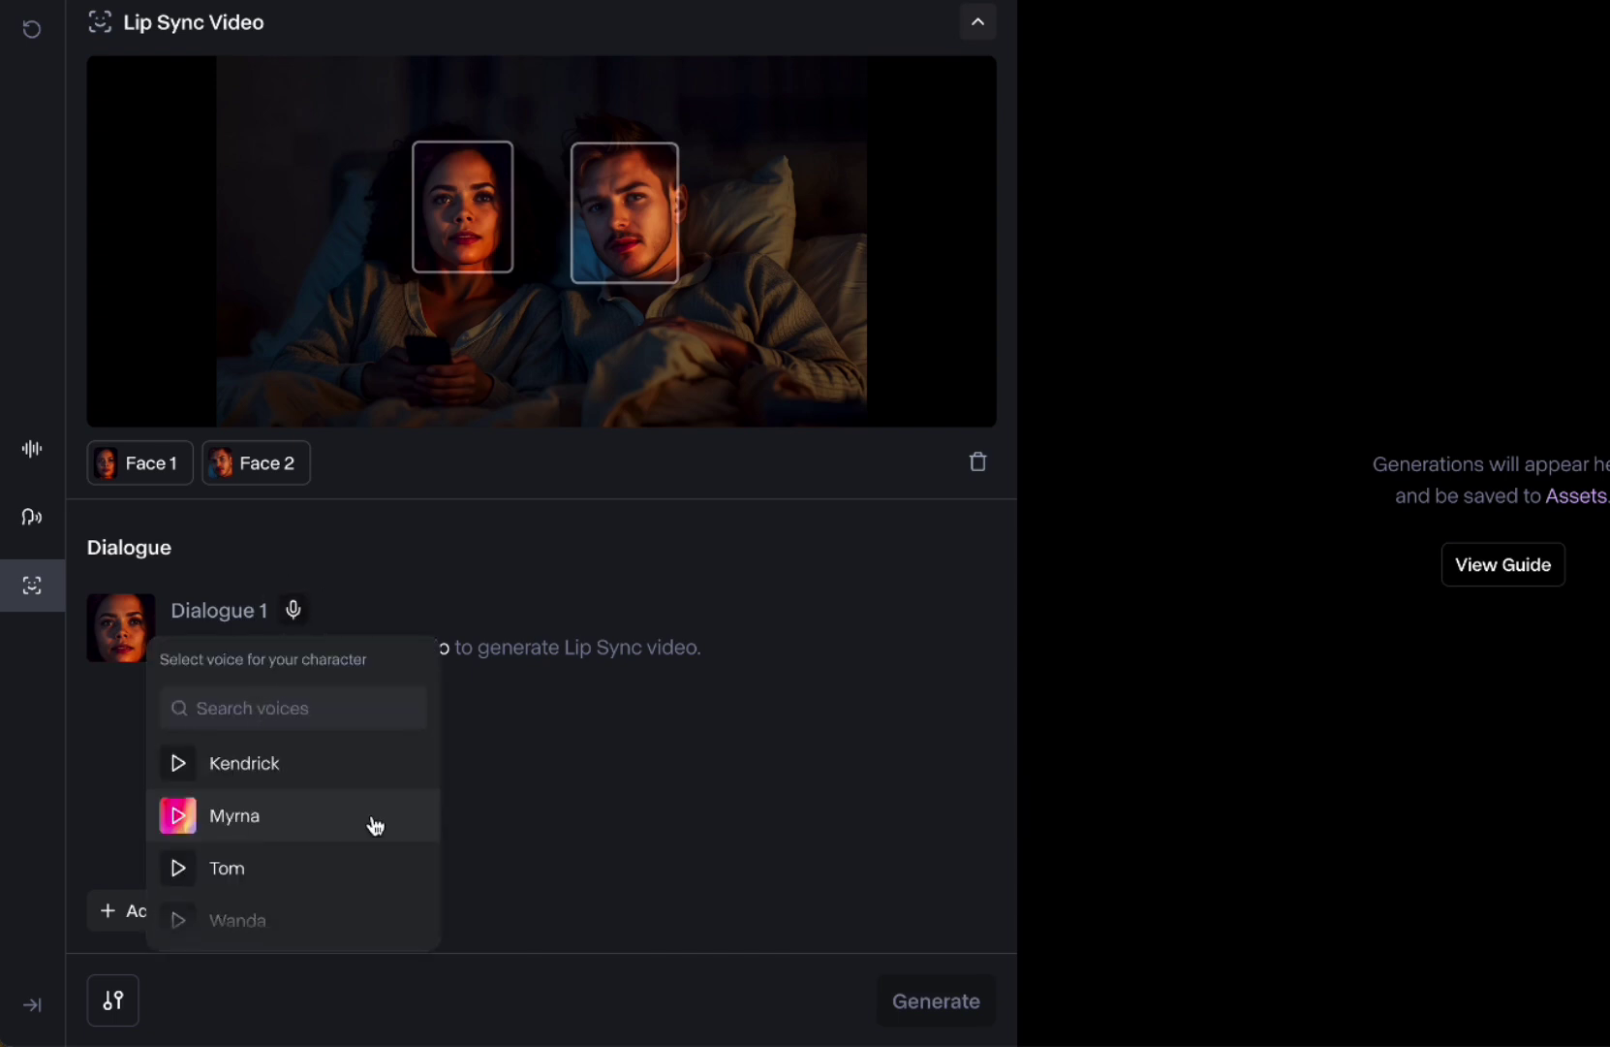
{"action": "left_click", "coordinate": [284, 824]}
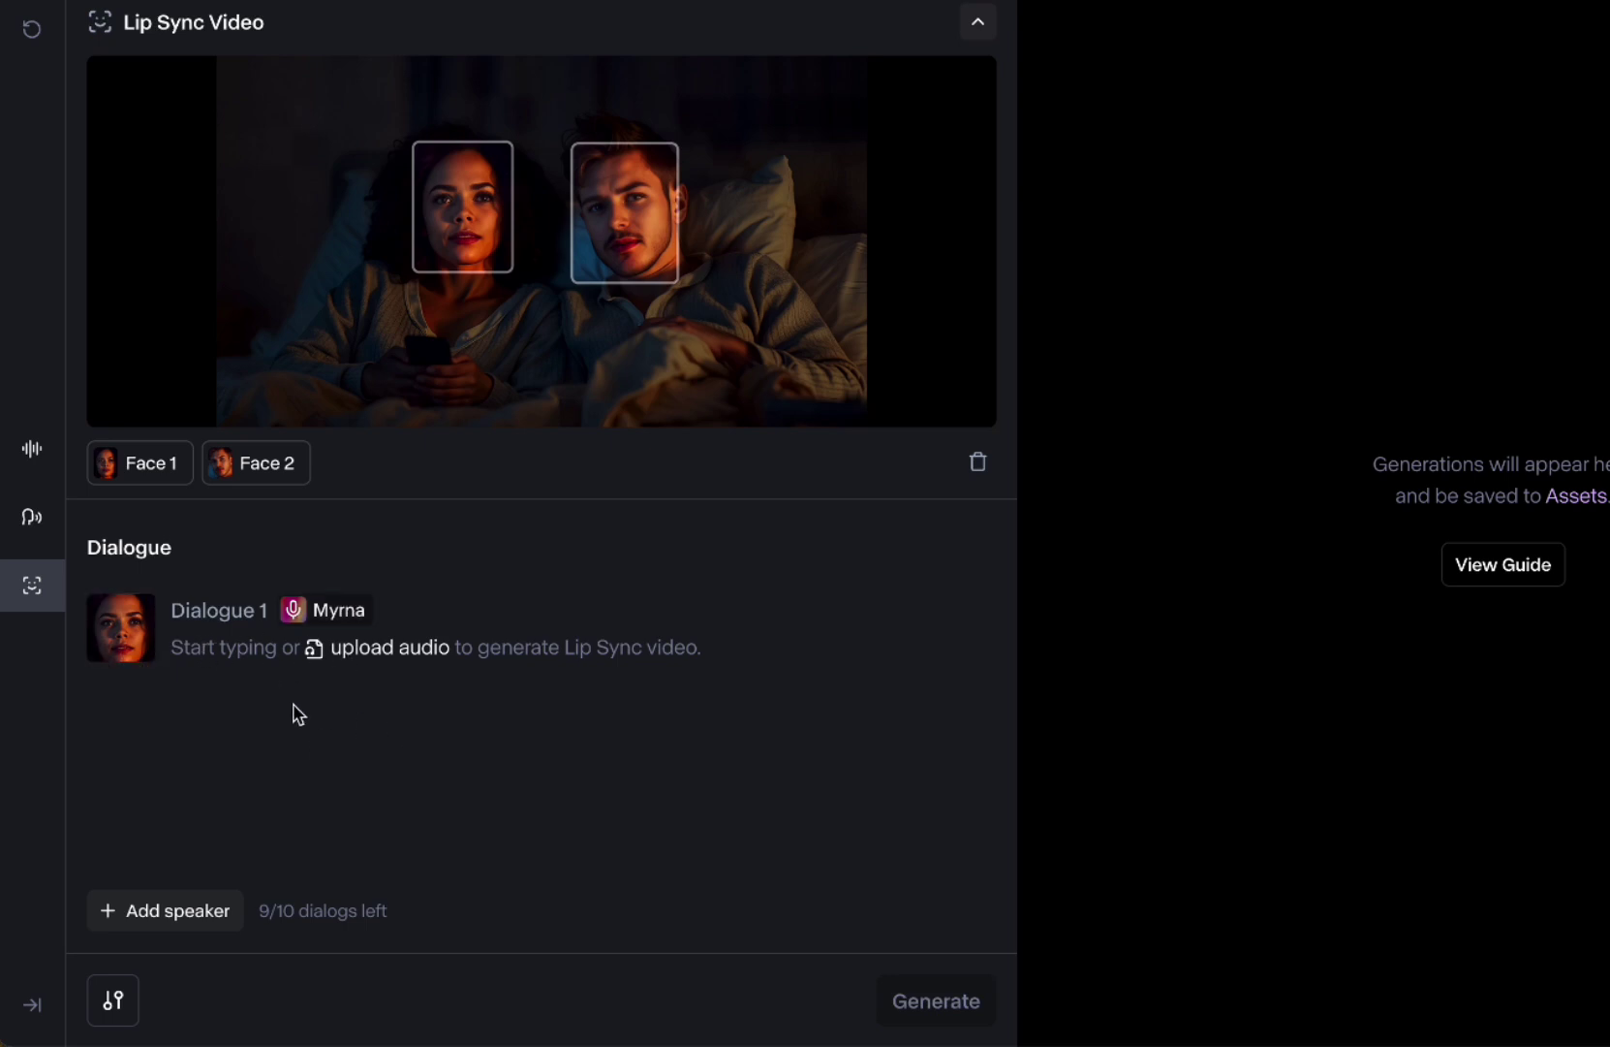
{"action": "left_click", "coordinate": [204, 642]}
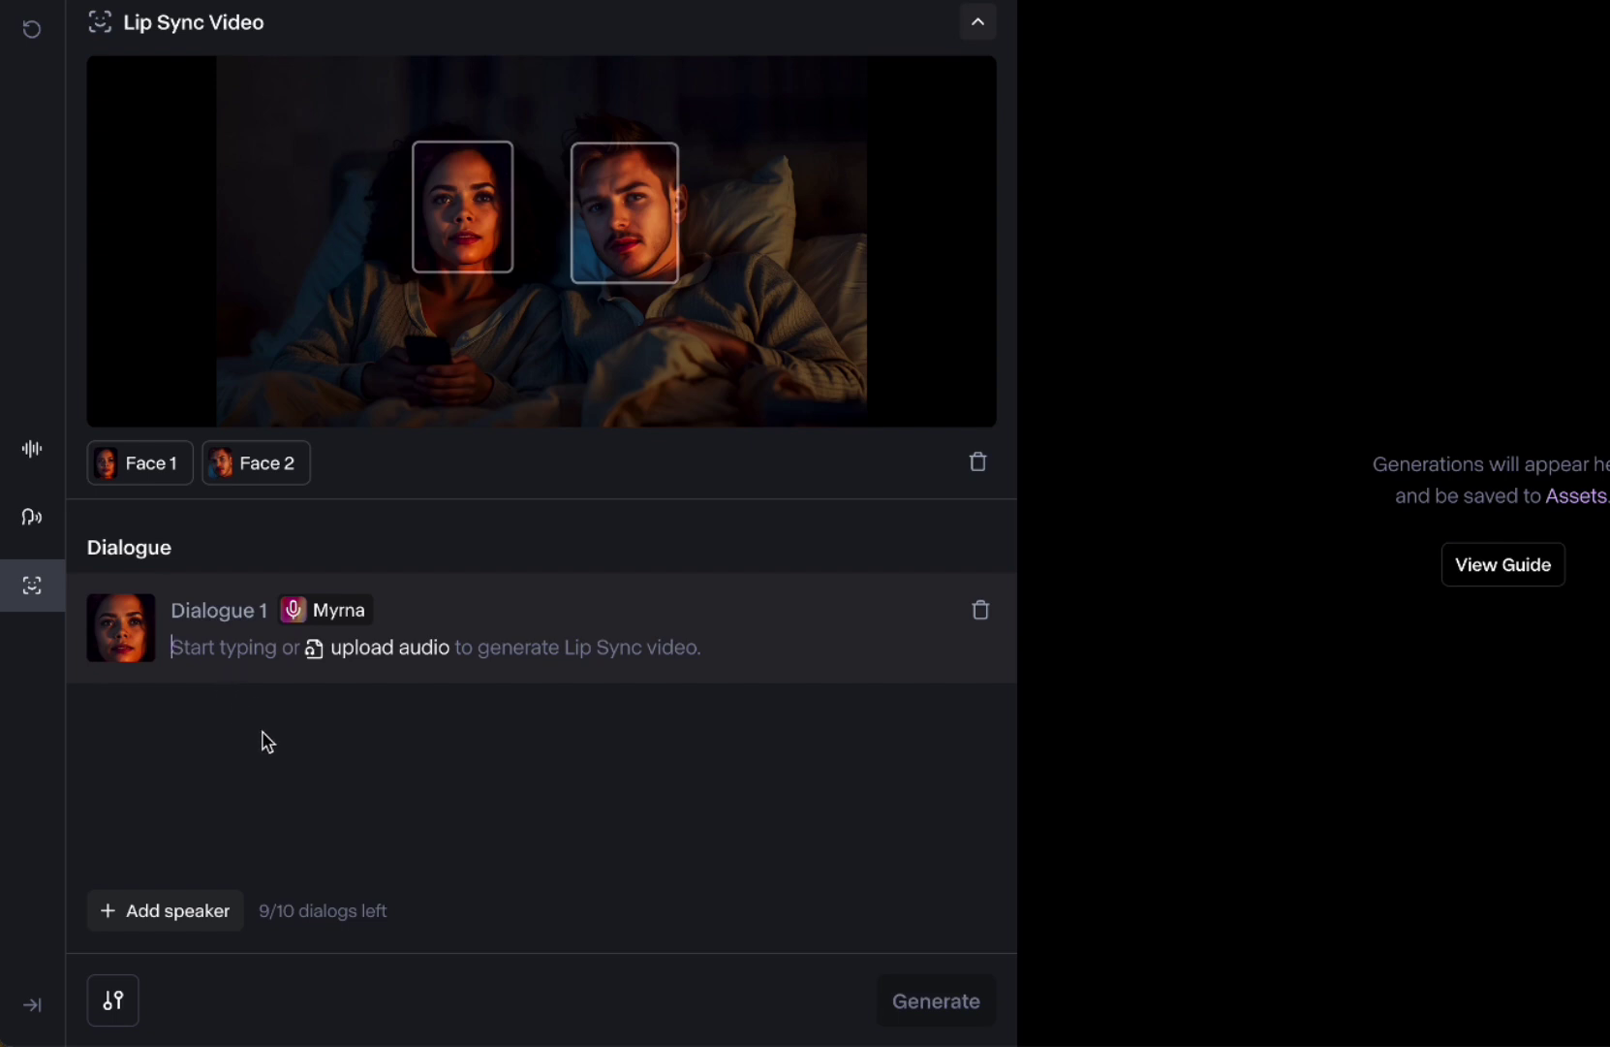
{"action": "type", "text": "What should we watch tonight?"}
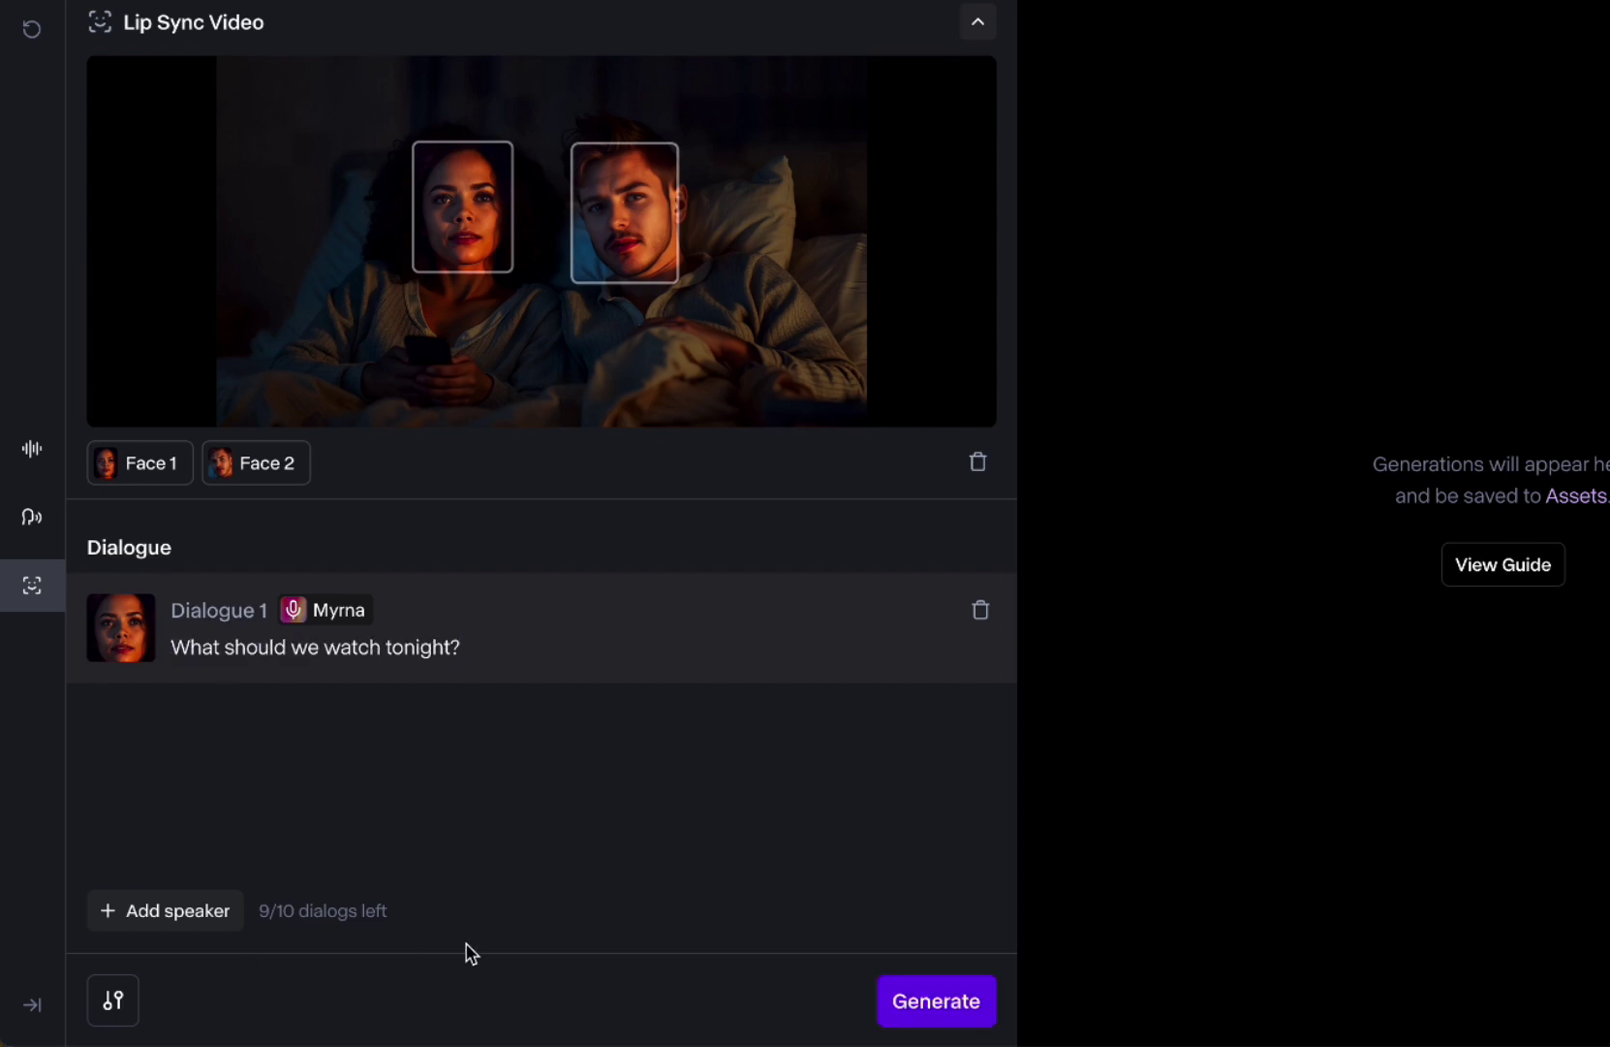
Step: Add a second dialogue entry and assign the Character 2 face to it
{"action": "left_click", "coordinate": [180, 911]}
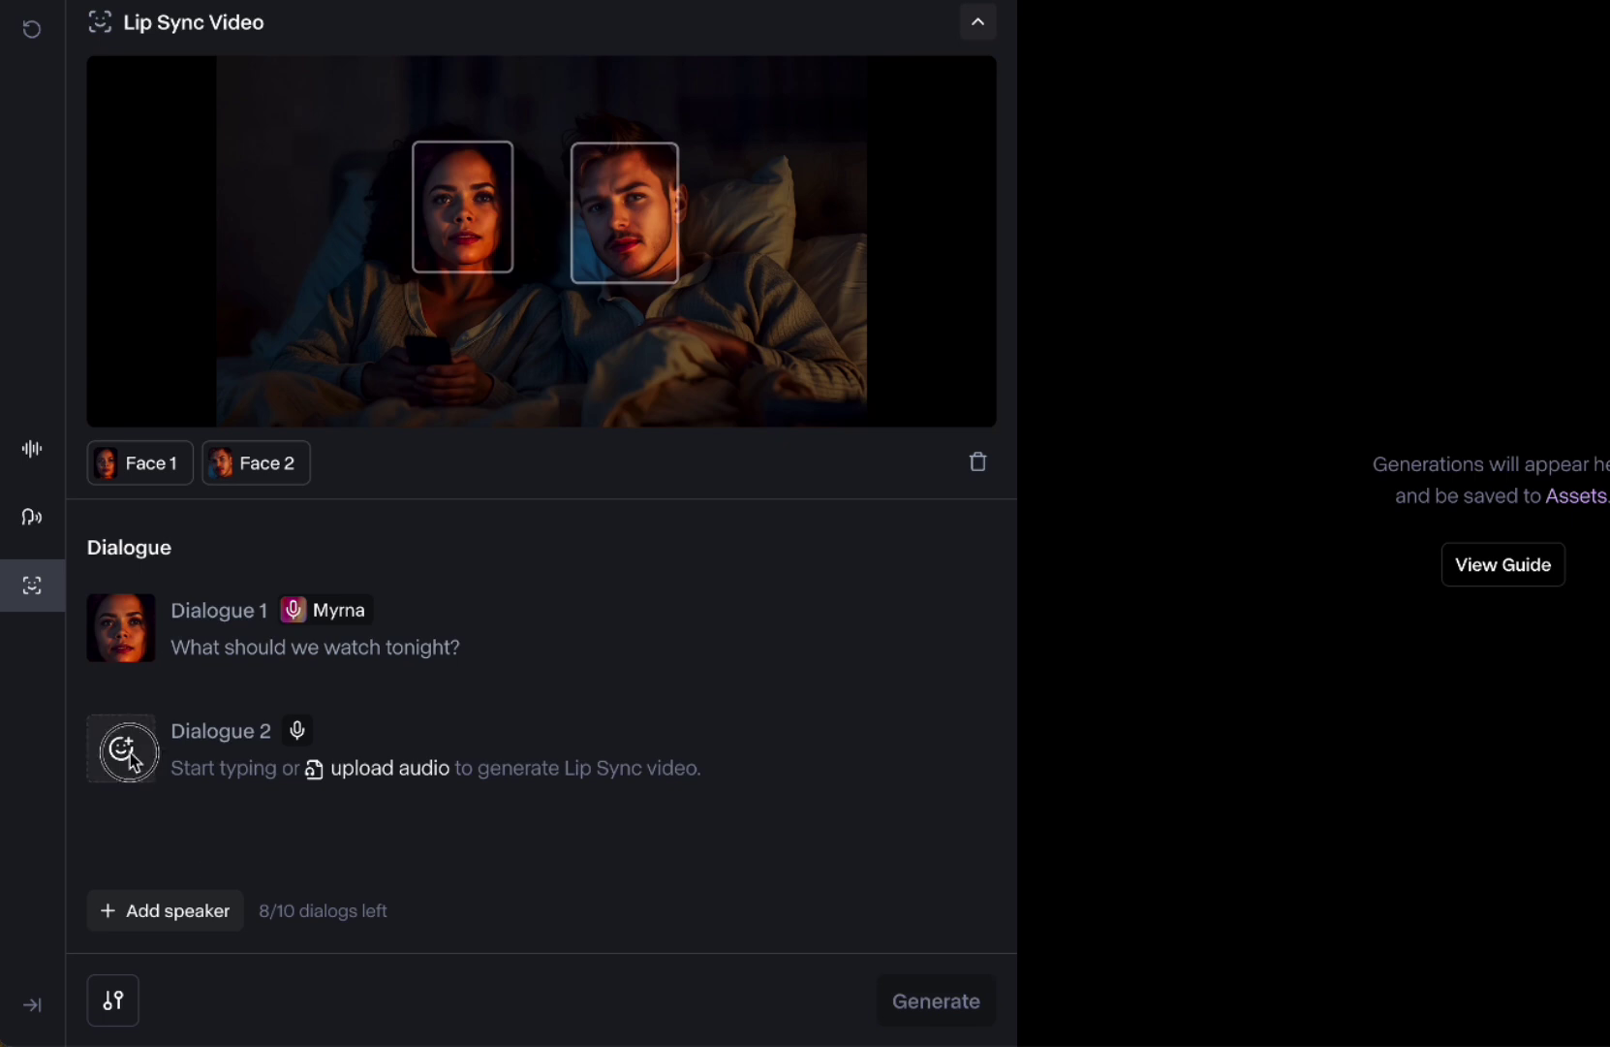
{"action": "left_click", "coordinate": [133, 763]}
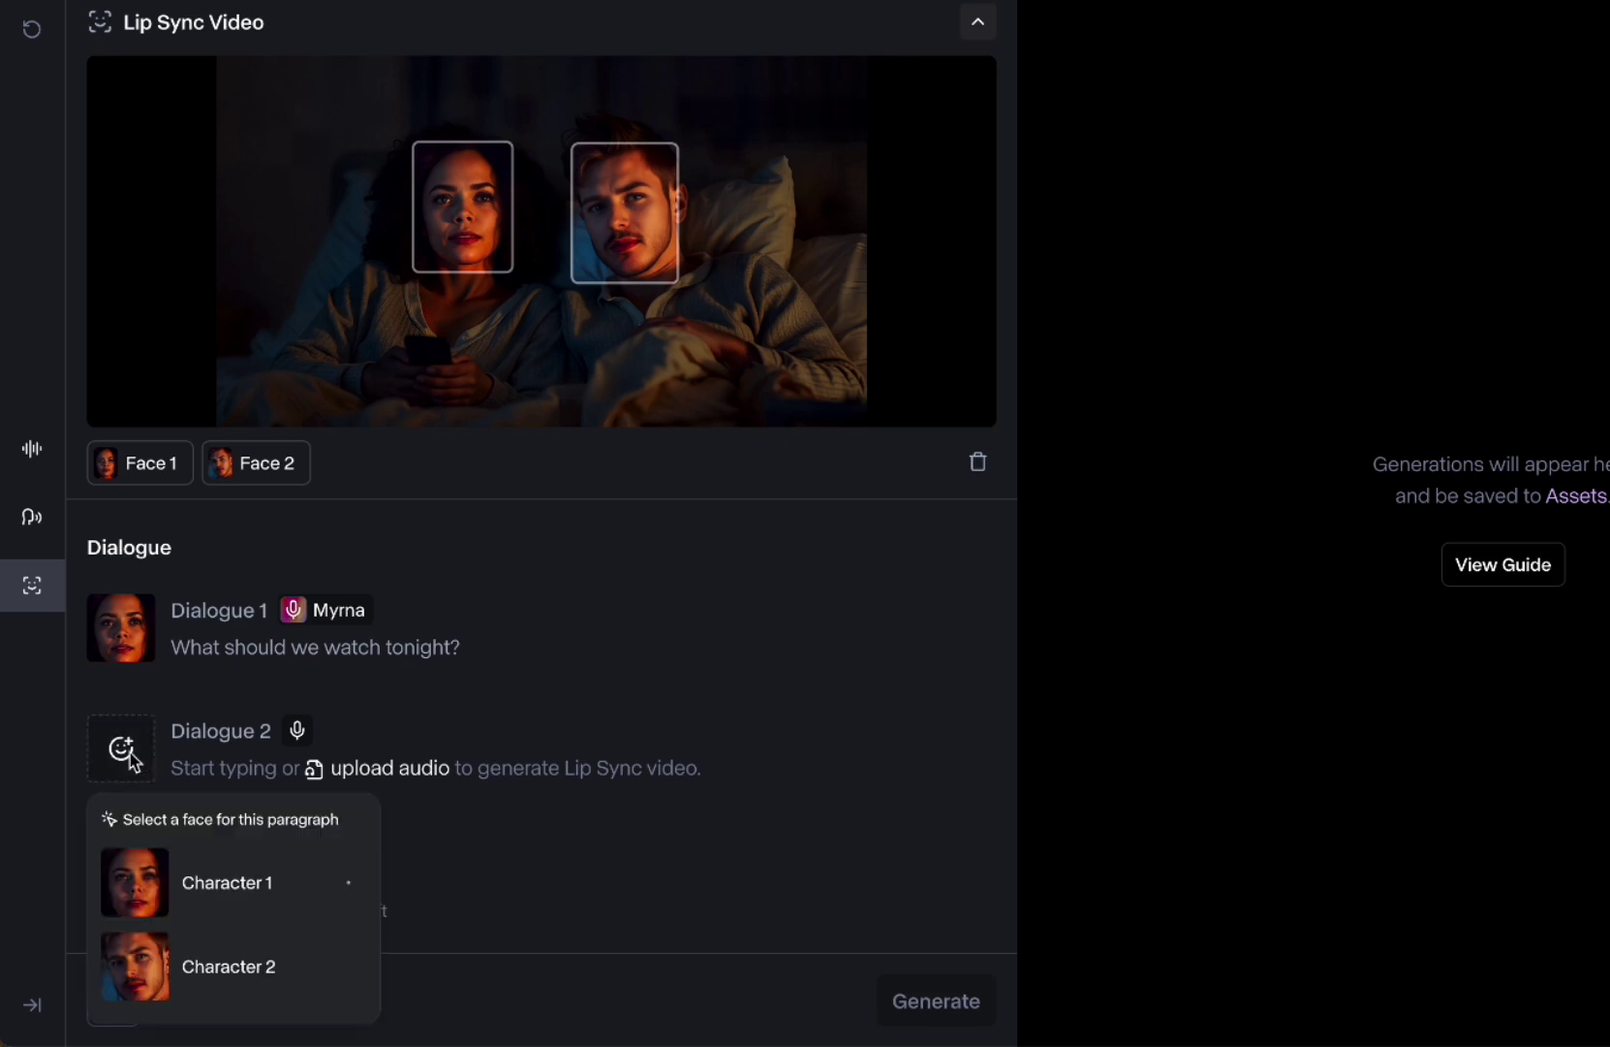
{"action": "left_click", "coordinate": [194, 968]}
Step: Assign the Jack voice to Dialogue 2 and listen to its preview
{"action": "left_click", "coordinate": [296, 730]}
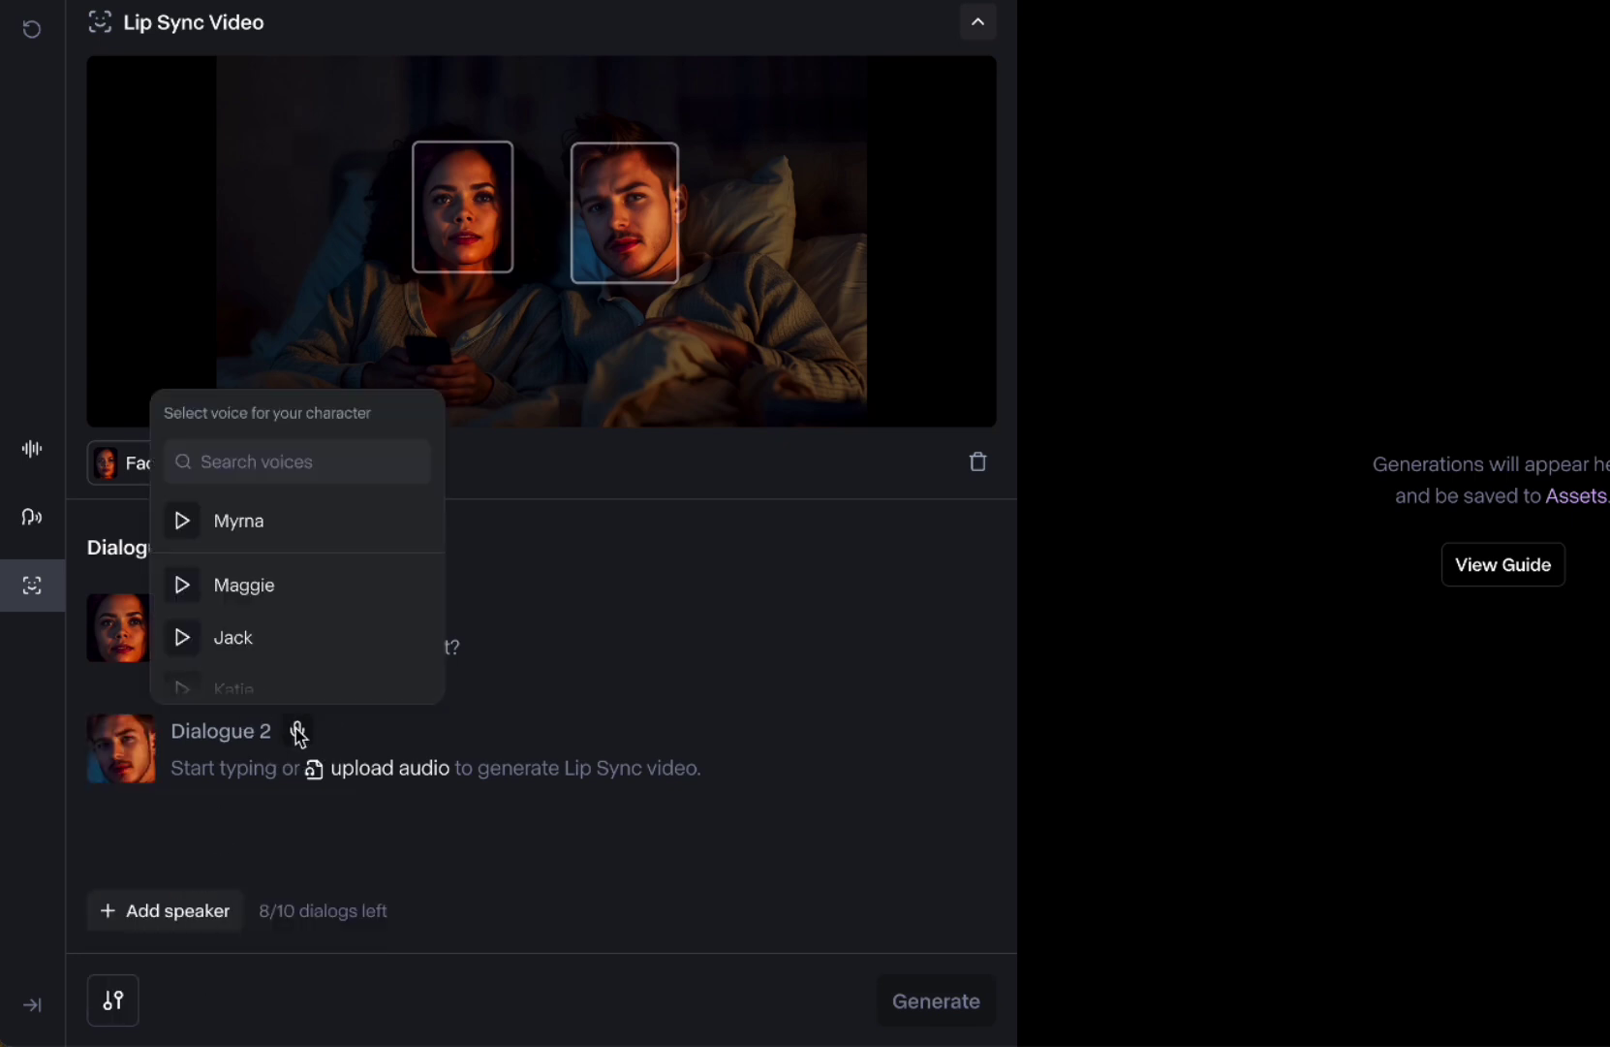
{"action": "scroll", "coordinate": [309, 586], "scroll_direction": "down", "scroll_amount": 1}
{"action": "left_click", "coordinate": [284, 601]}
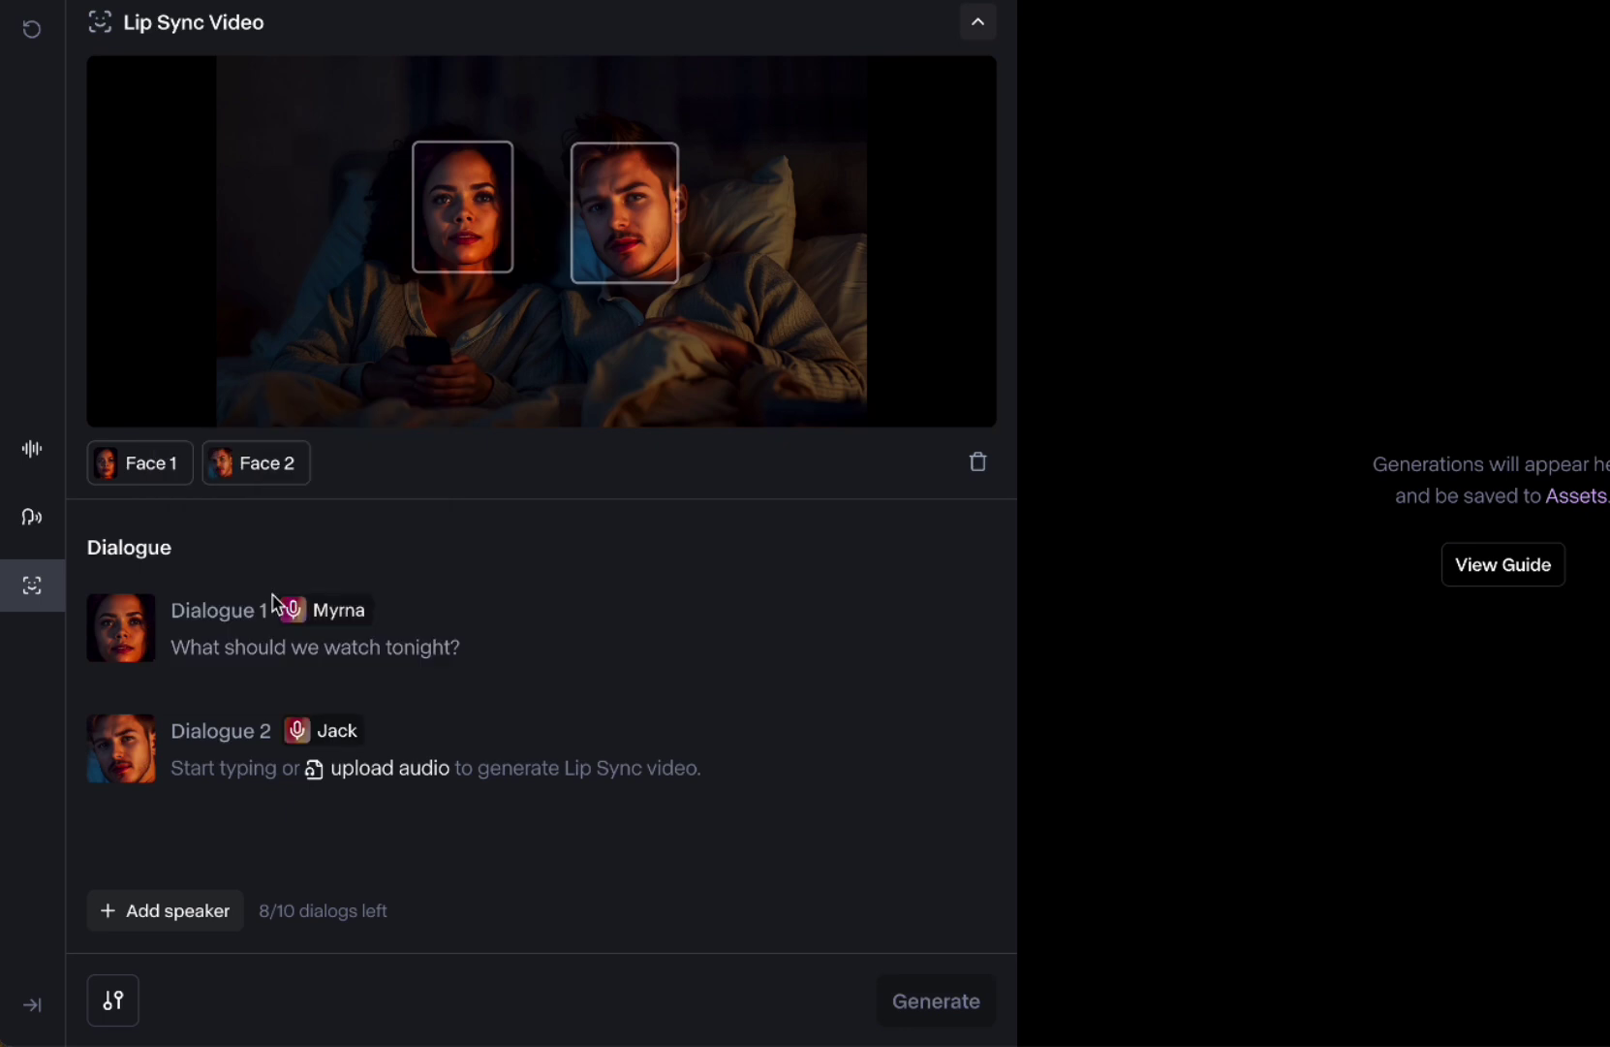
{"action": "left_click", "coordinate": [326, 737]}
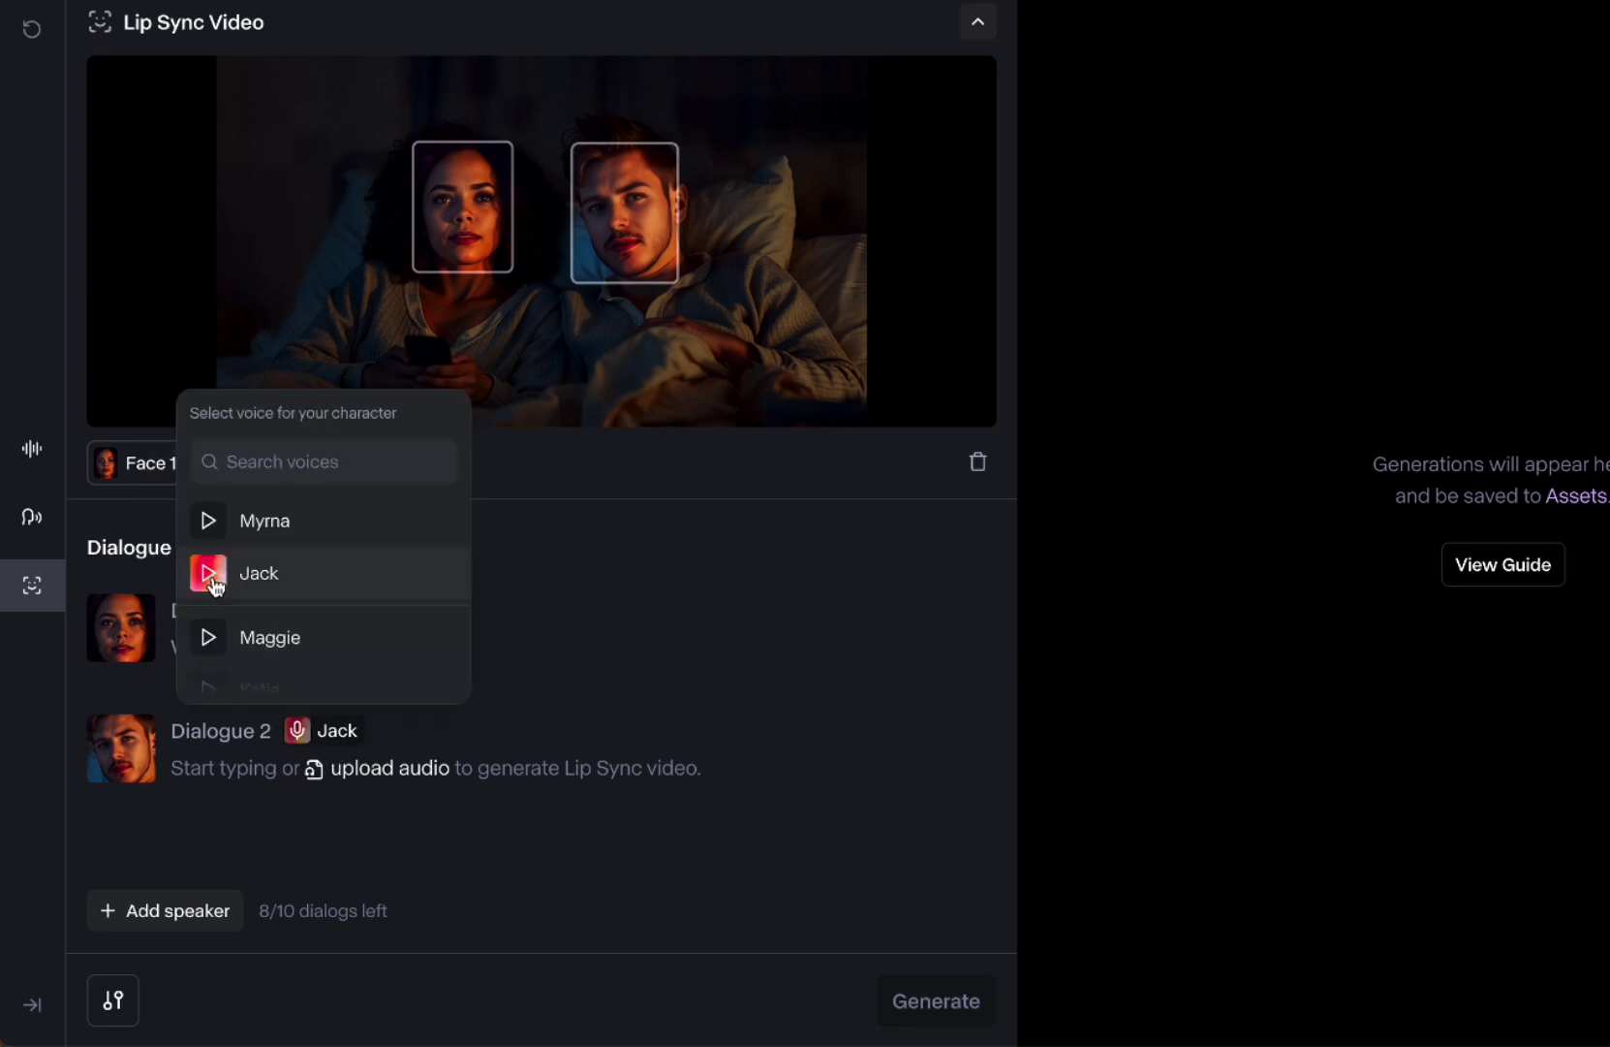
{"action": "scroll", "coordinate": [267, 601], "scroll_direction": "down", "scroll_amount": 3}
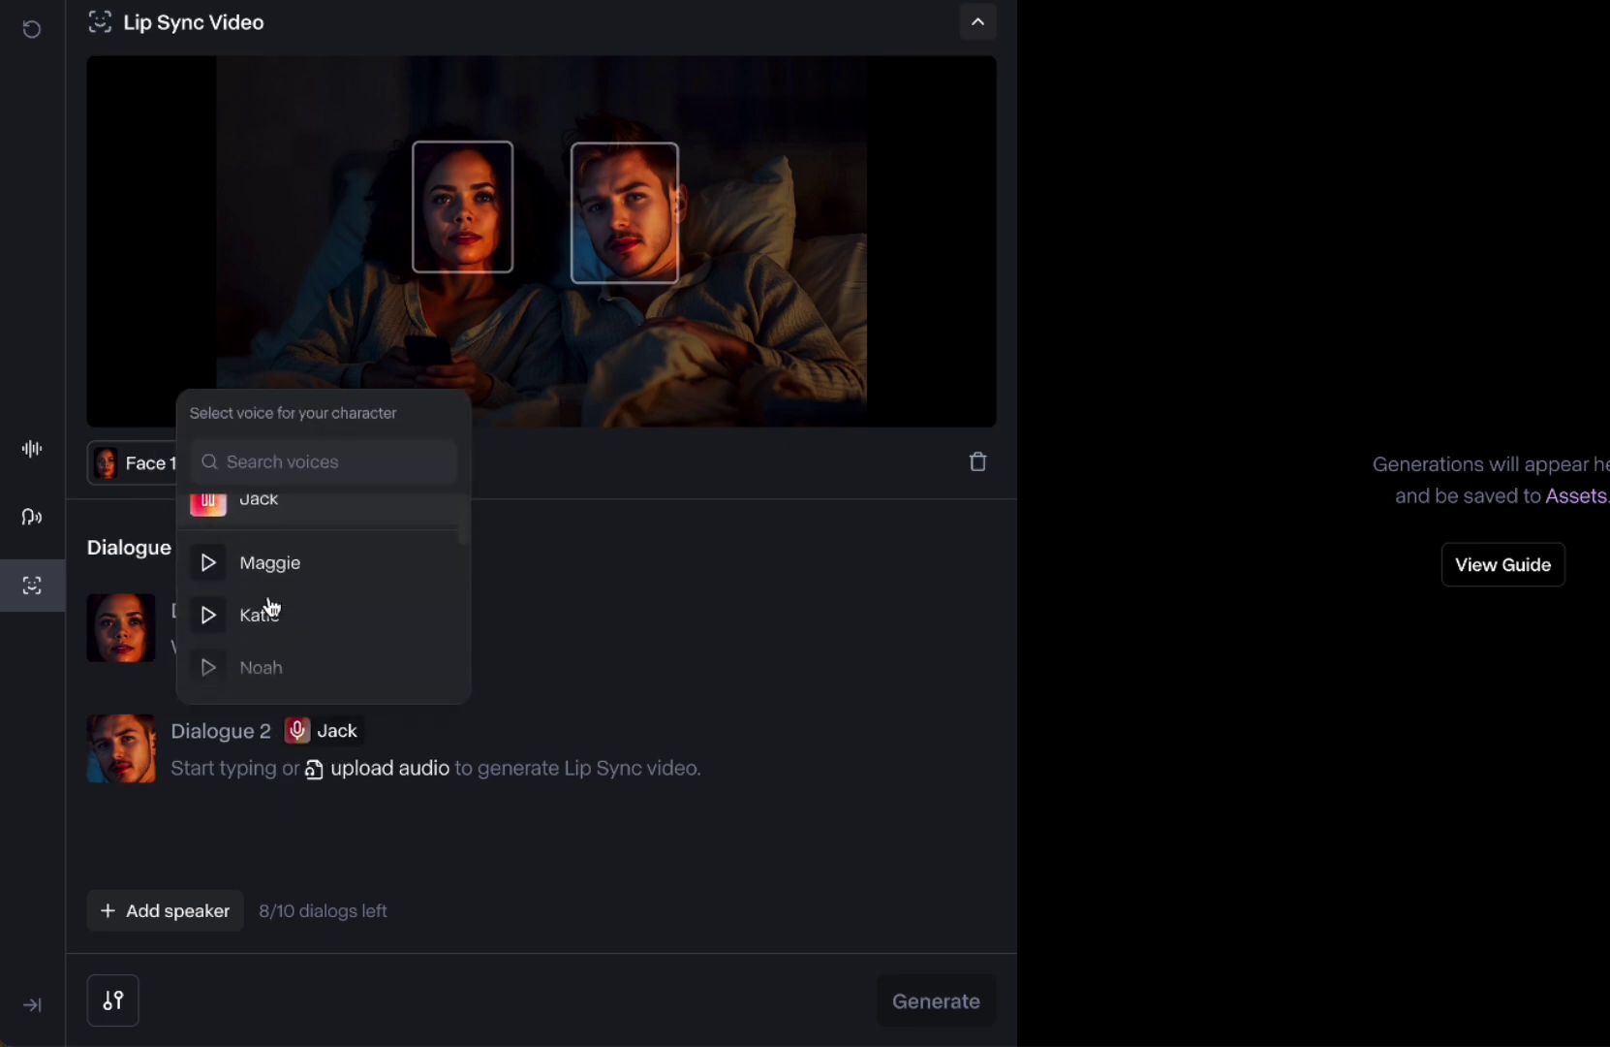
{"action": "left_click", "coordinate": [319, 849]}
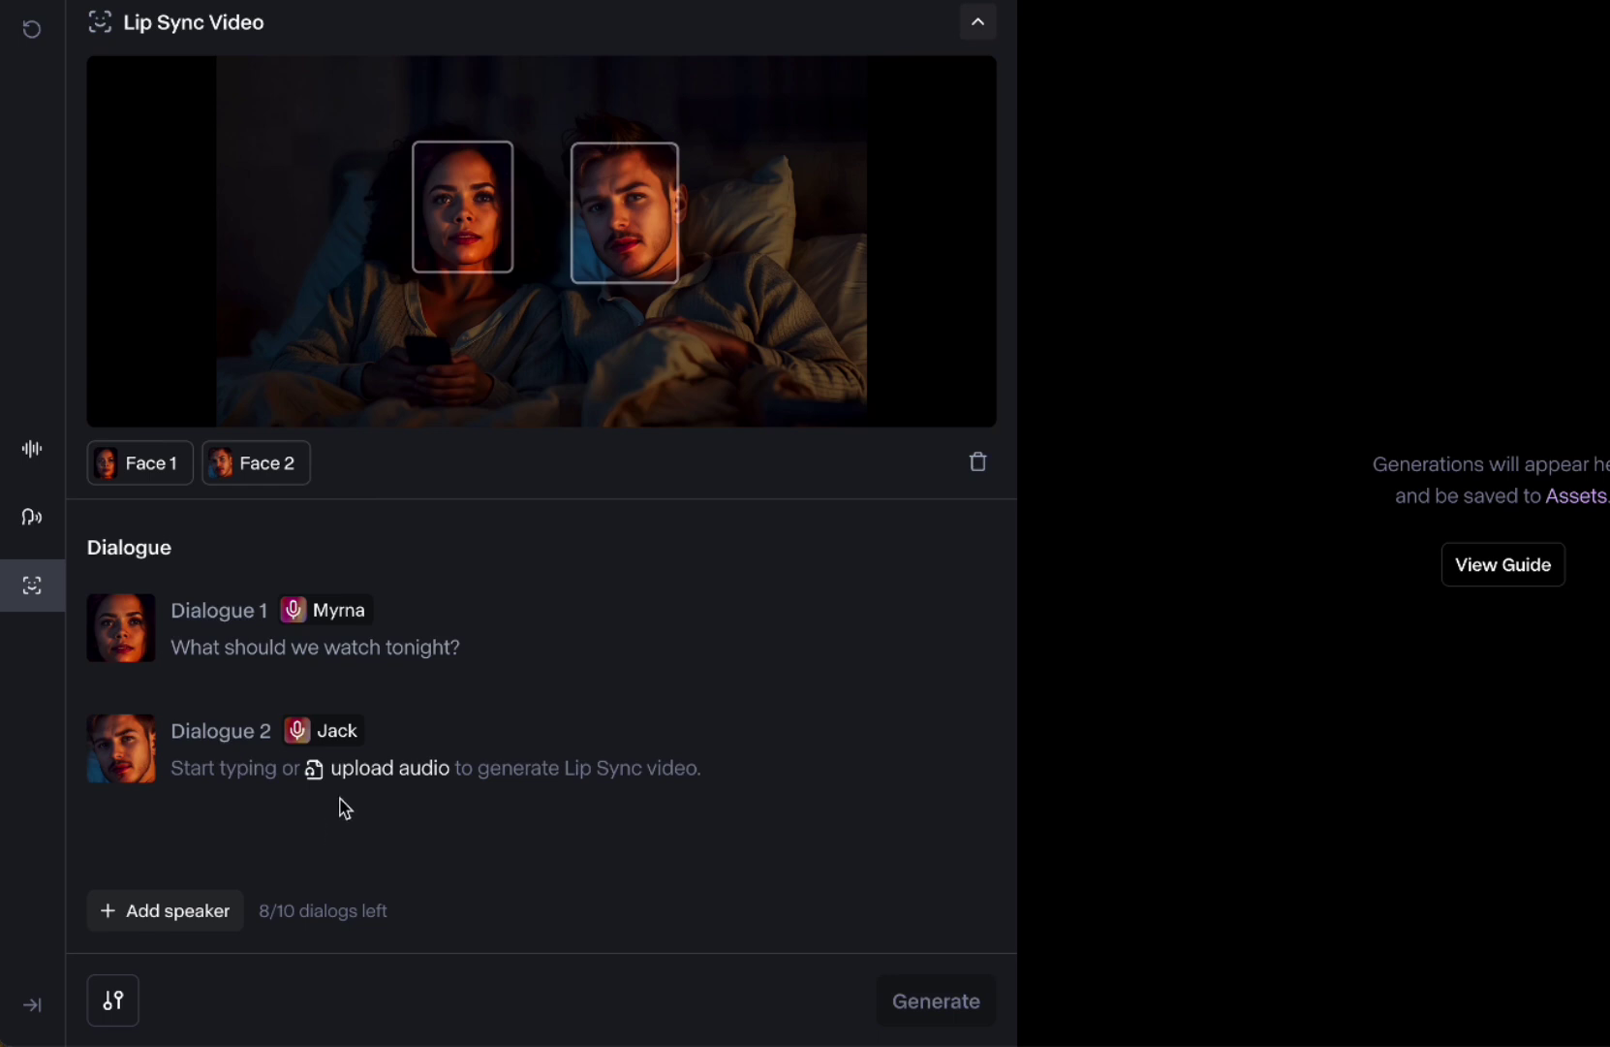
Step: Set Dialogue 2's voice to Frank and enter the line "How about that show, Trial By Jury?"
{"action": "left_click", "coordinate": [339, 734]}
{"action": "left_click", "coordinate": [435, 846]}
{"action": "left_click", "coordinate": [225, 767]}
{"action": "type", "text": "How about that show, Trial By Jury?"}
{"action": "key", "text": "BackSpace"}
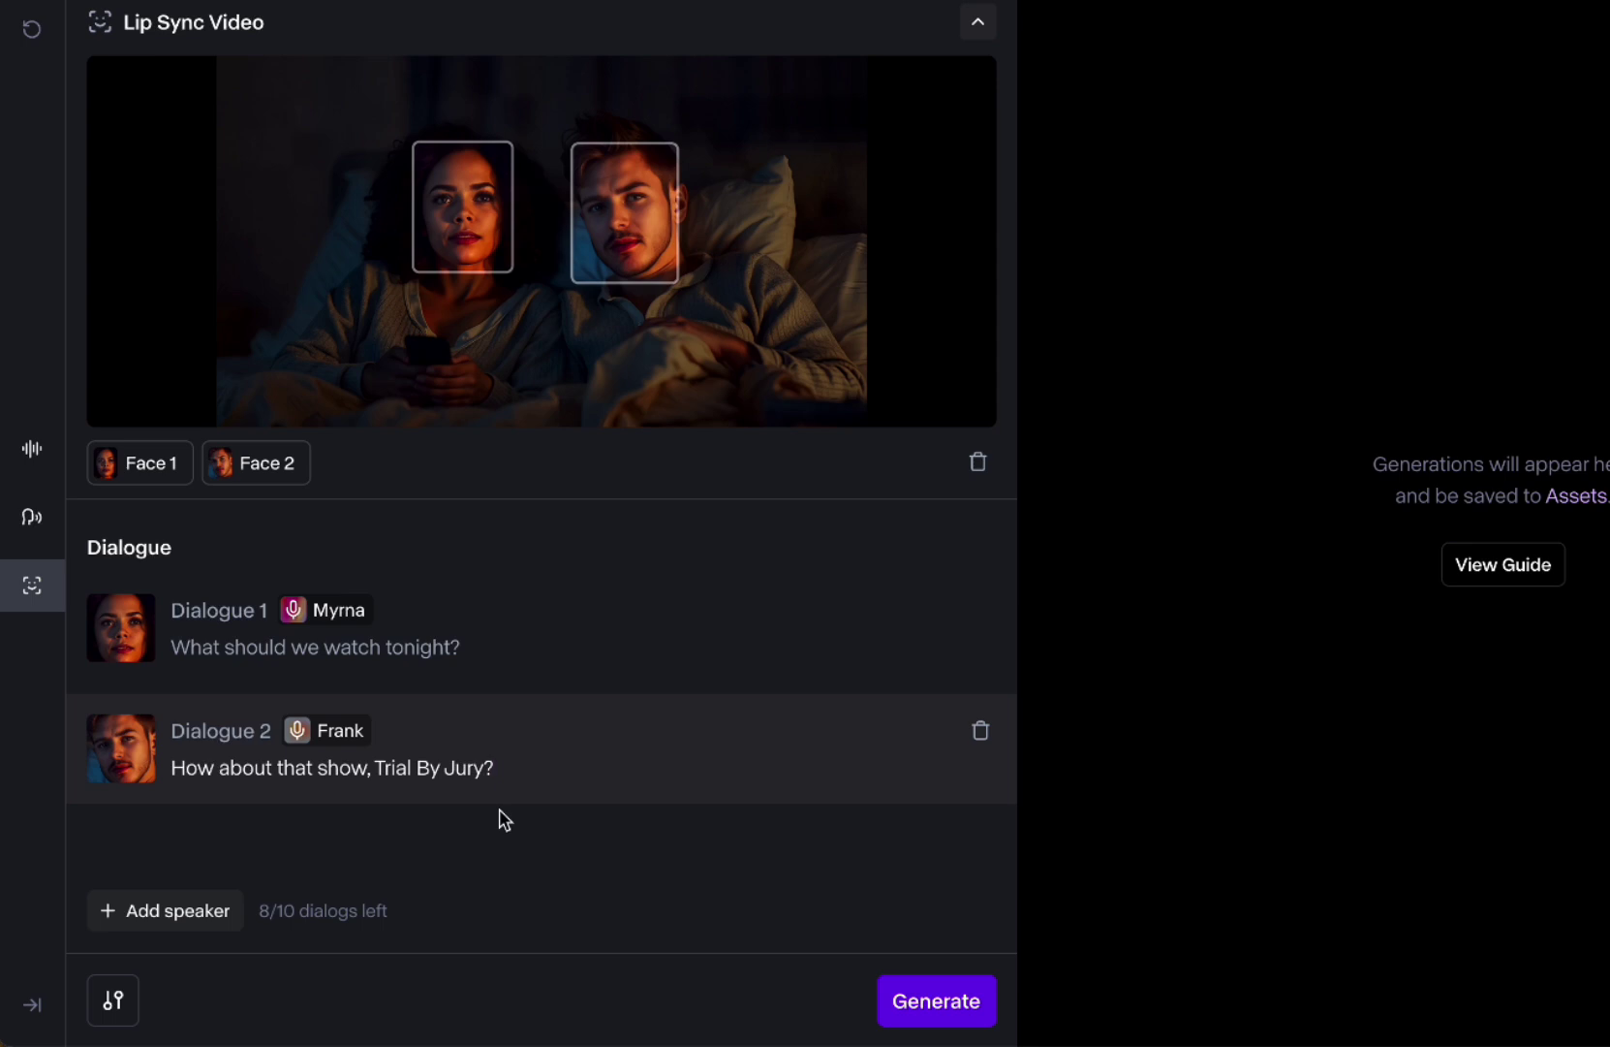
Step: Add a third dialogue with the Character 1 face, the Myrna voice and the line "What about a late night talk show?"
{"action": "left_click", "coordinate": [194, 913]}
{"action": "left_click", "coordinate": [119, 858]}
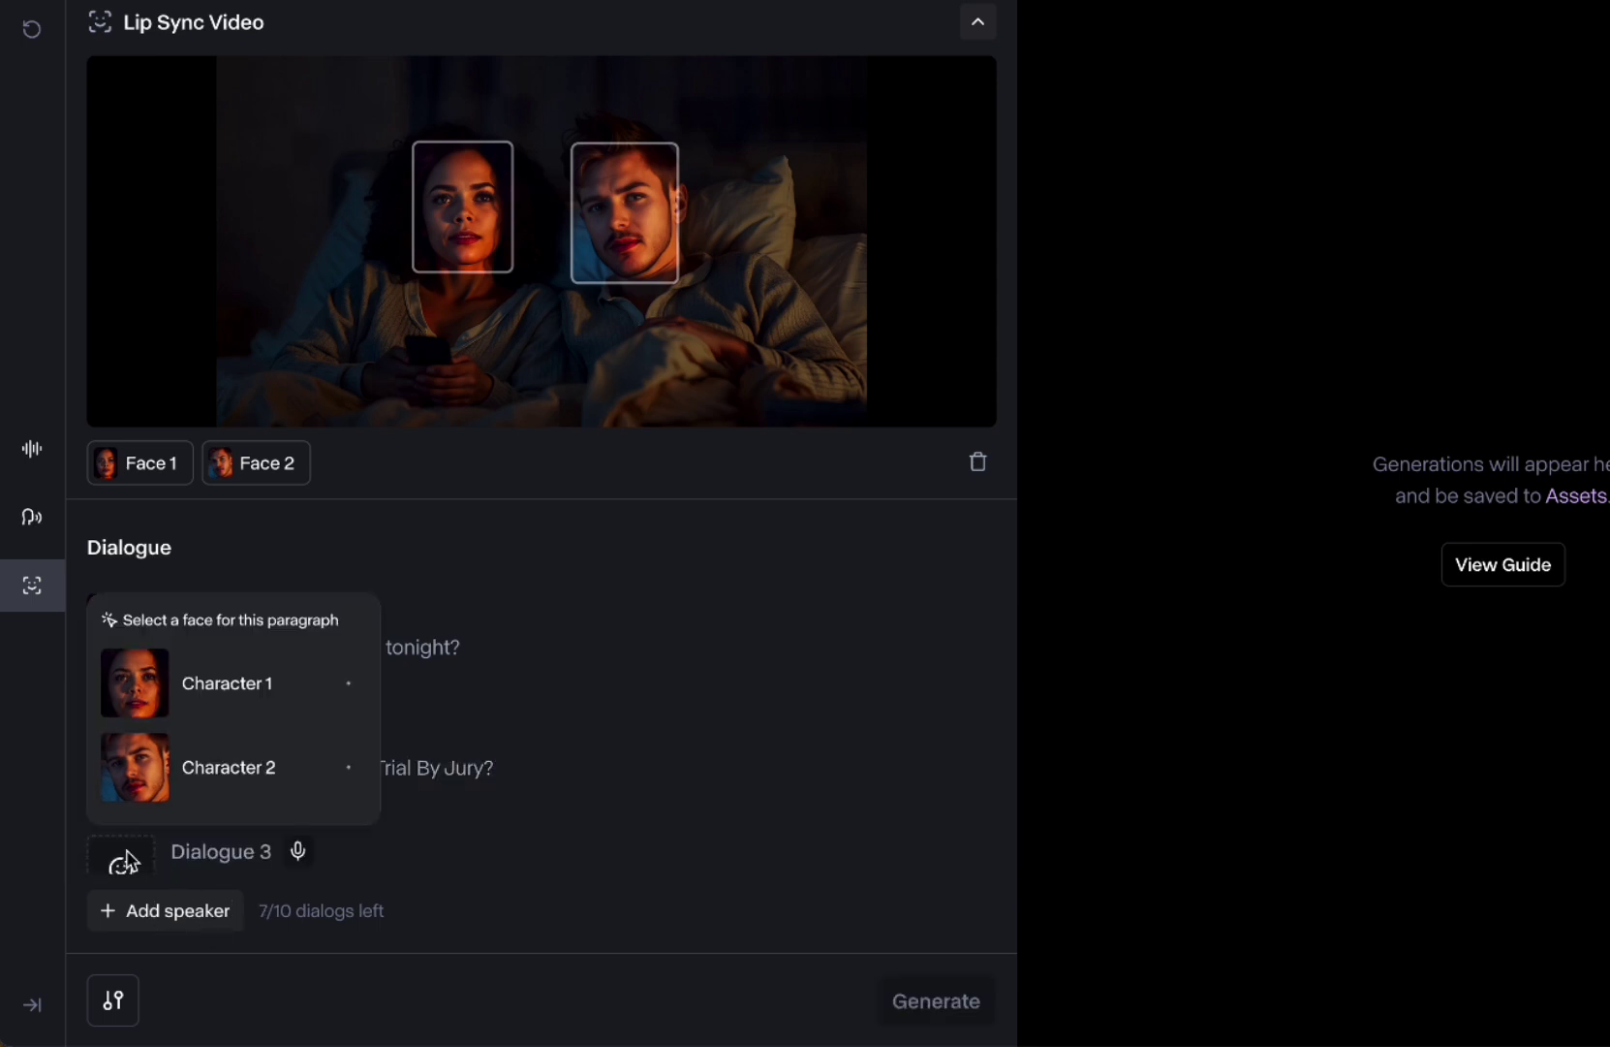
{"action": "left_click", "coordinate": [162, 678]}
{"action": "type", "text": "What about a late night talk show?"}
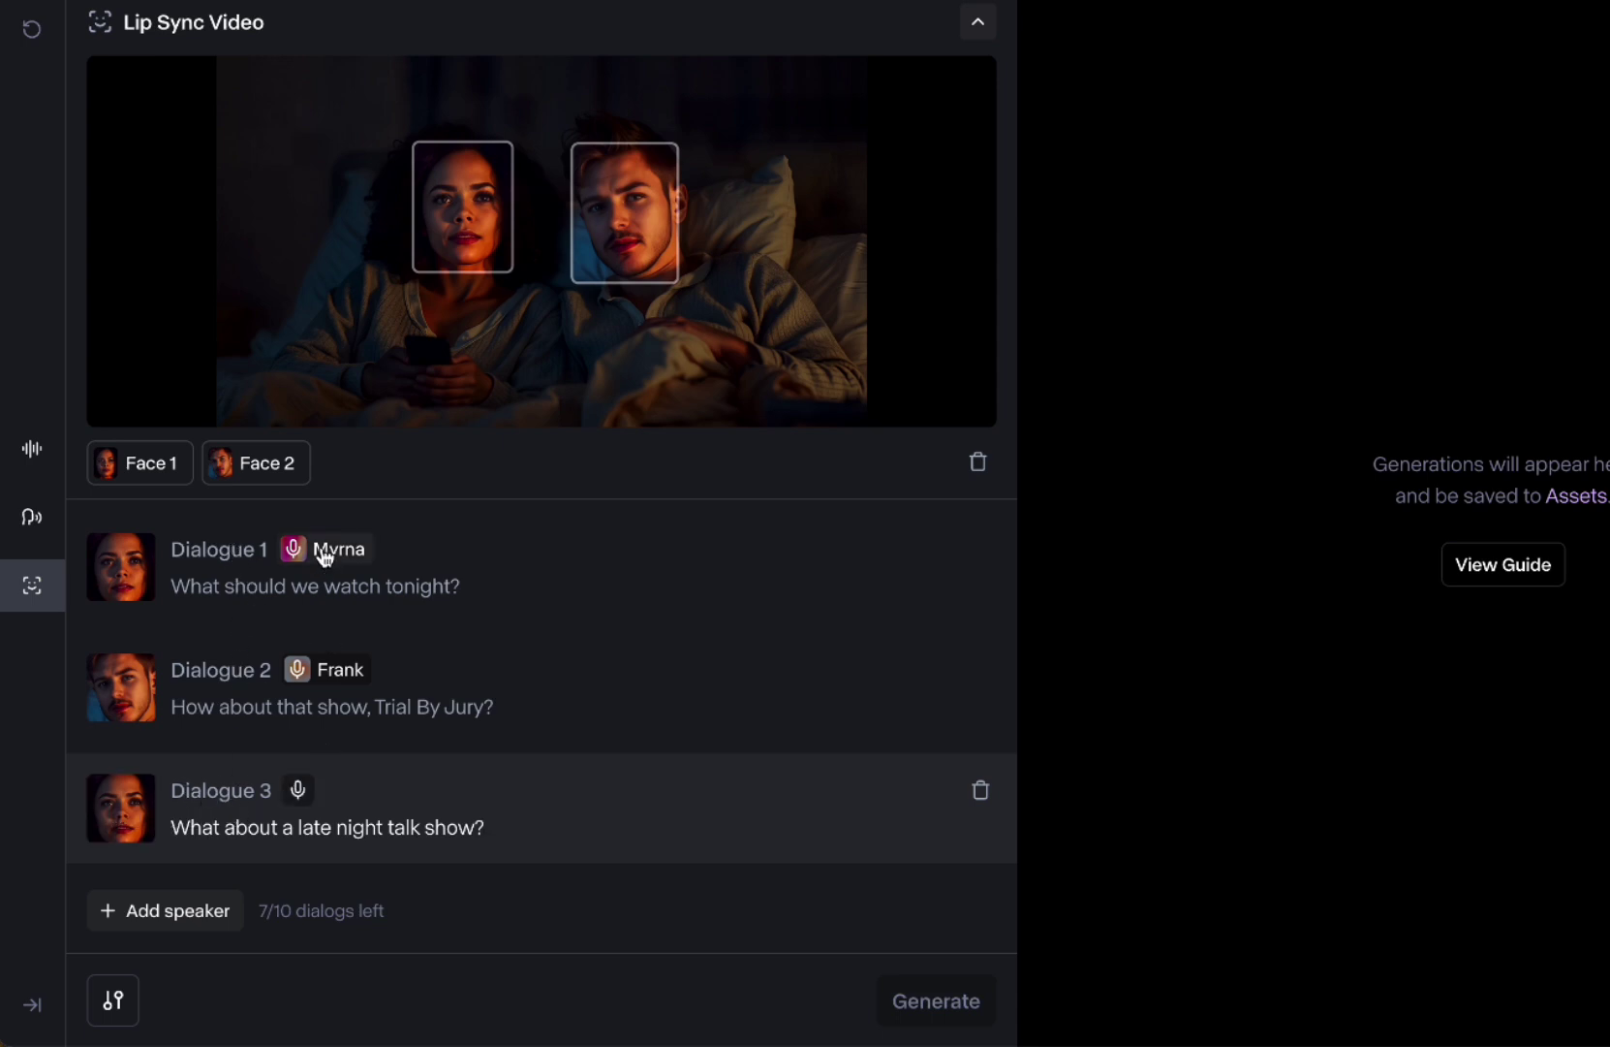
{"action": "left_click", "coordinate": [298, 791]}
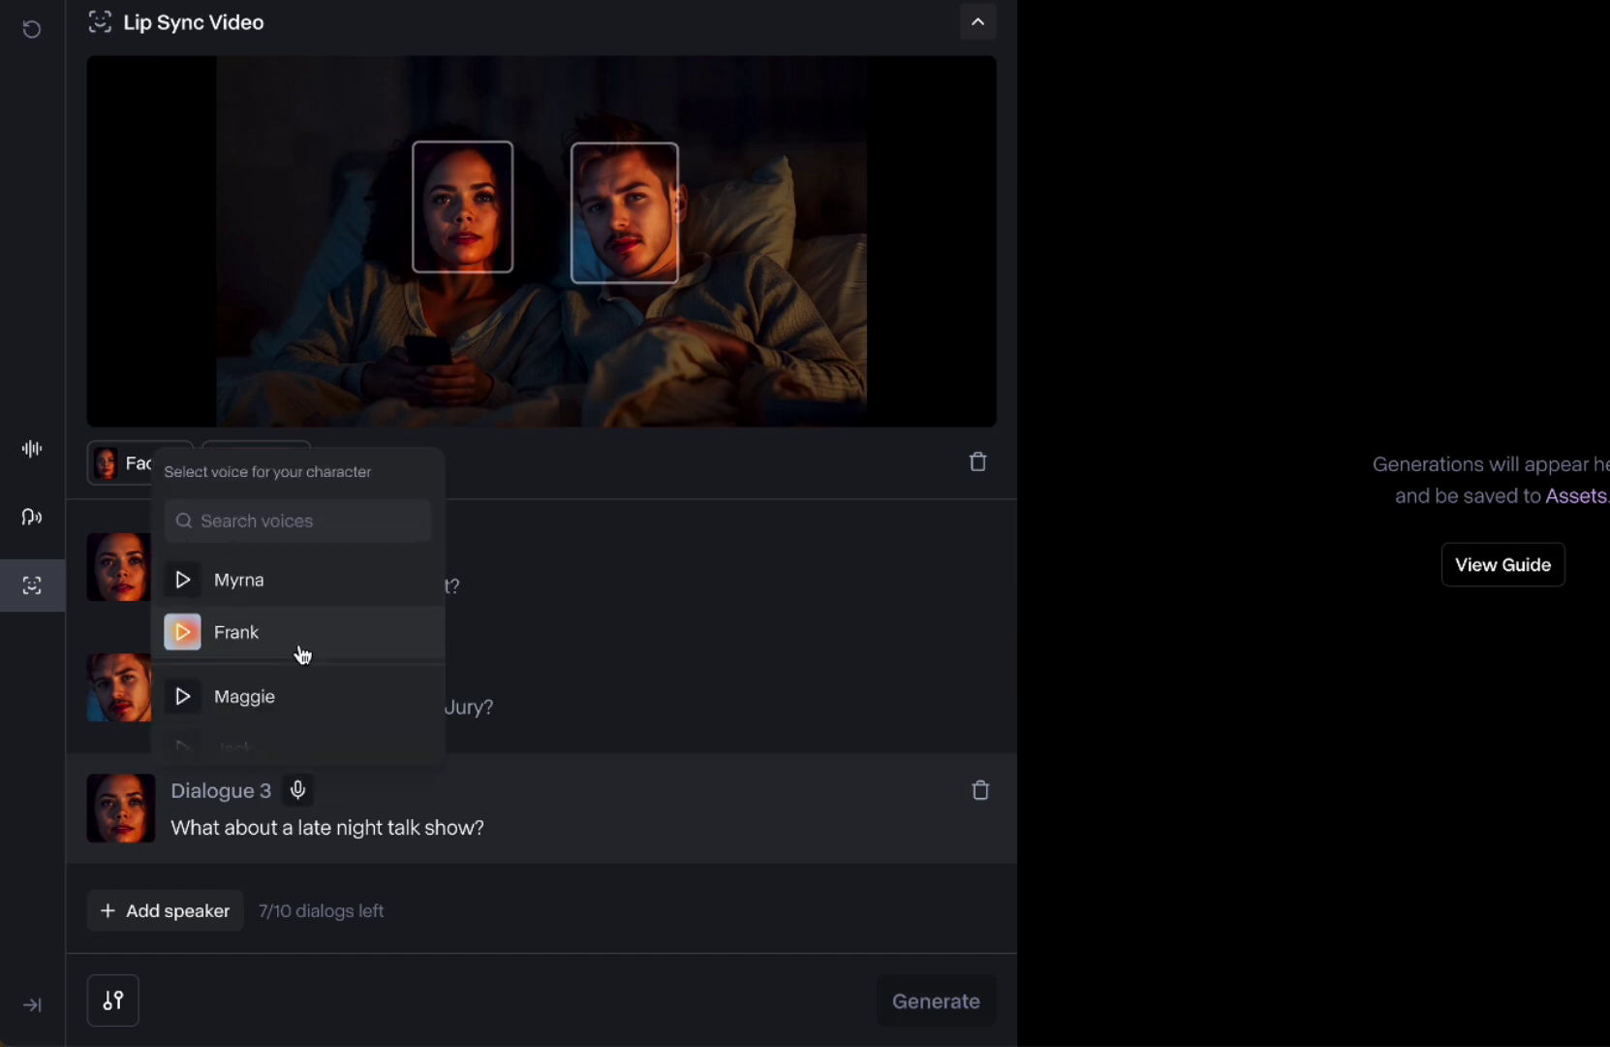
{"action": "left_click", "coordinate": [317, 589]}
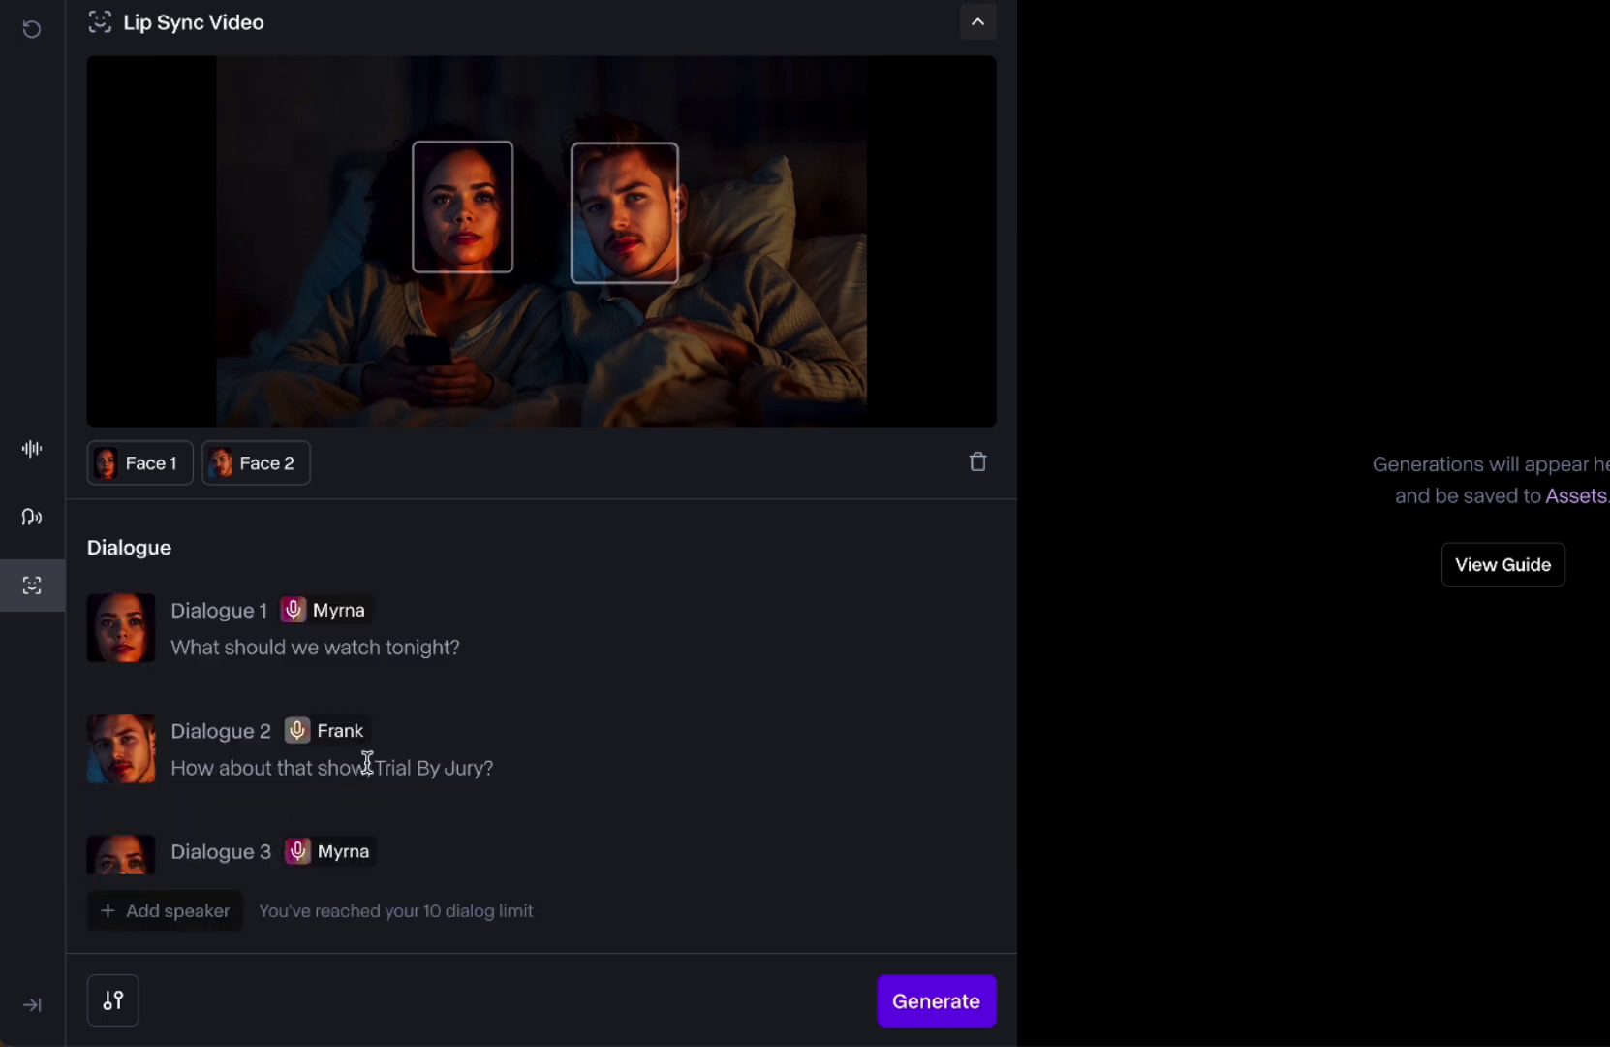
Step: Review all the dialogue lines and generate the lip sync video
{"action": "scroll", "coordinate": [366, 759], "scroll_direction": "down", "scroll_amount": 2}
{"action": "scroll", "coordinate": [366, 759], "scroll_direction": "up", "scroll_amount": 2}
{"action": "scroll", "coordinate": [368, 765], "scroll_direction": "down", "scroll_amount": 2}
{"action": "scroll", "coordinate": [369, 771], "scroll_direction": "down", "scroll_amount": 8}
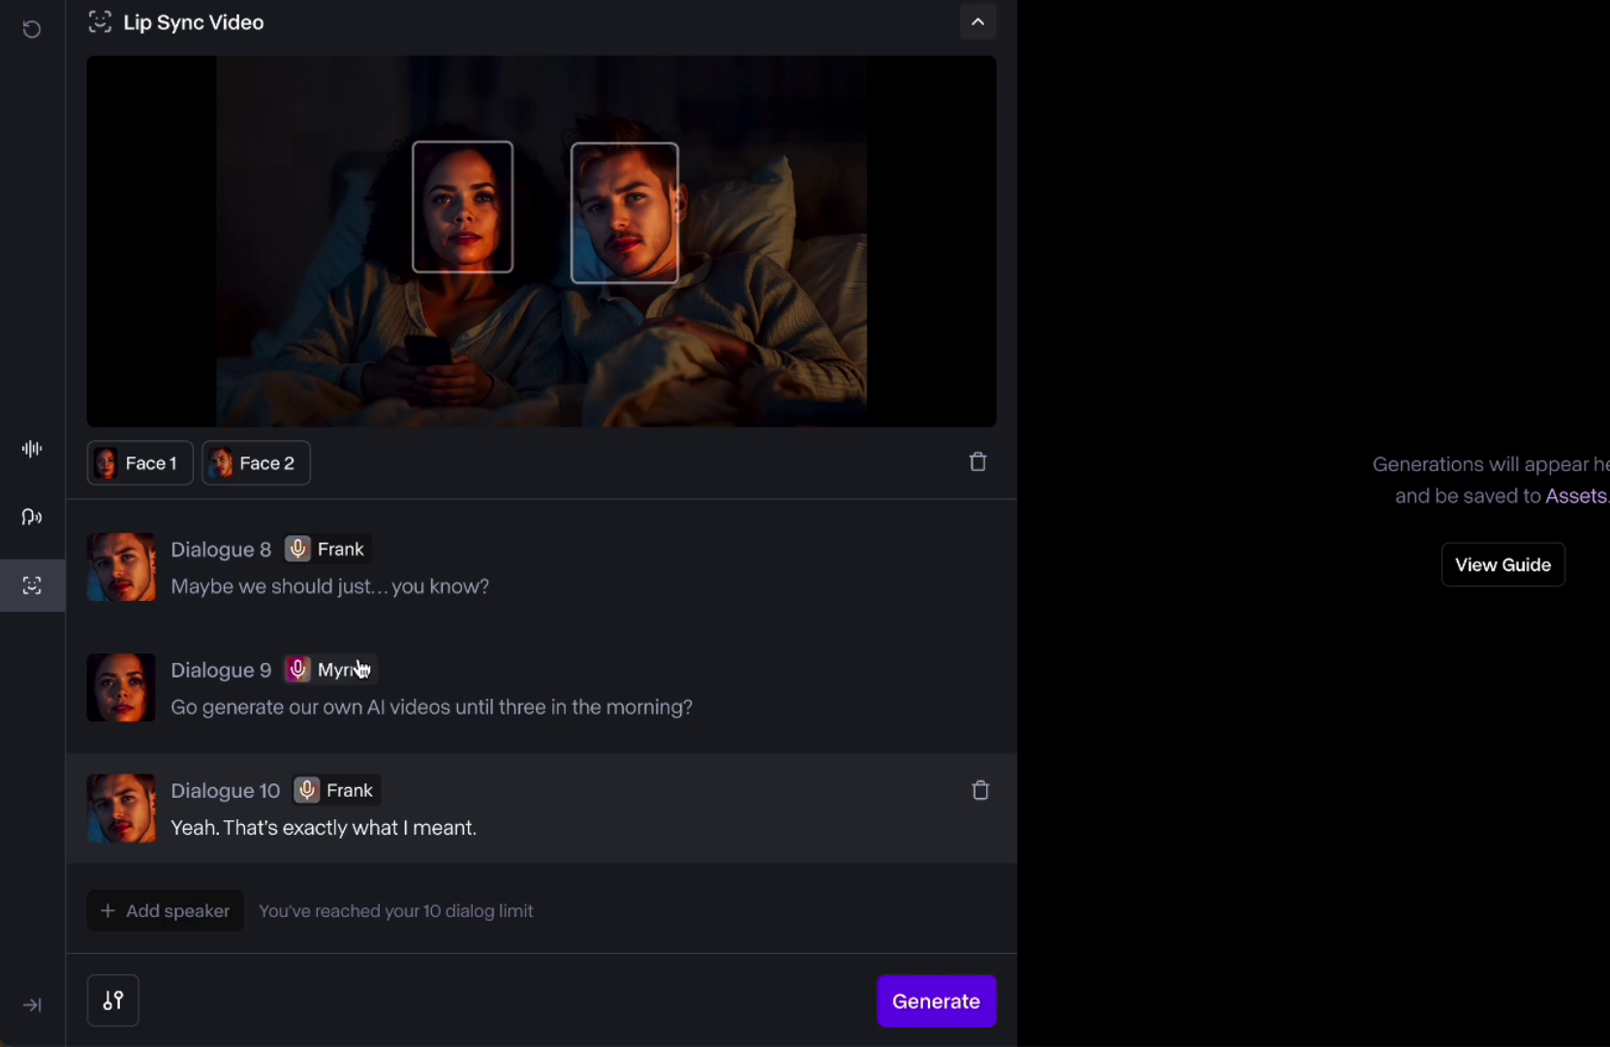
{"action": "scroll", "coordinate": [361, 669], "scroll_direction": "up", "scroll_amount": 8}
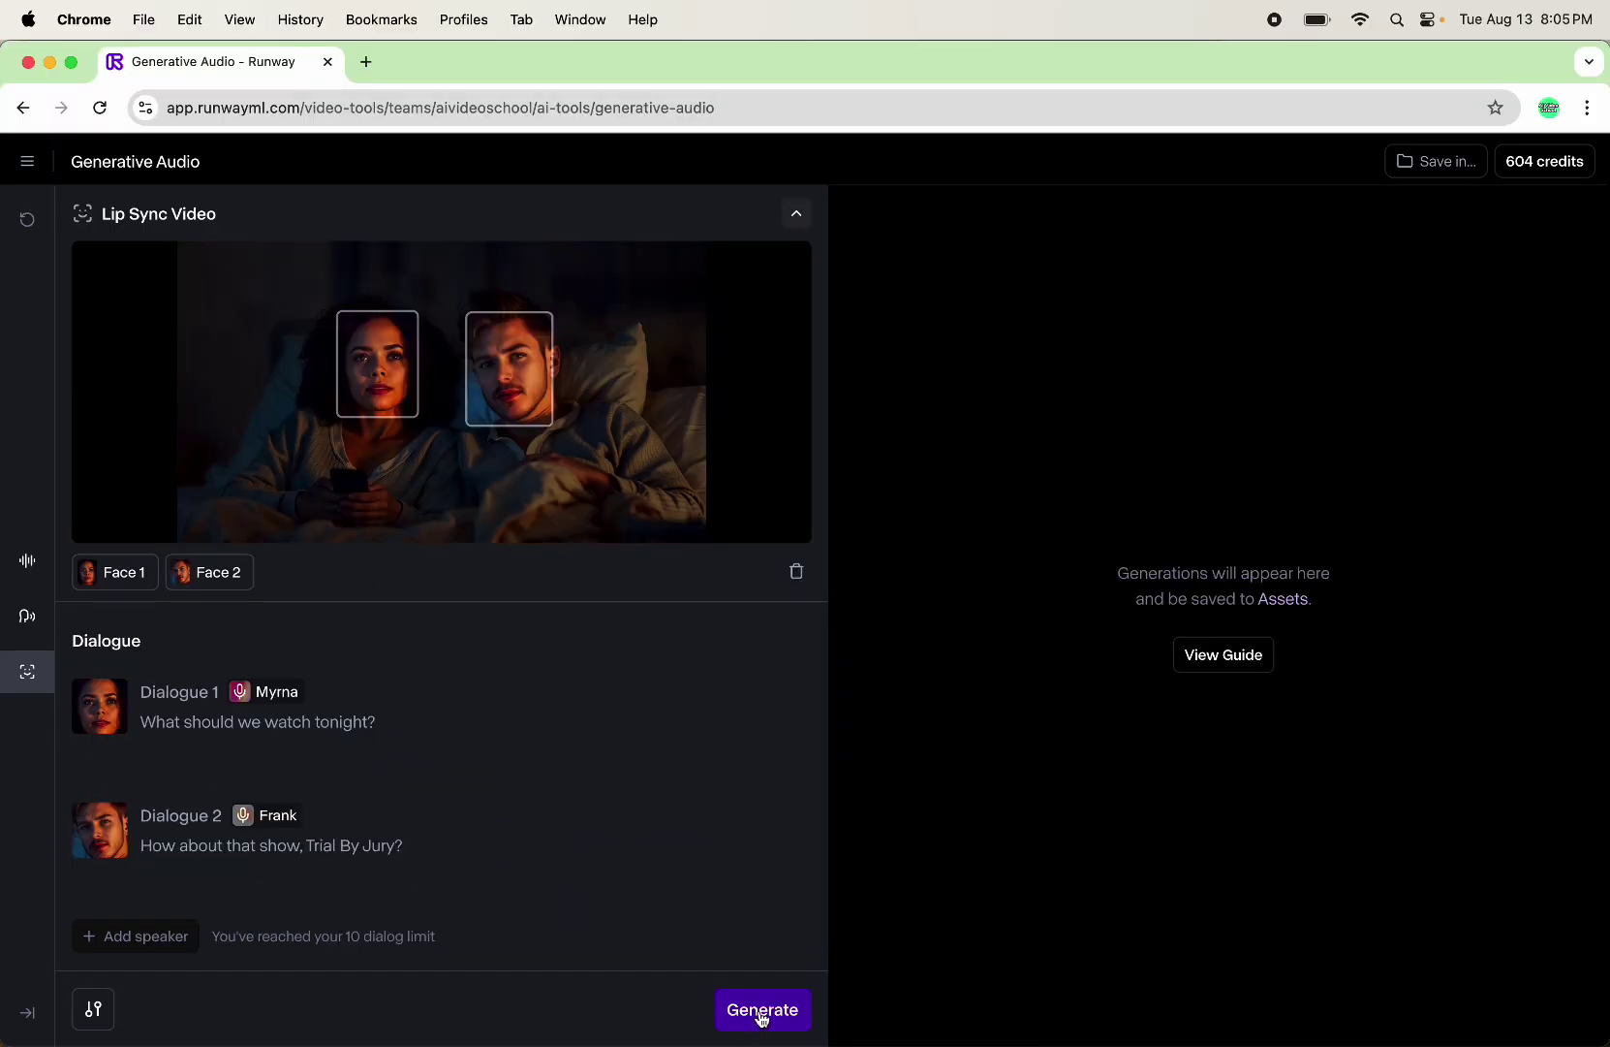
{"action": "left_click", "coordinate": [763, 1013]}
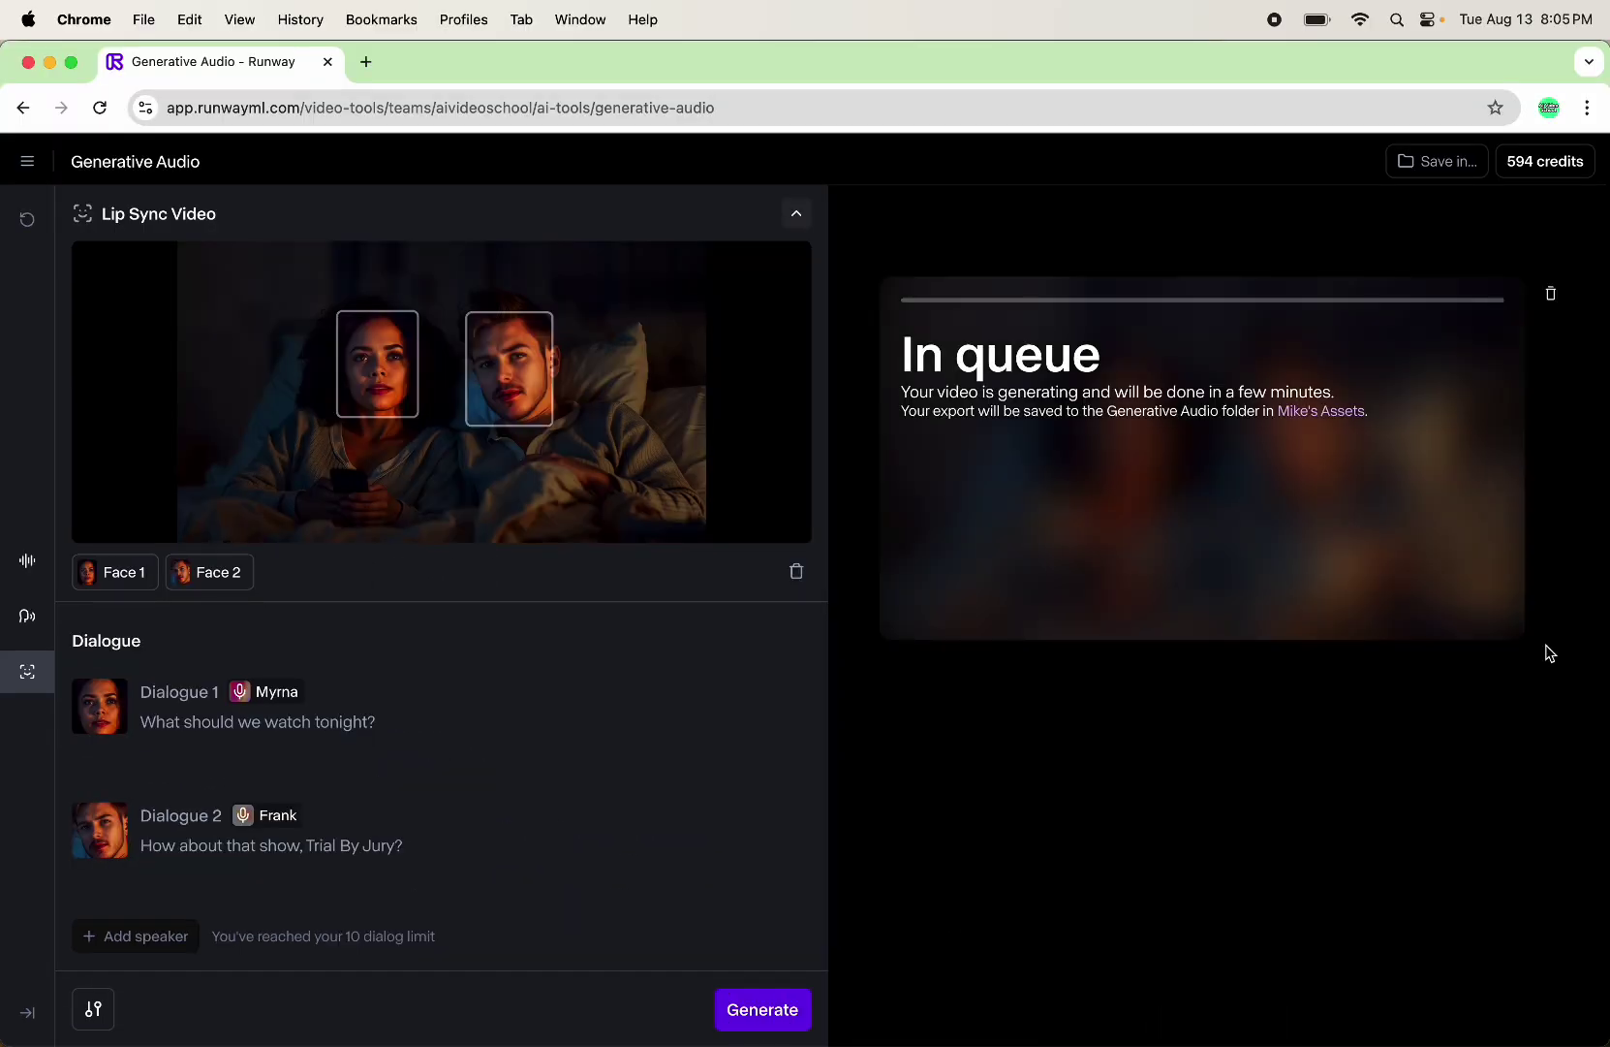
Step: Check how many credits the lip sync and speech features use
{"action": "left_click", "coordinate": [1534, 165]}
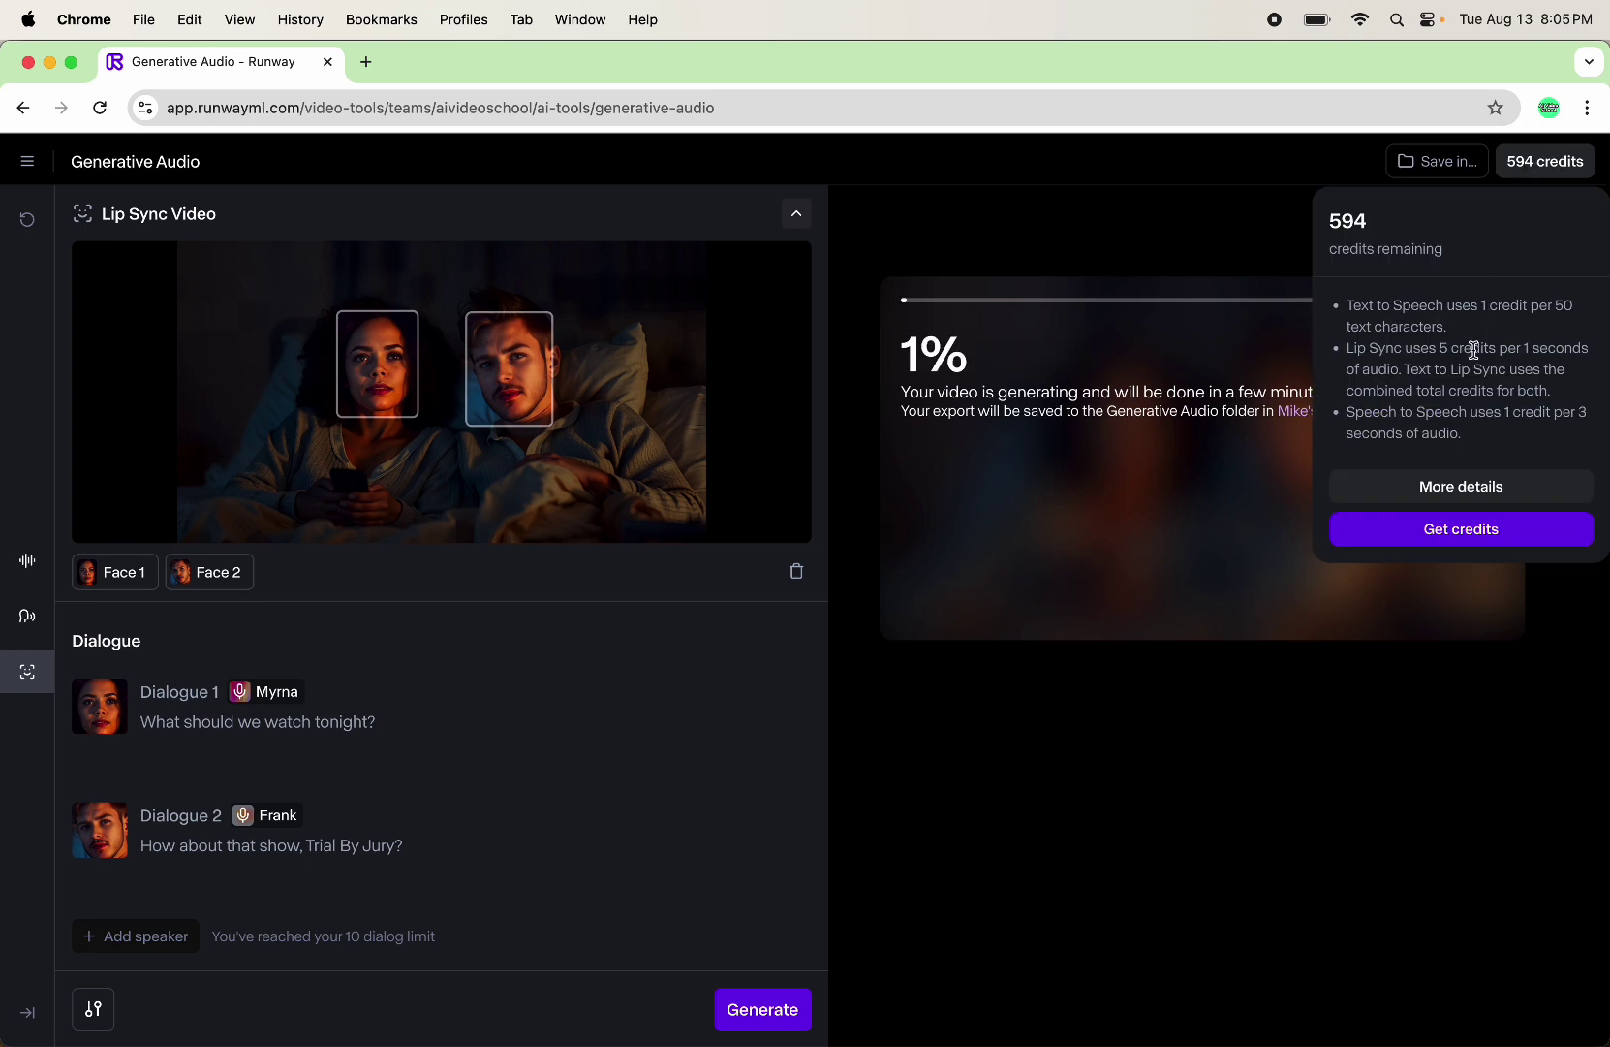
{"action": "left_click", "coordinate": [1290, 771]}
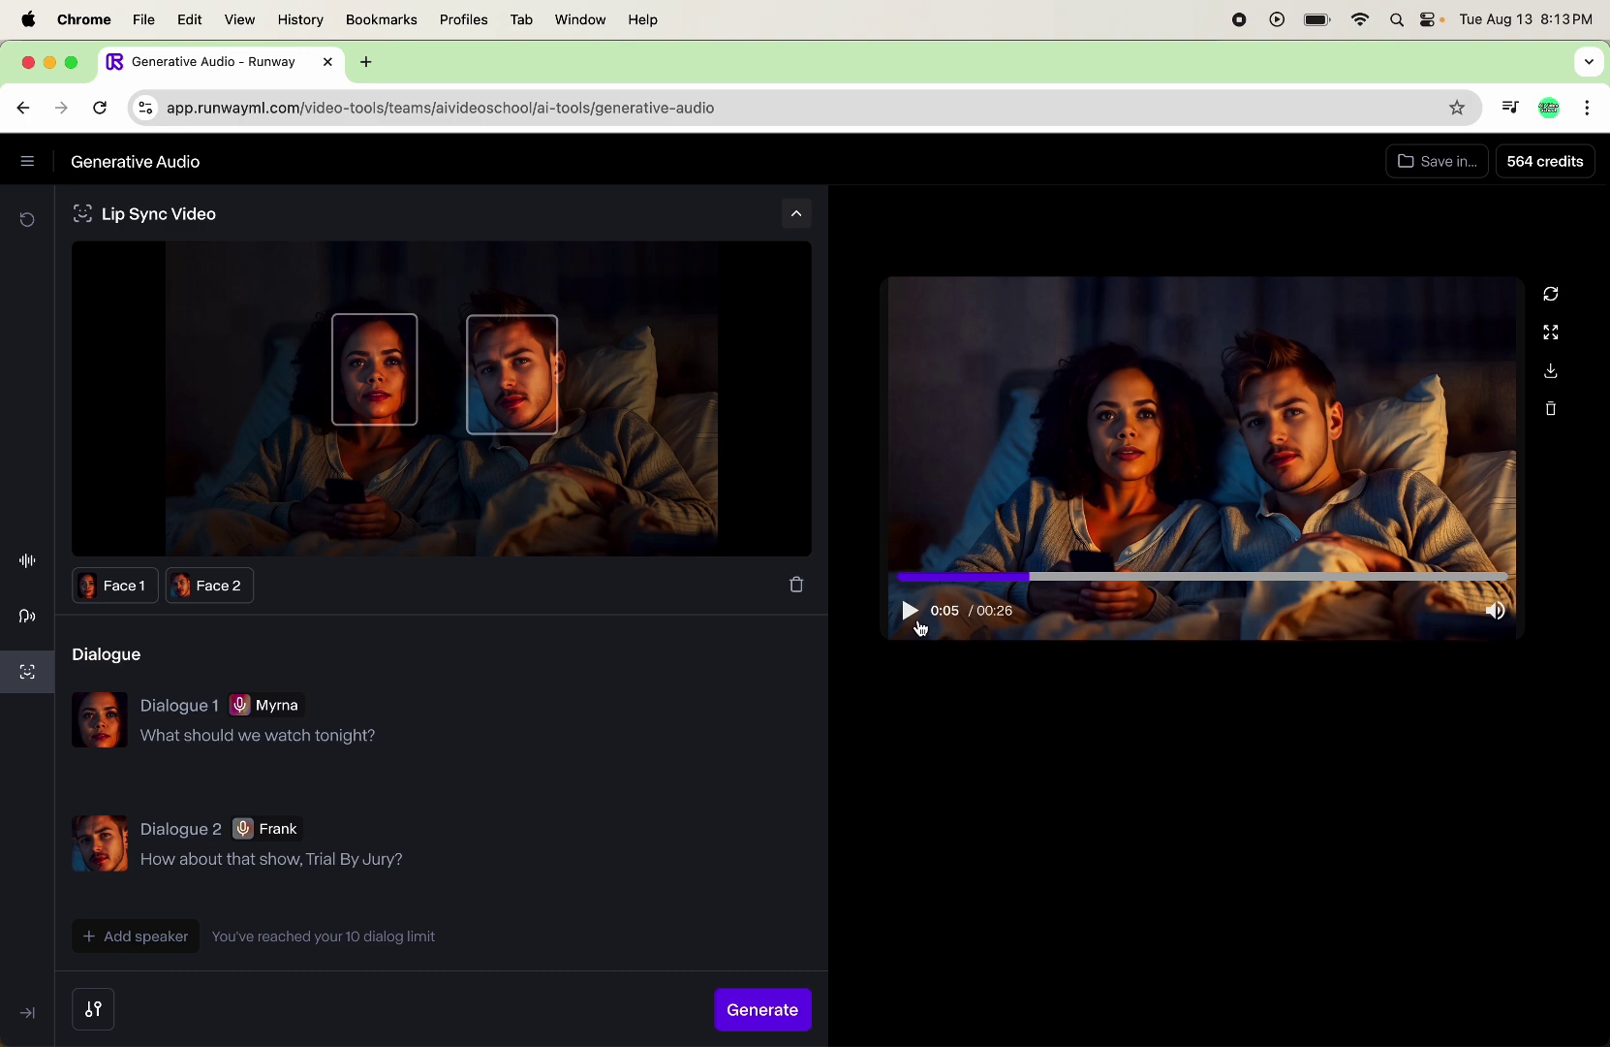
Step: Play the generated lip sync video of the couple in bed and replay it from an earlier point
{"action": "left_click", "coordinate": [910, 611]}
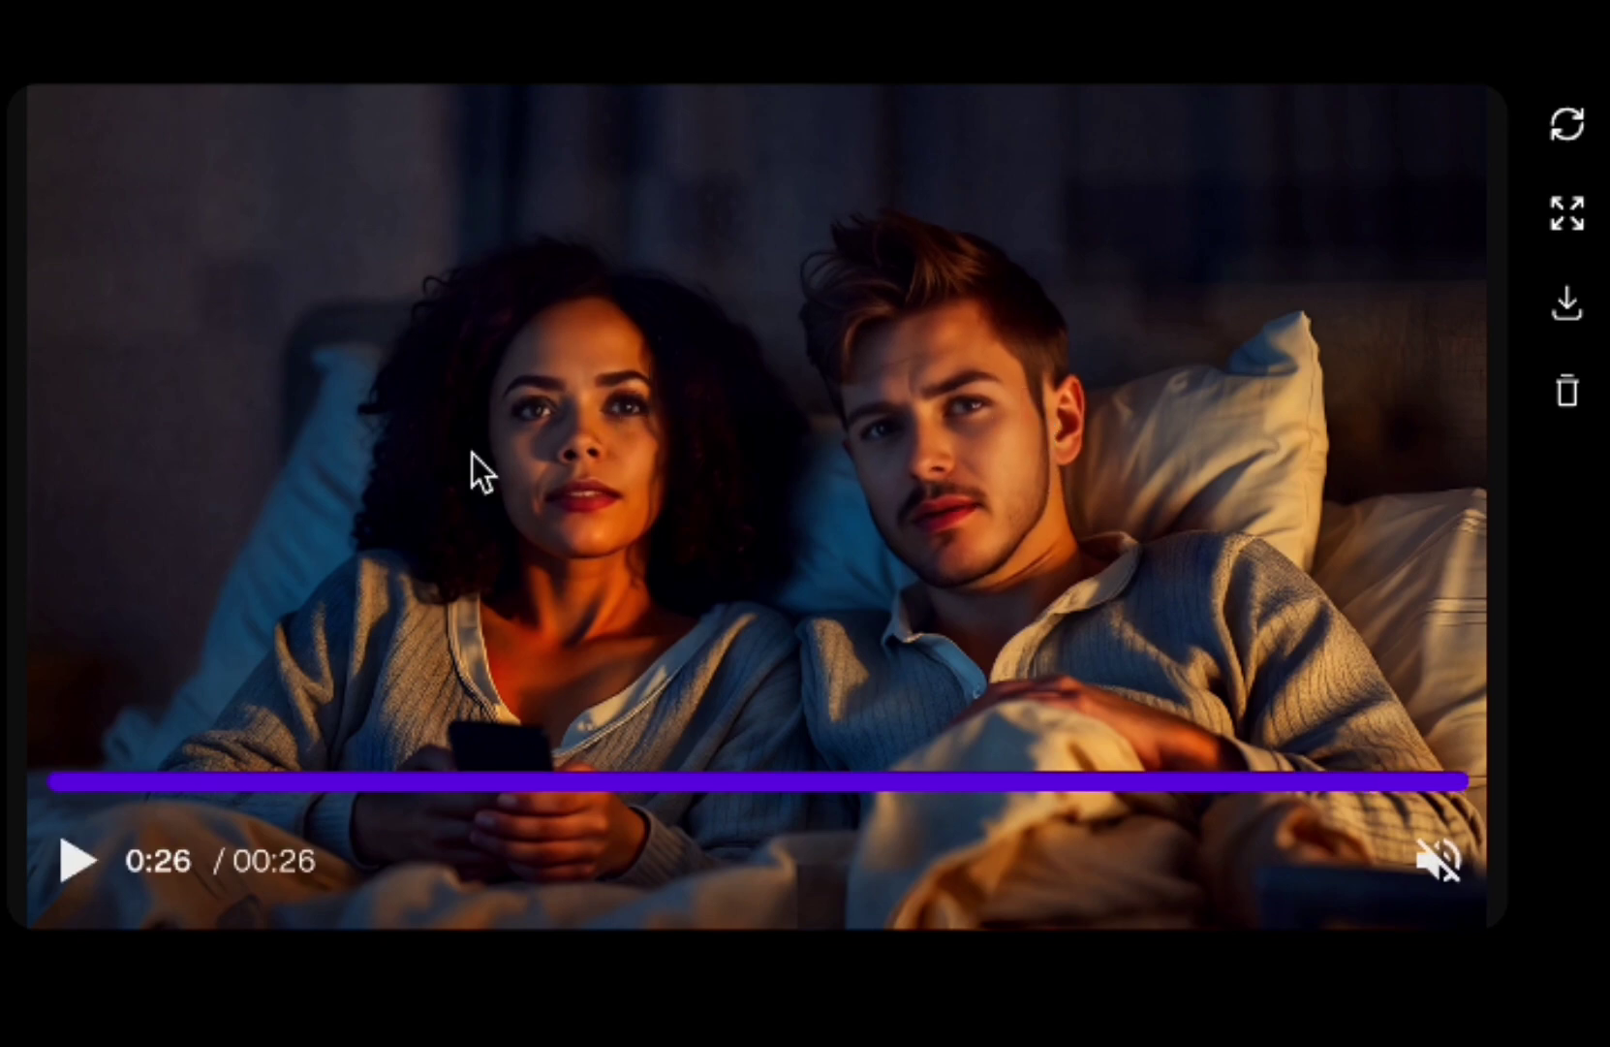
{"action": "left_click", "coordinate": [431, 781]}
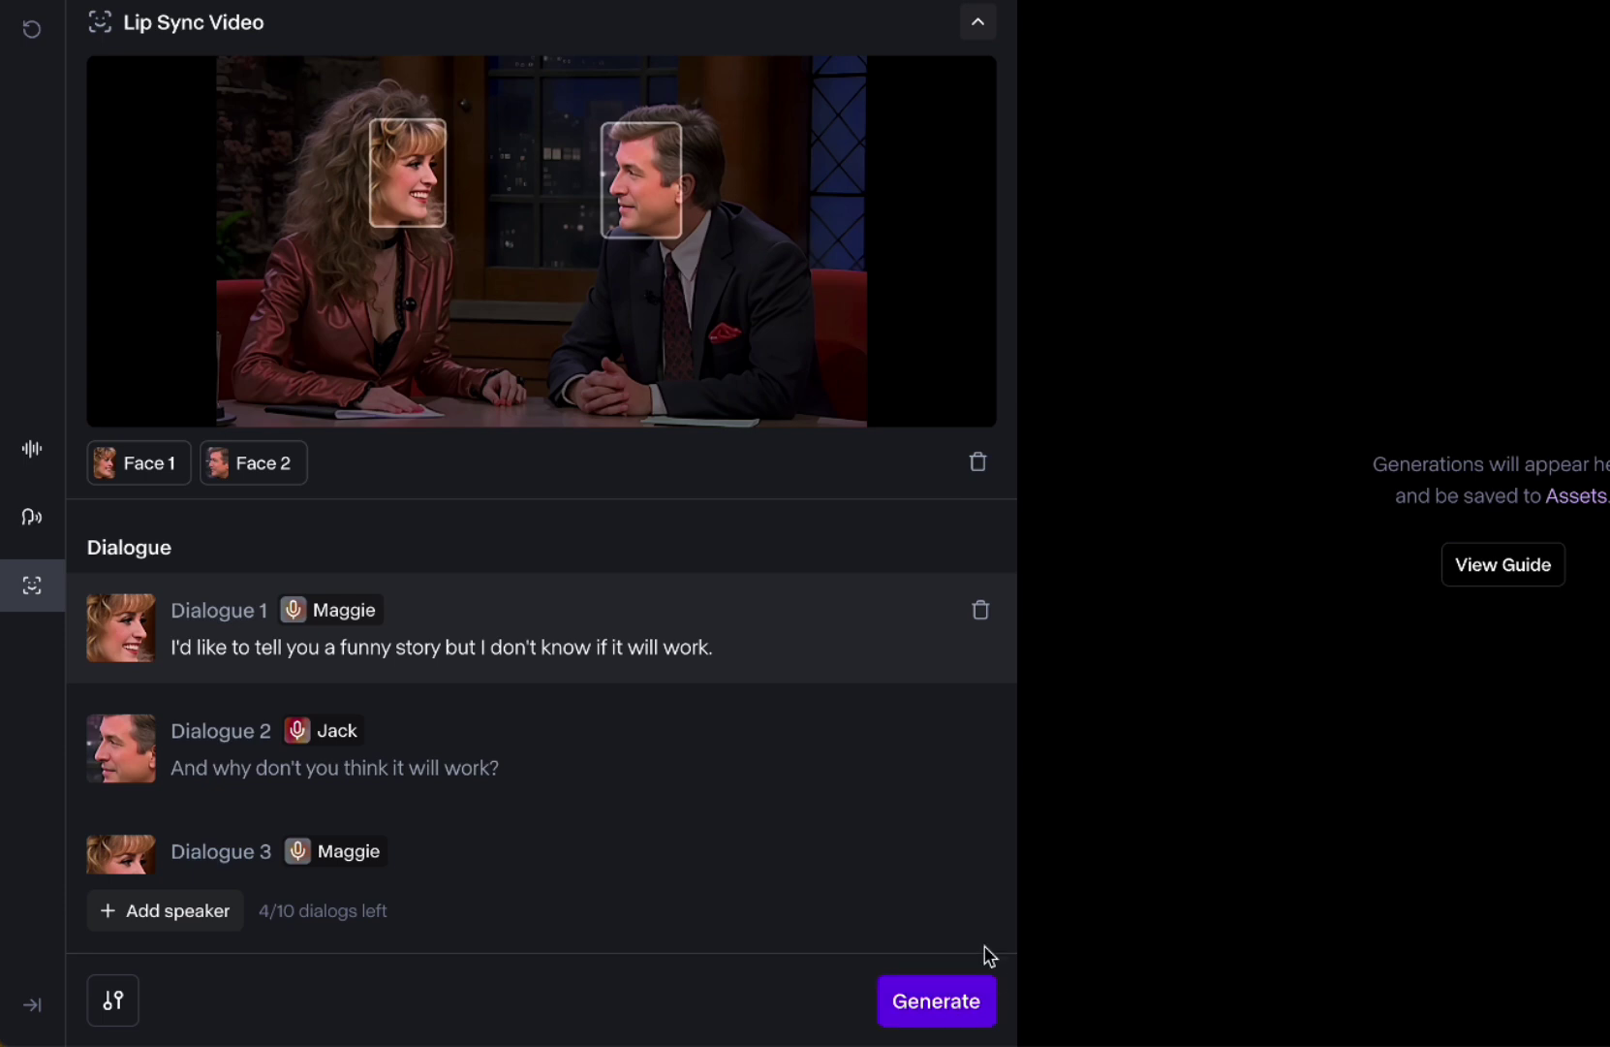
Step: Try to generate the lip sync video from the side-profile talk-show image and review its dialogue lines
{"action": "left_click", "coordinate": [955, 1013]}
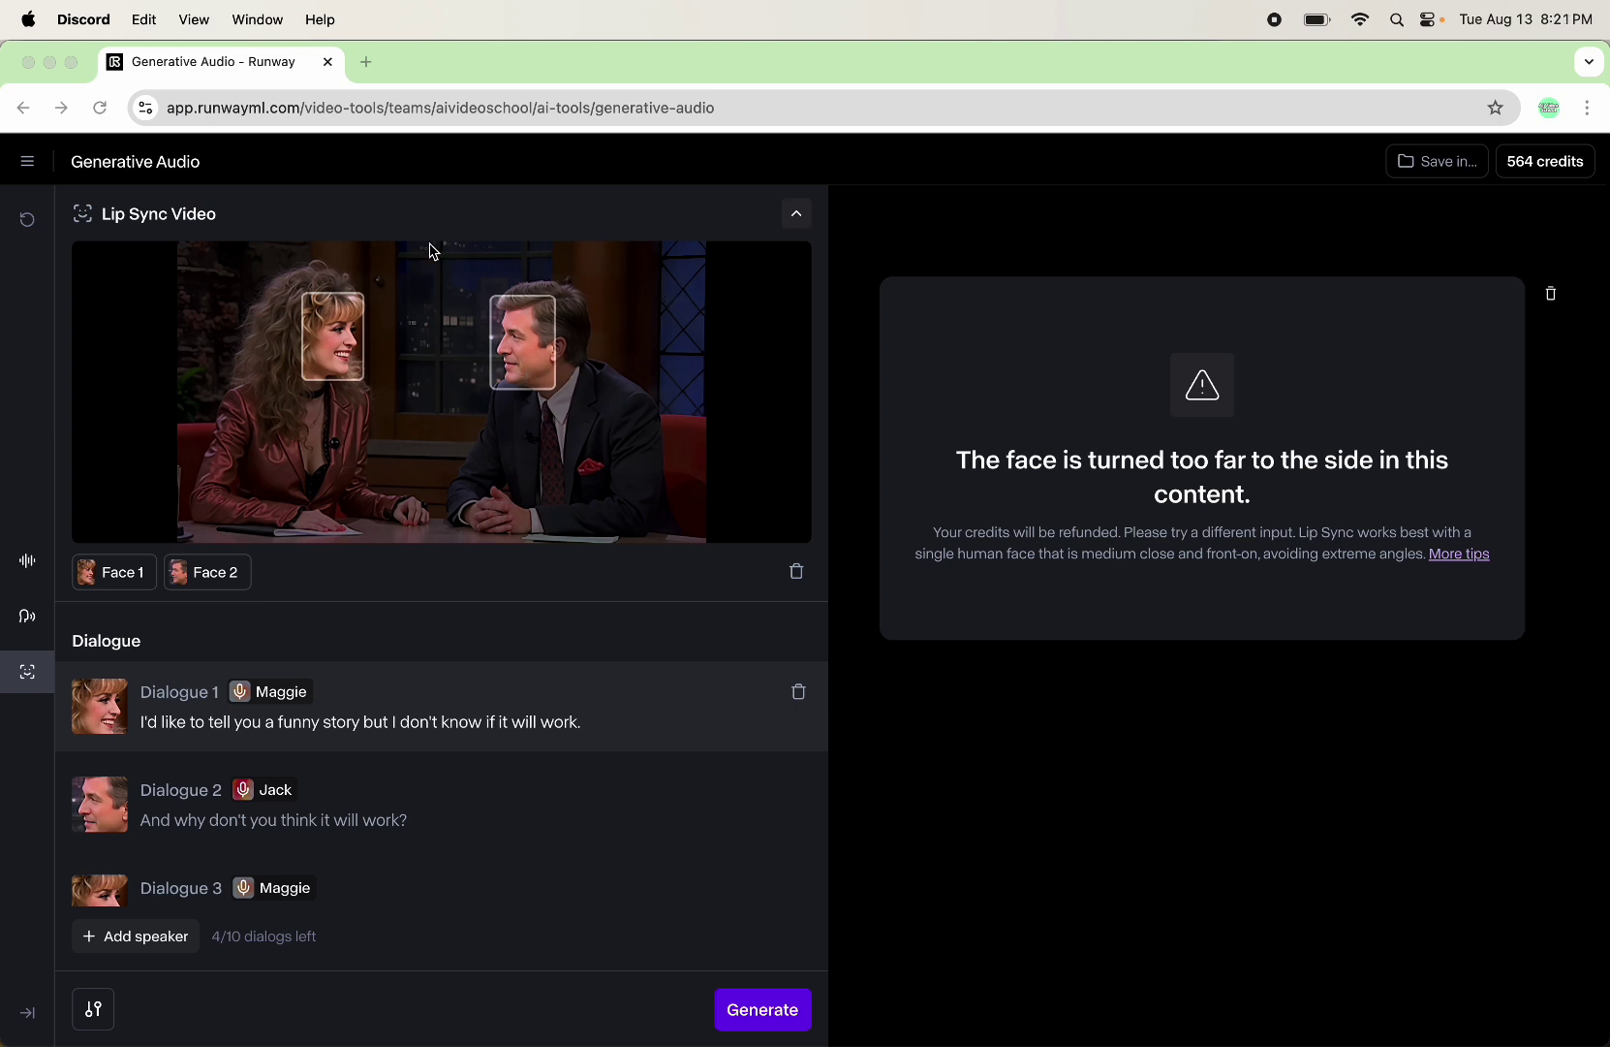
{"action": "left_click", "coordinate": [792, 224]}
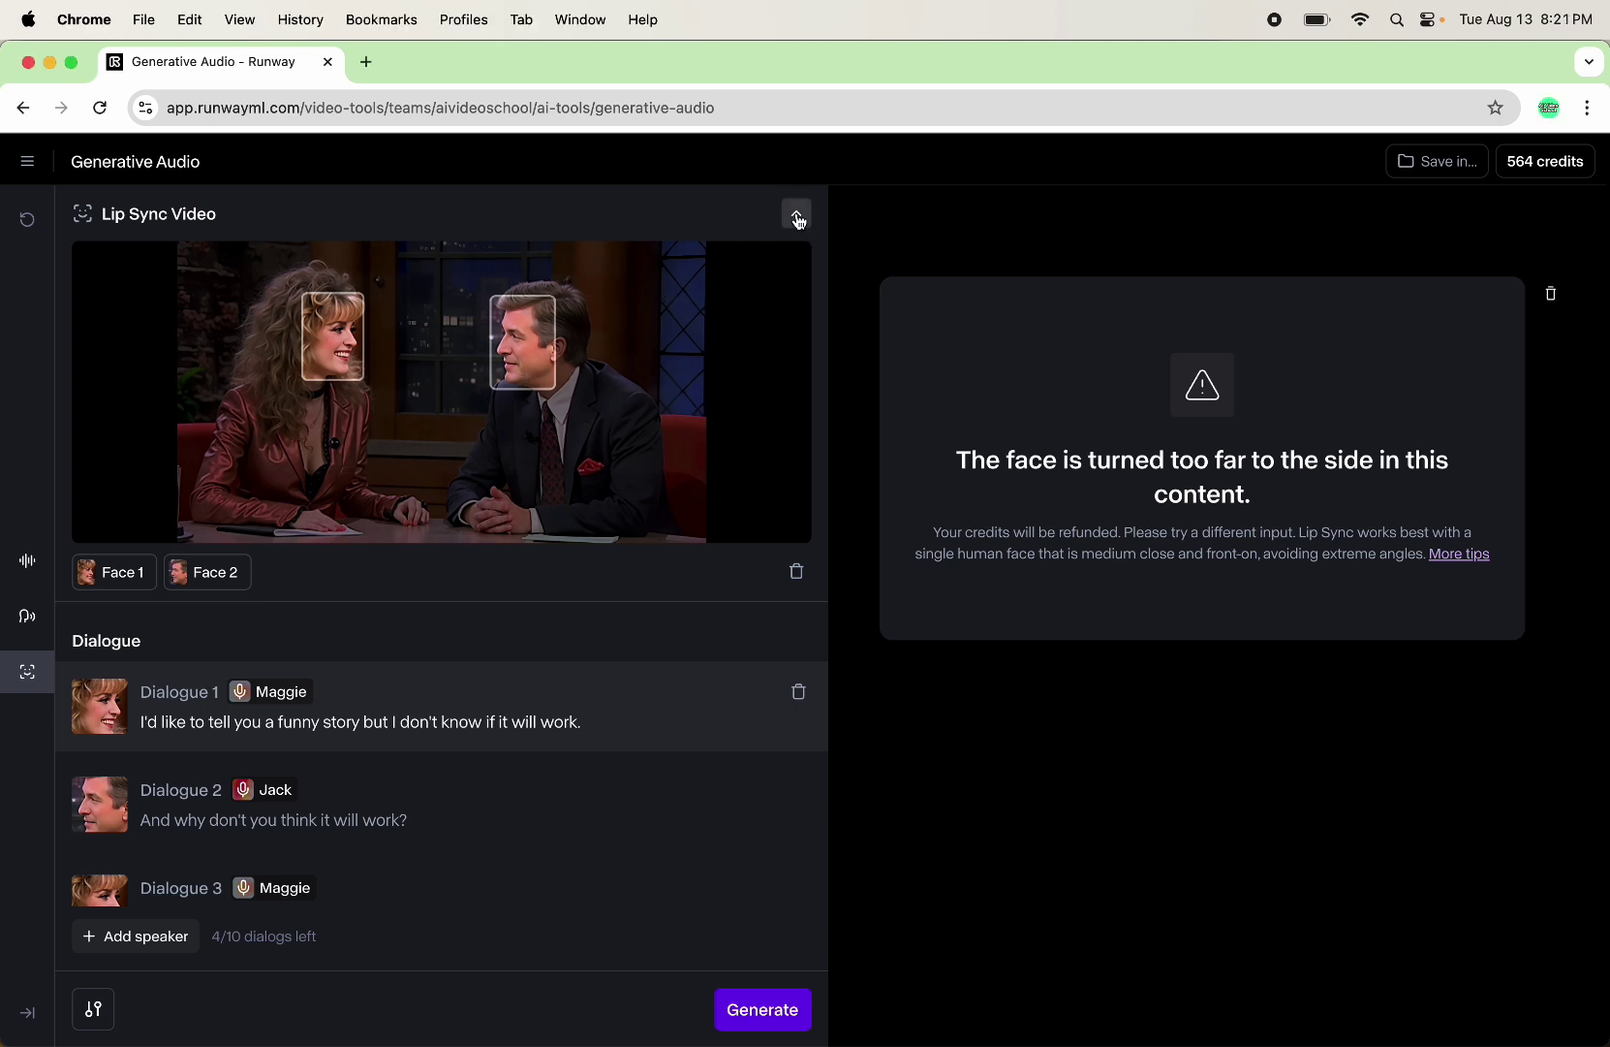
{"action": "left_click", "coordinate": [797, 215]}
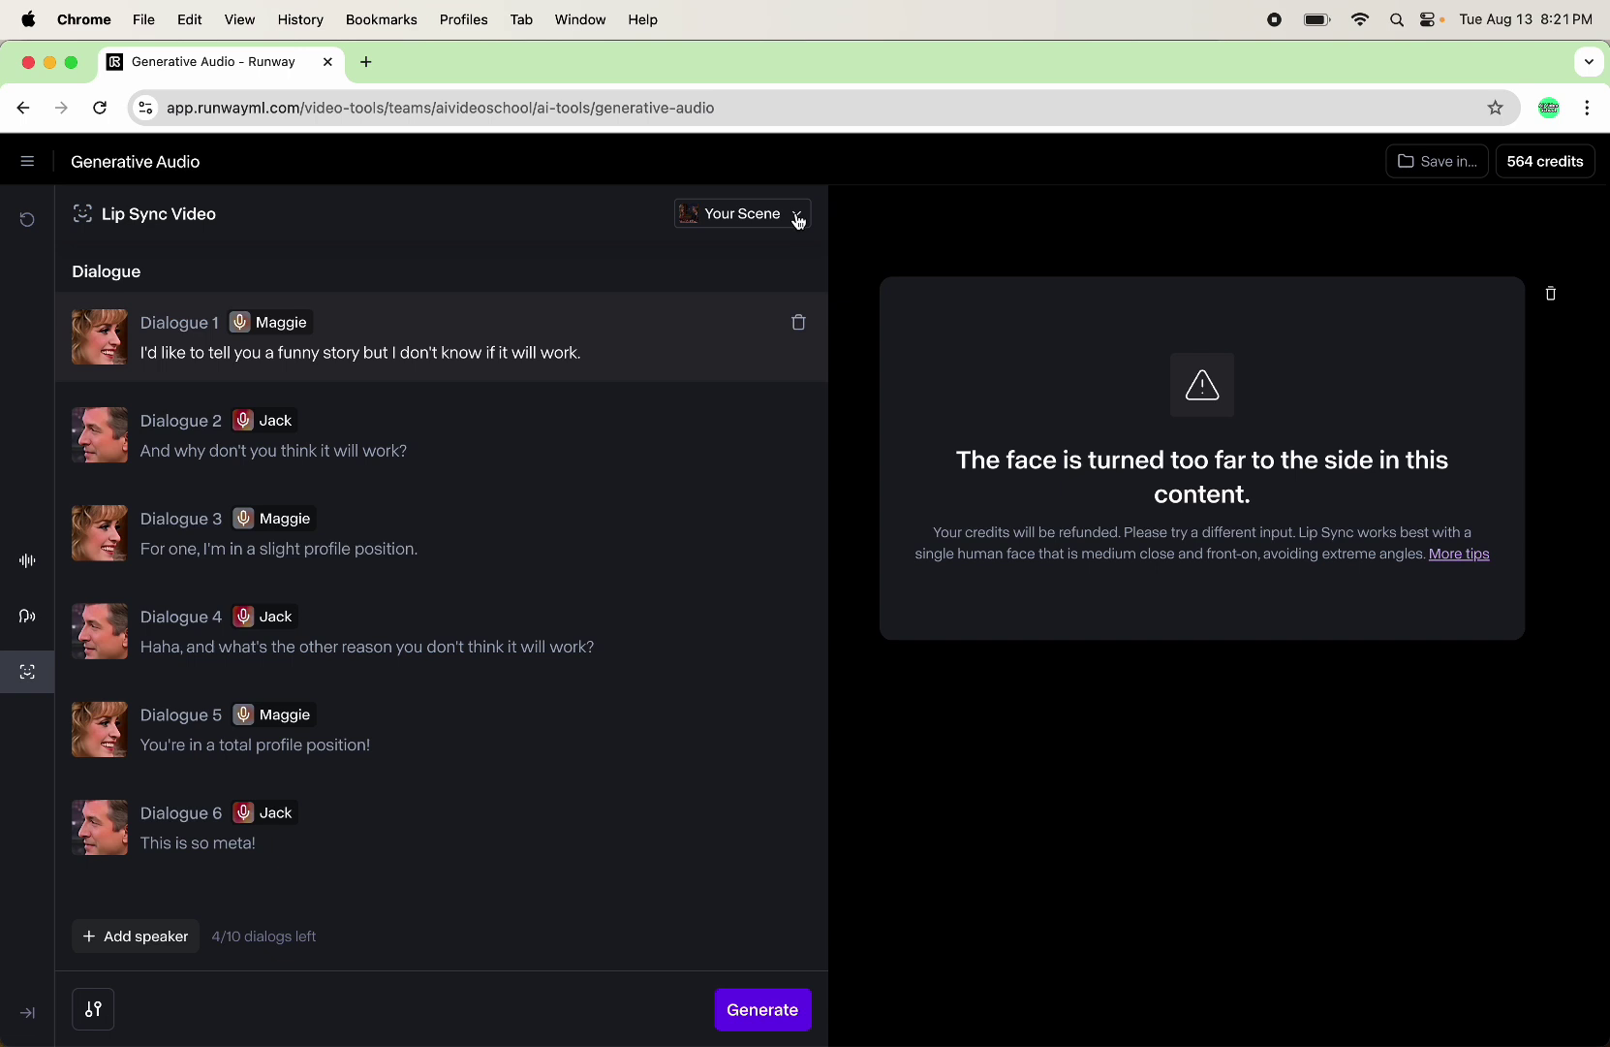
{"action": "left_click", "coordinate": [794, 222]}
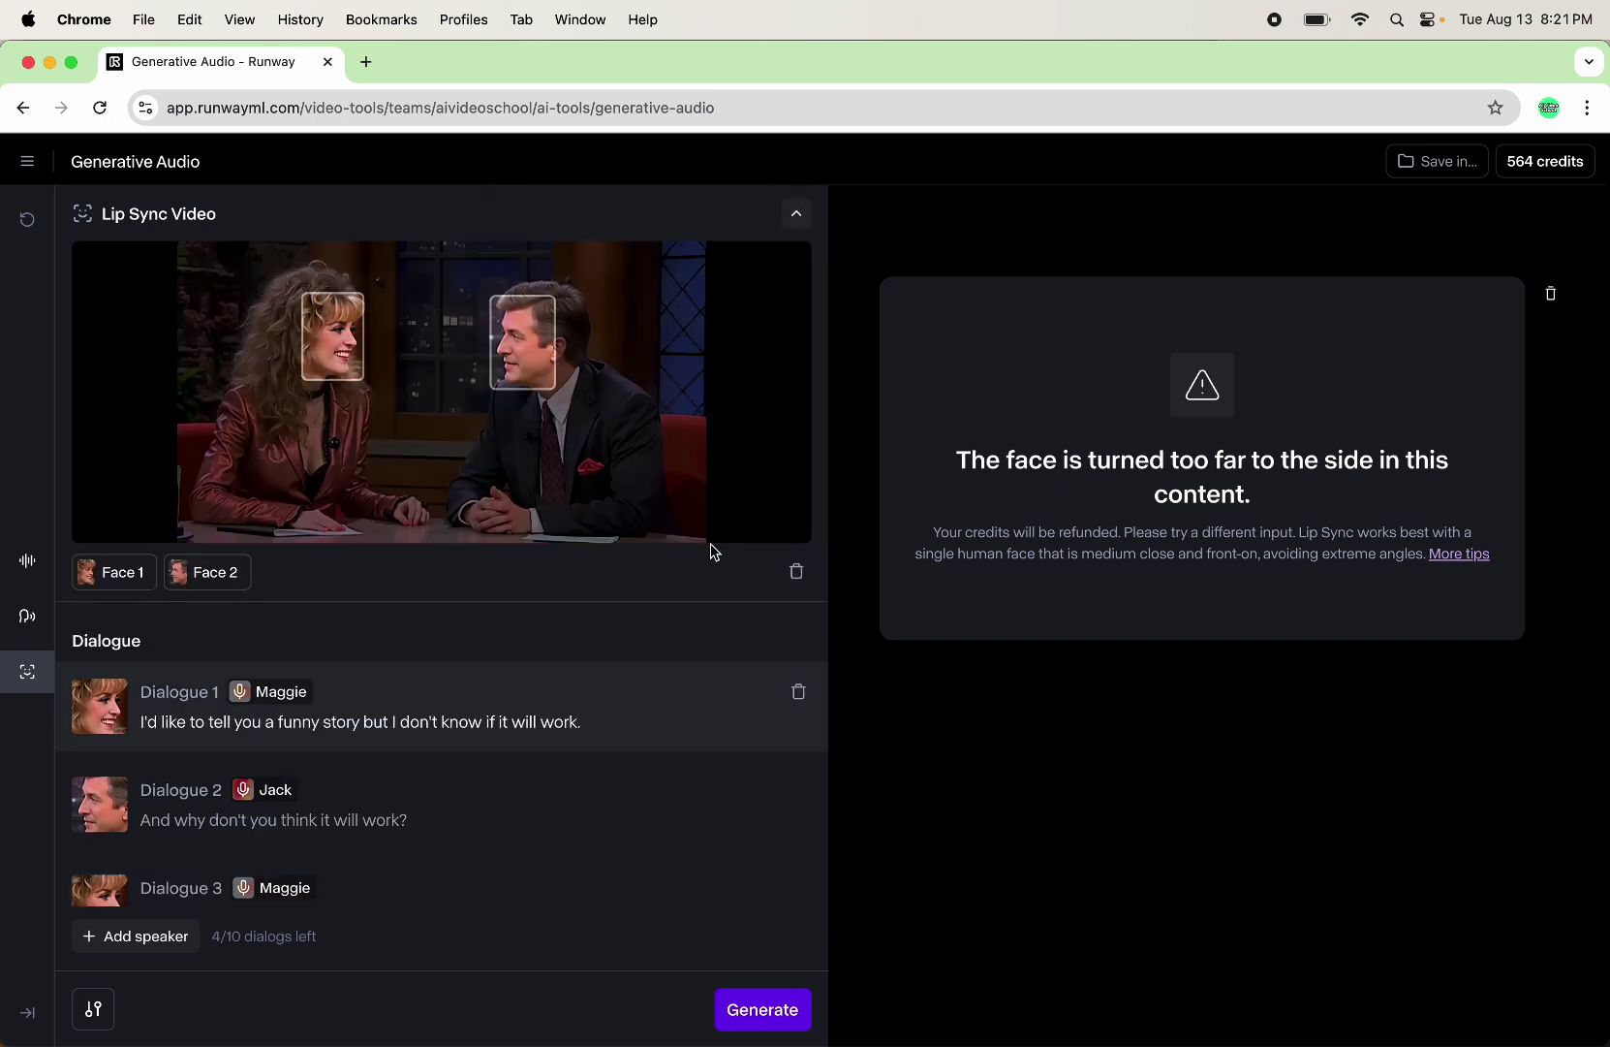
Step: Delete the side-profile talk-show image and upload the late-night TV image with two front-facing characters instead
{"action": "left_click", "coordinate": [798, 575]}
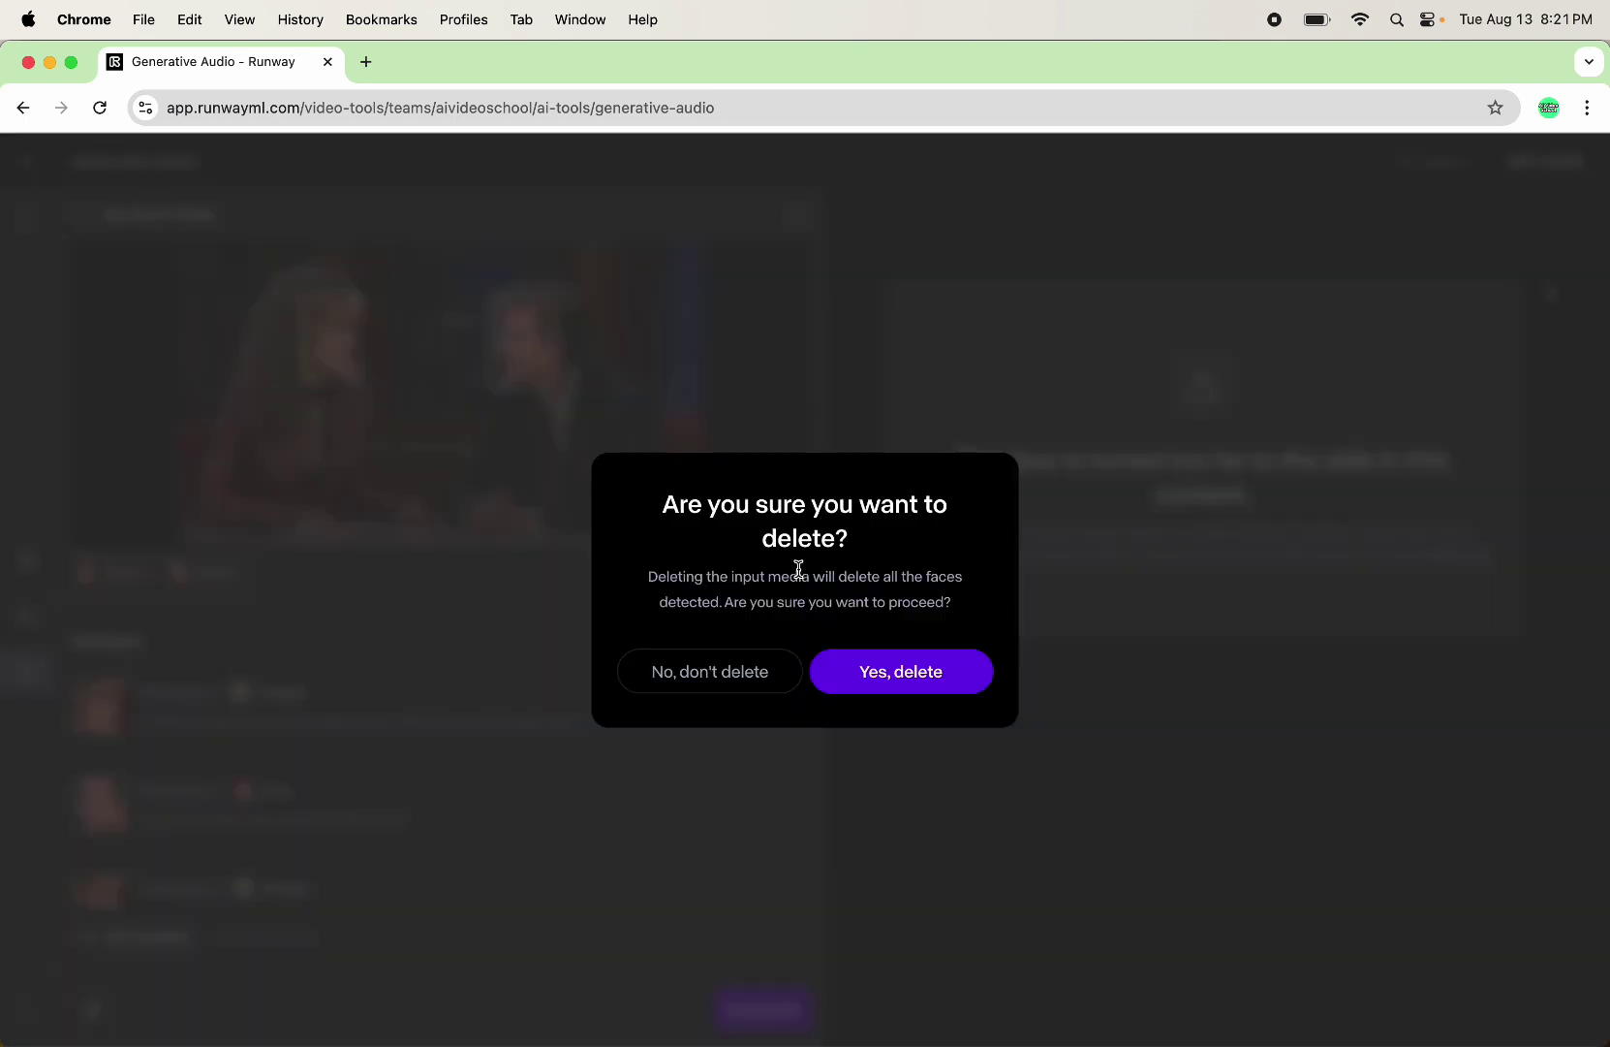
{"action": "left_click", "coordinate": [878, 674]}
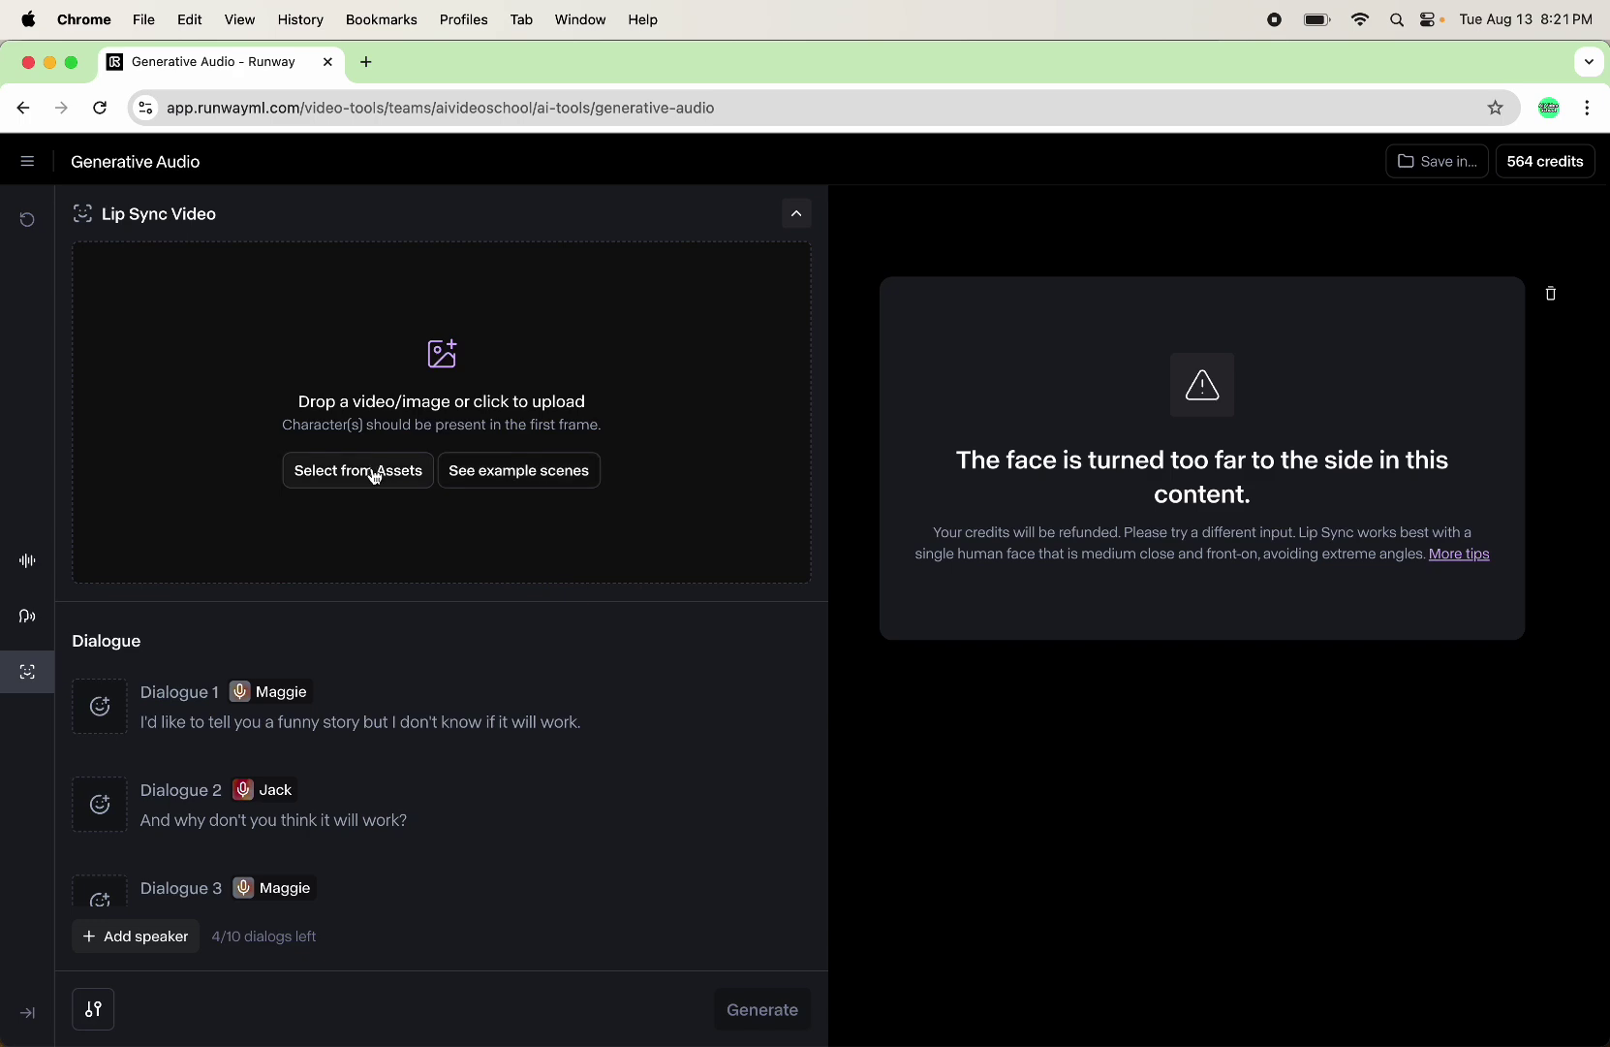
{"action": "left_click", "coordinate": [451, 359]}
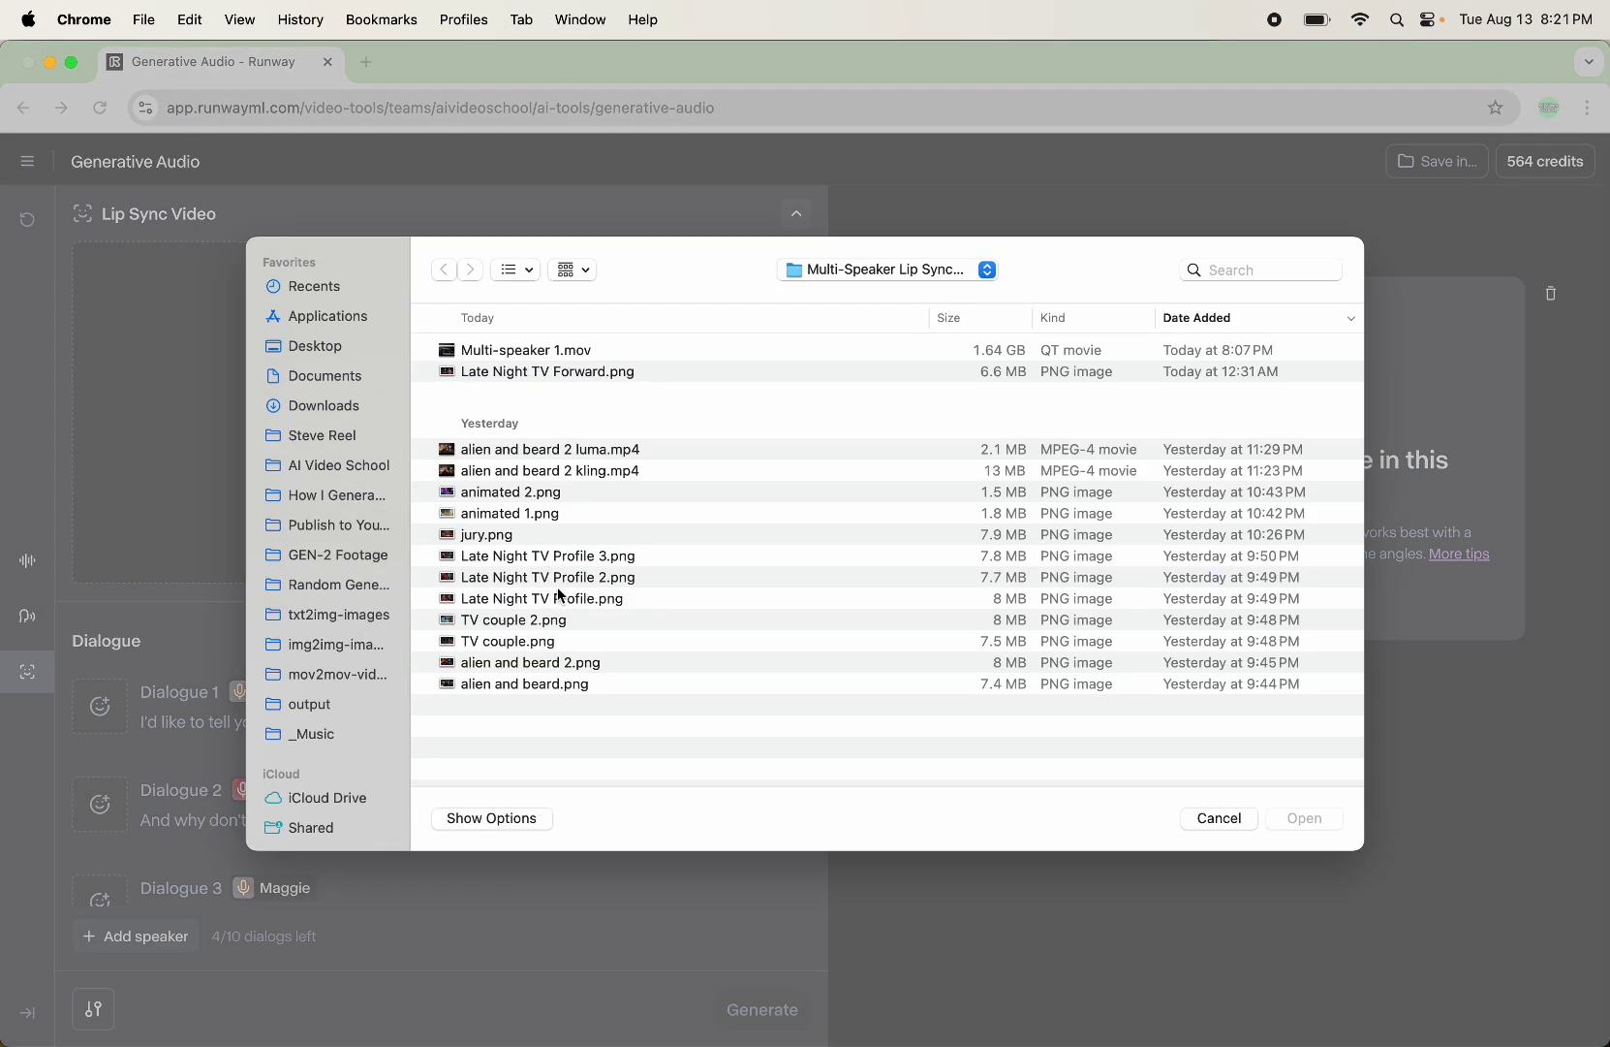
{"action": "left_click", "coordinate": [559, 578]}
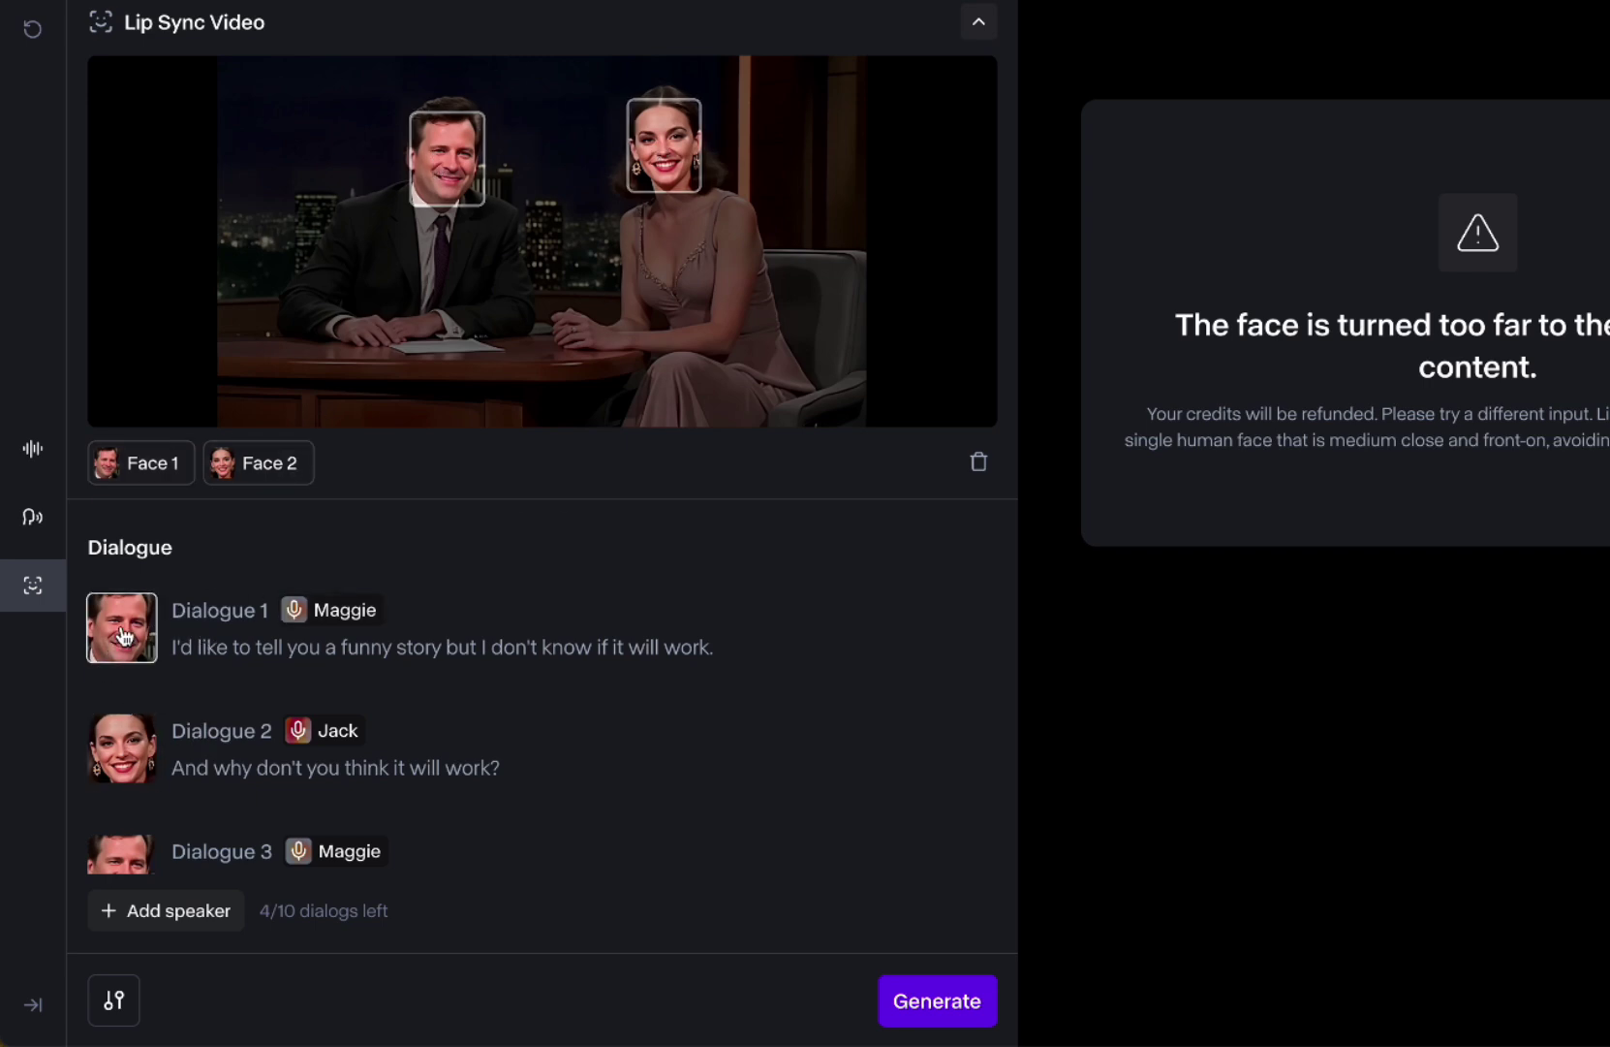
Step: Assign the Character 2 face to Dialogue 1 and the Character 1 face to Dialogue 2
{"action": "scroll", "coordinate": [121, 630], "scroll_direction": "down", "scroll_amount": 1}
{"action": "left_click", "coordinate": [113, 593]}
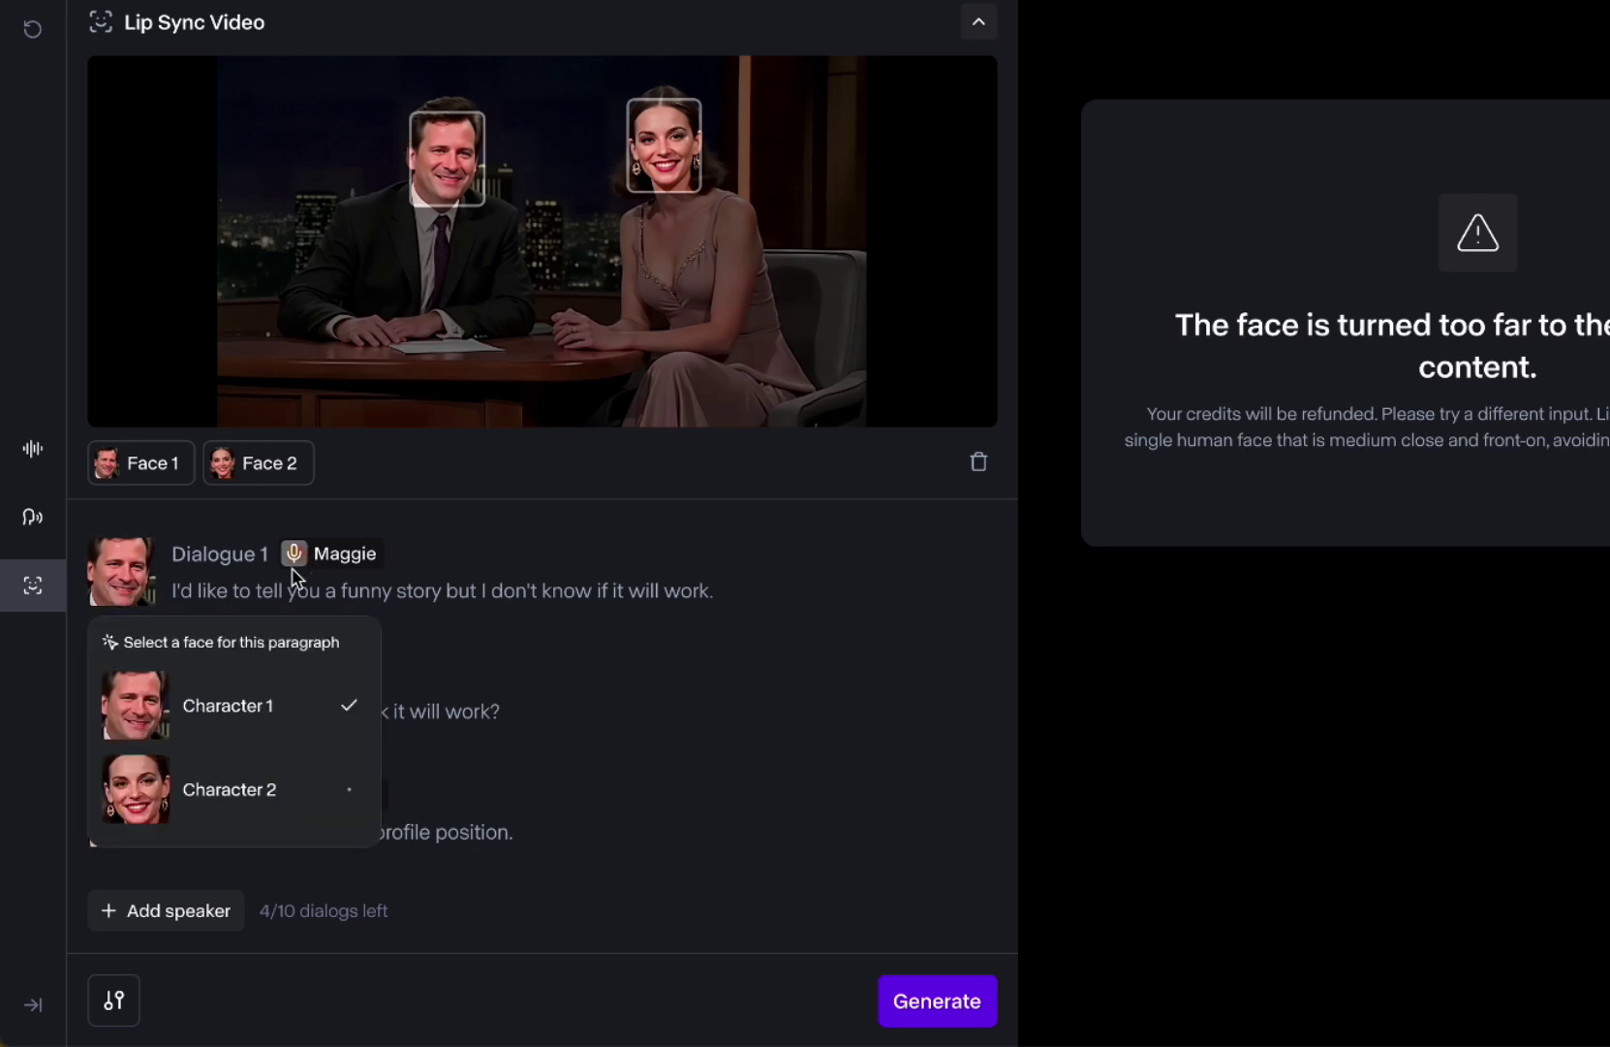
{"action": "left_click", "coordinate": [158, 789]}
{"action": "left_click", "coordinate": [136, 707]}
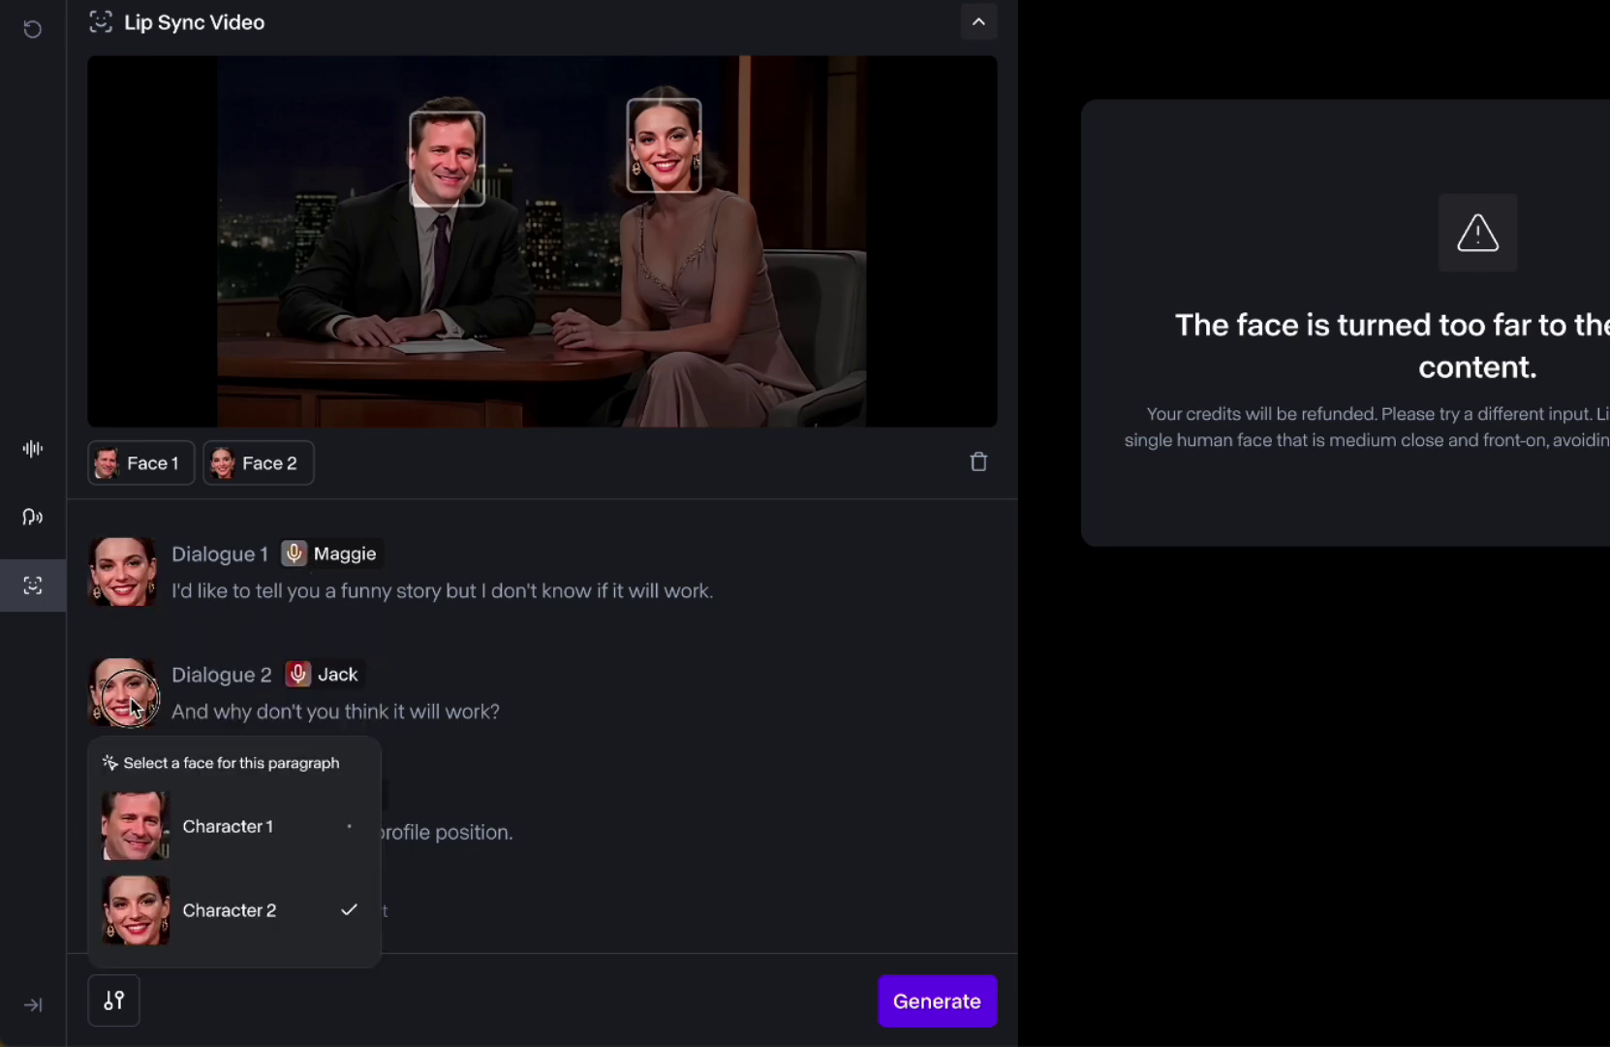
{"action": "left_click", "coordinate": [147, 916]}
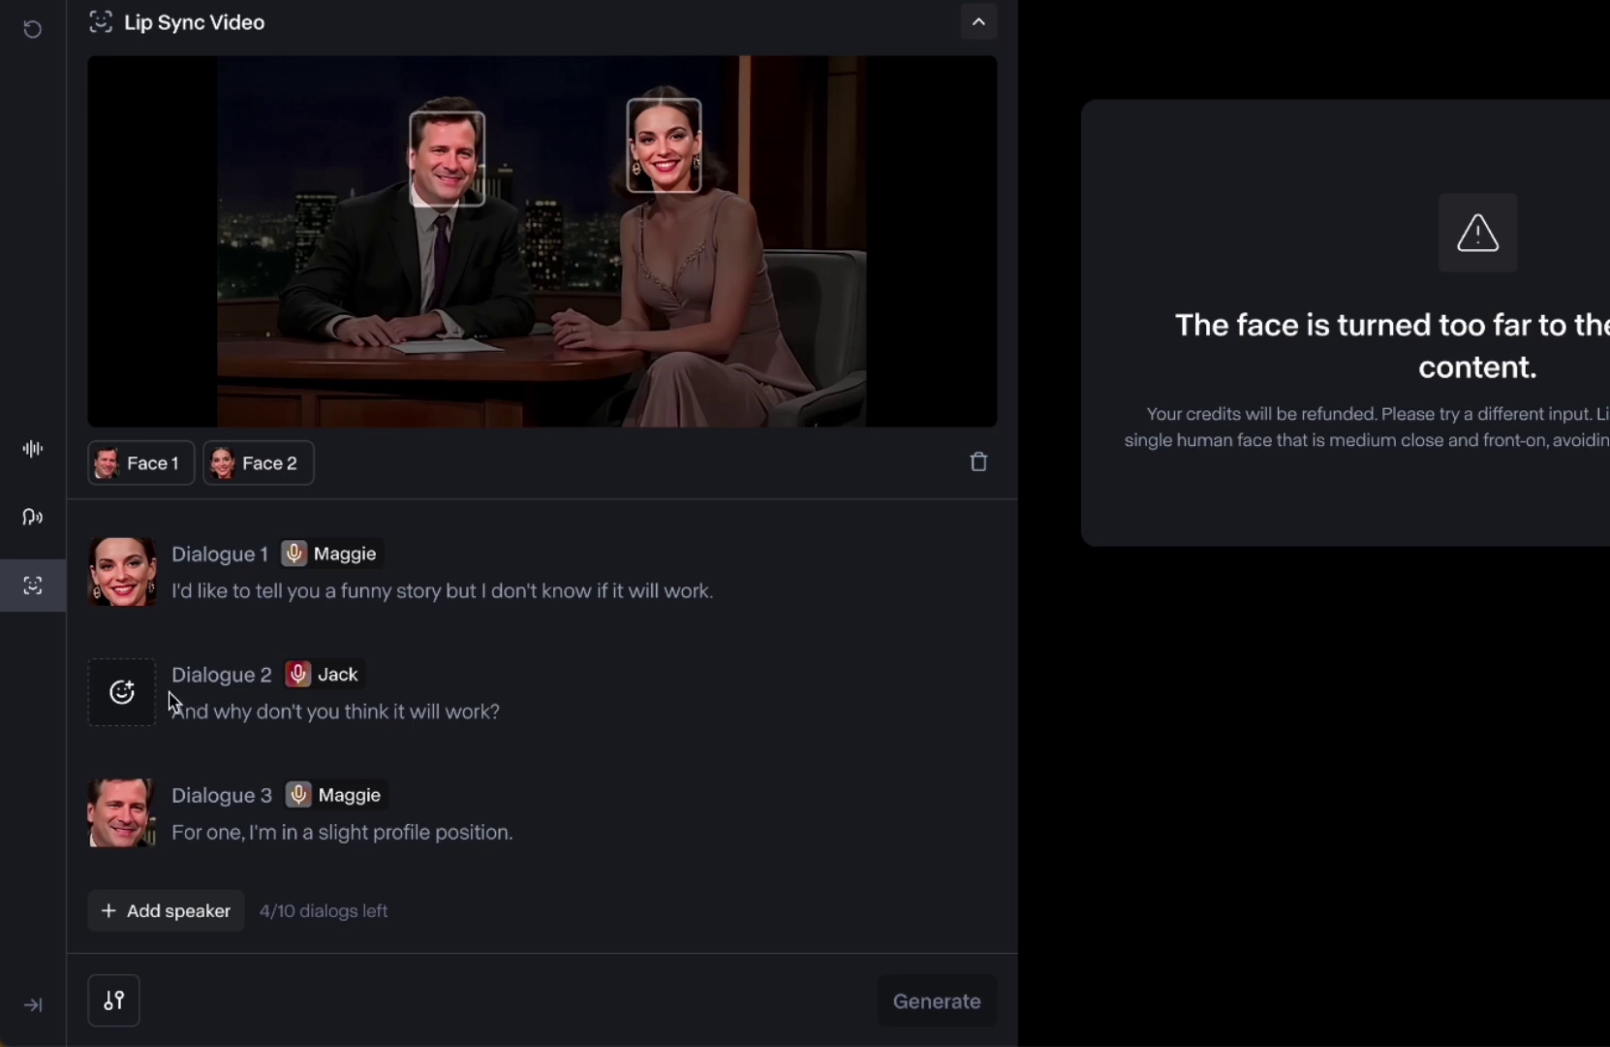
{"action": "left_click", "coordinate": [140, 692]}
{"action": "left_click", "coordinate": [145, 826]}
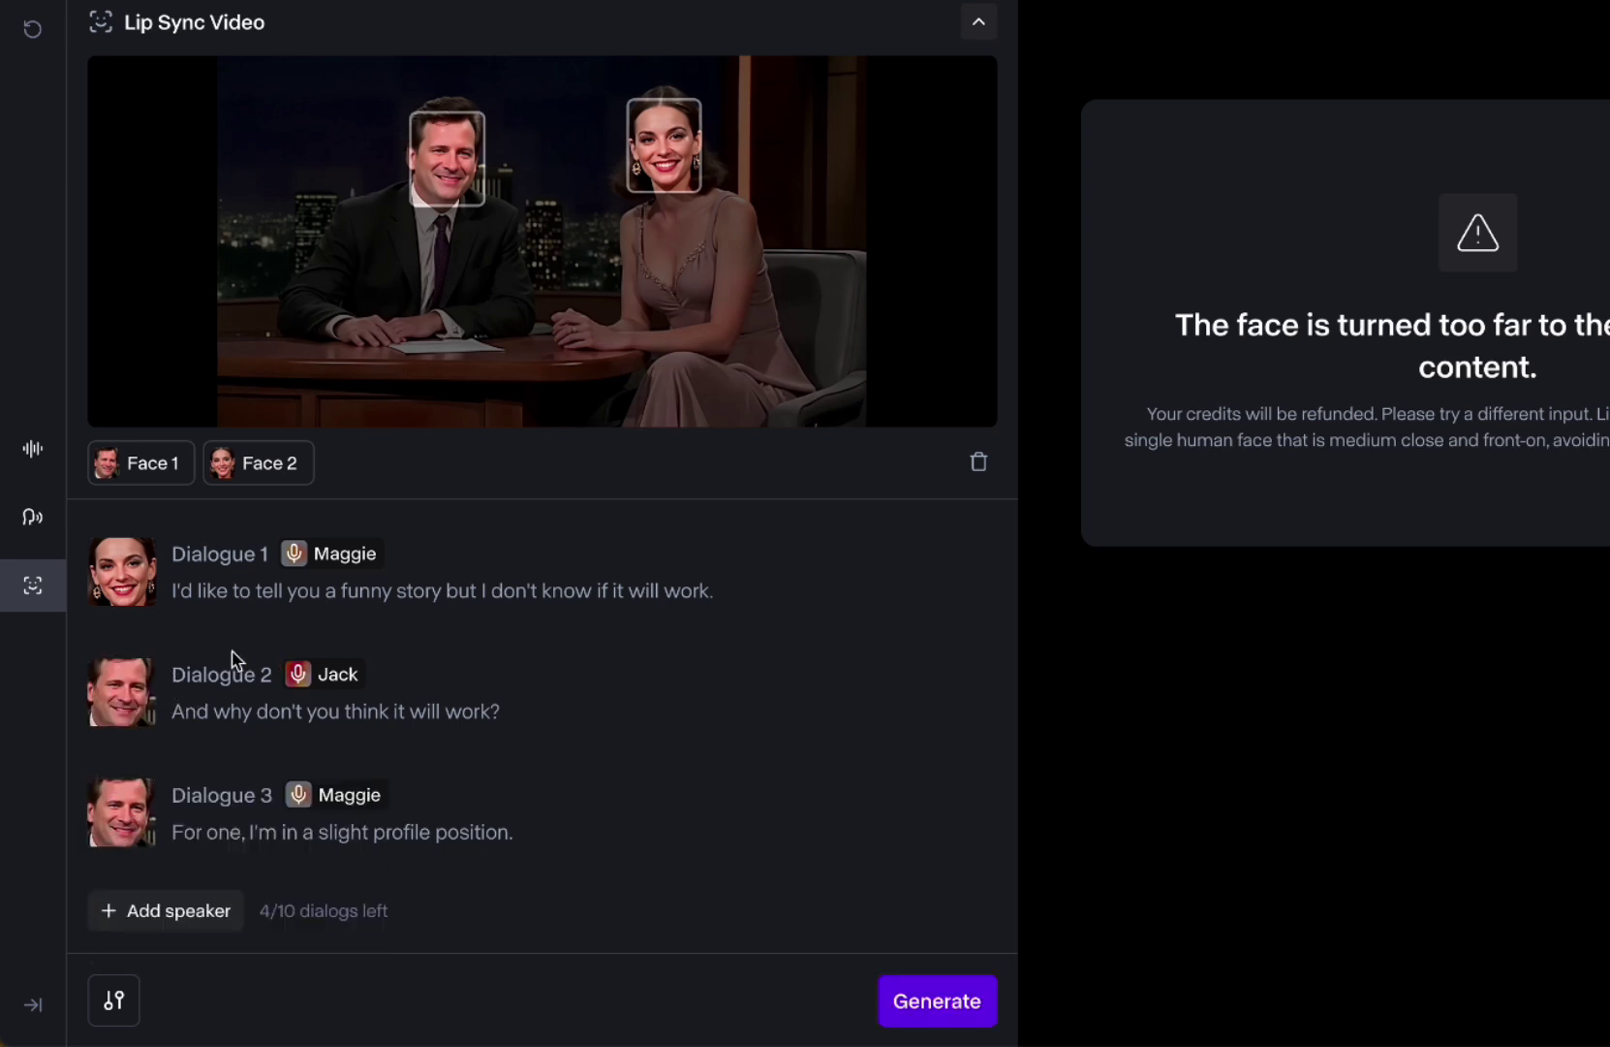
Step: Assign Character 2 to Dialogue 3 and Character 1 to Dialogue 4, and generate the talk-show lip sync video
{"action": "scroll", "coordinate": [118, 675], "scroll_direction": "down", "scroll_amount": 1}
{"action": "left_click", "coordinate": [121, 722]}
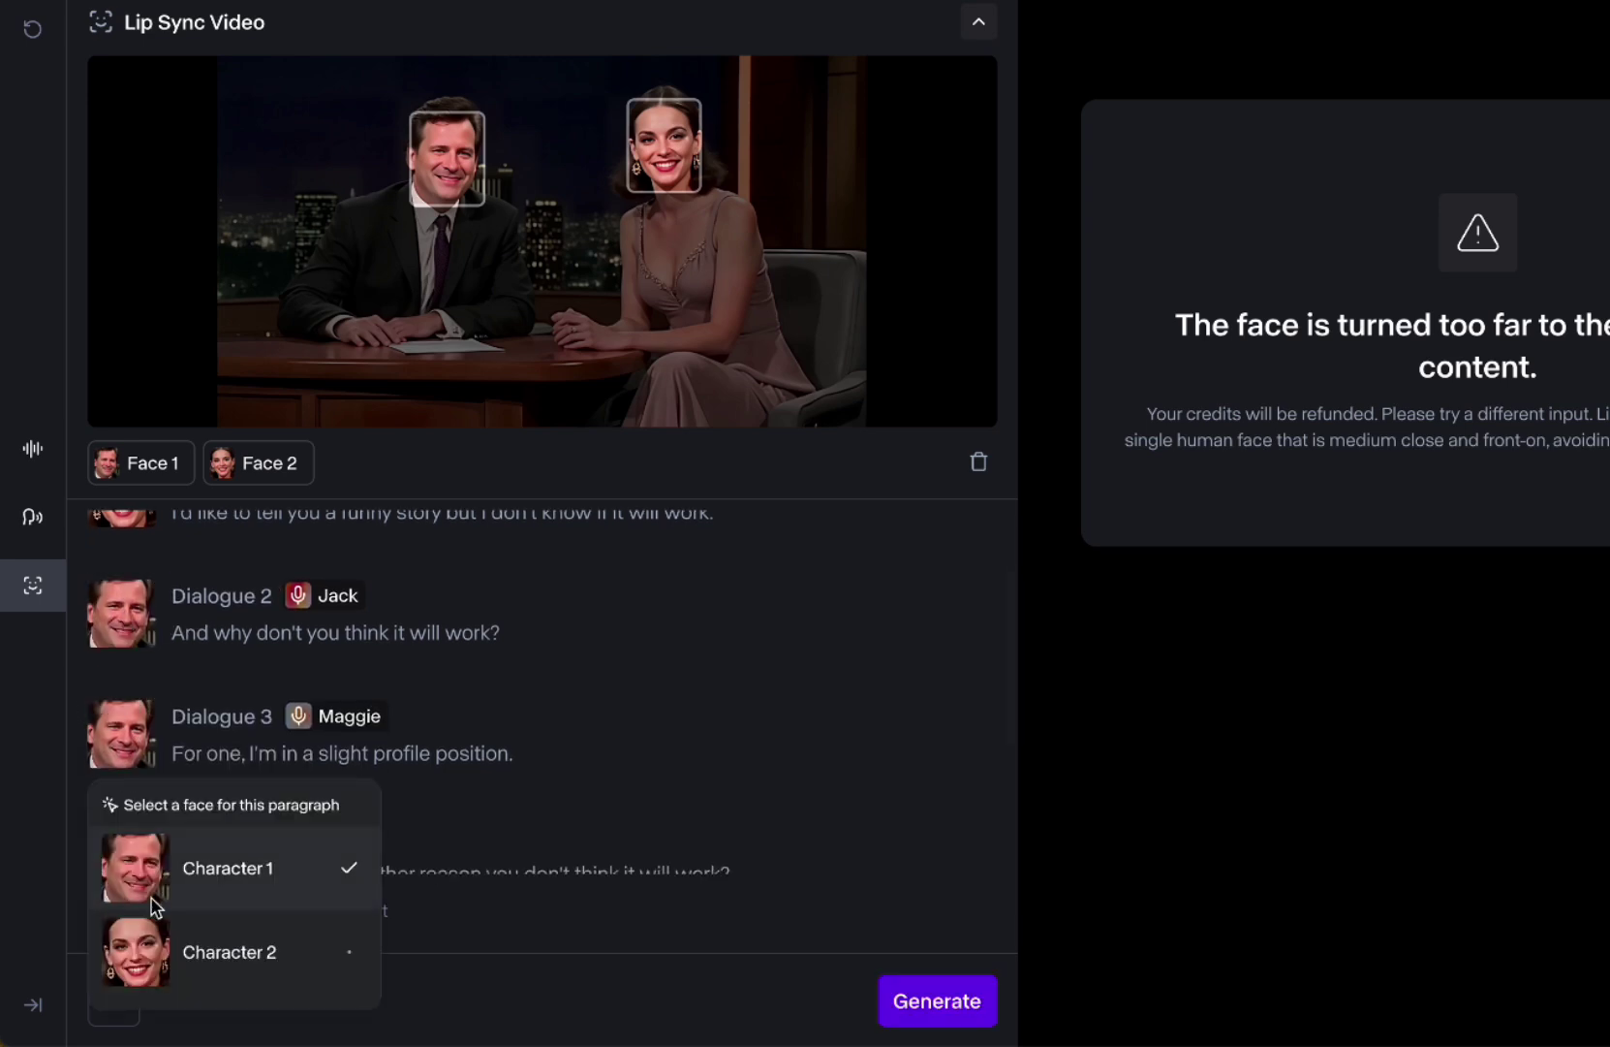
{"action": "left_click", "coordinate": [146, 952]}
{"action": "scroll", "coordinate": [158, 770], "scroll_direction": "down", "scroll_amount": 1}
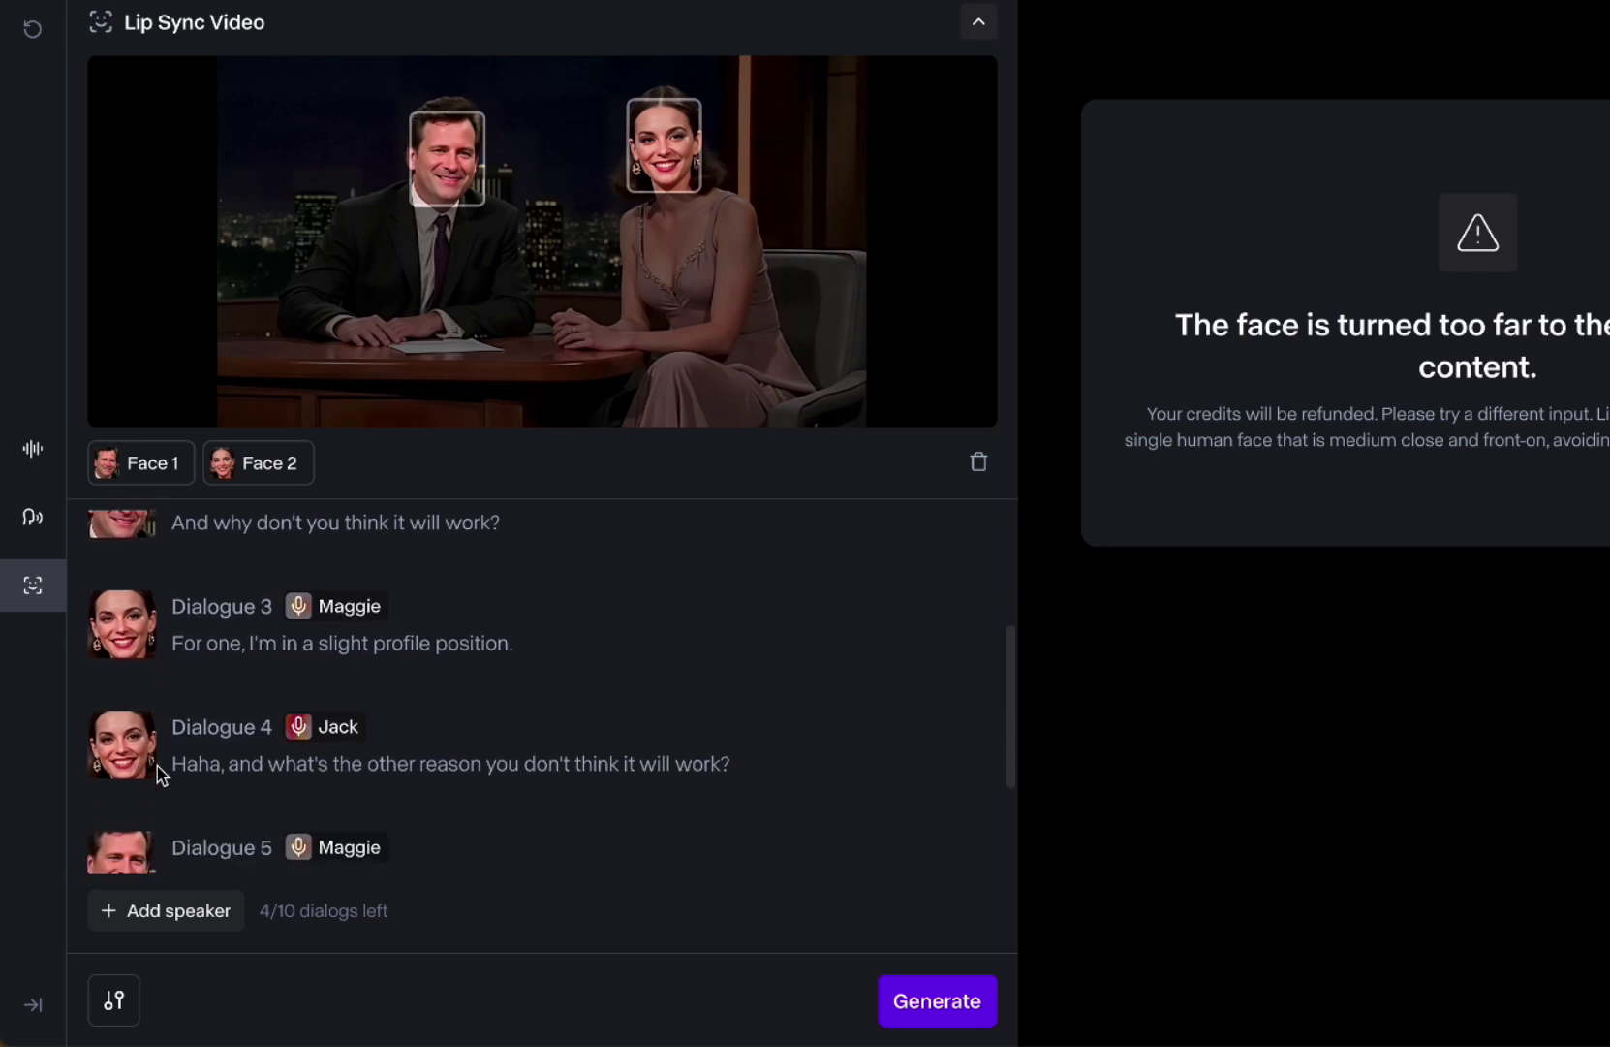
{"action": "left_click", "coordinate": [153, 764]}
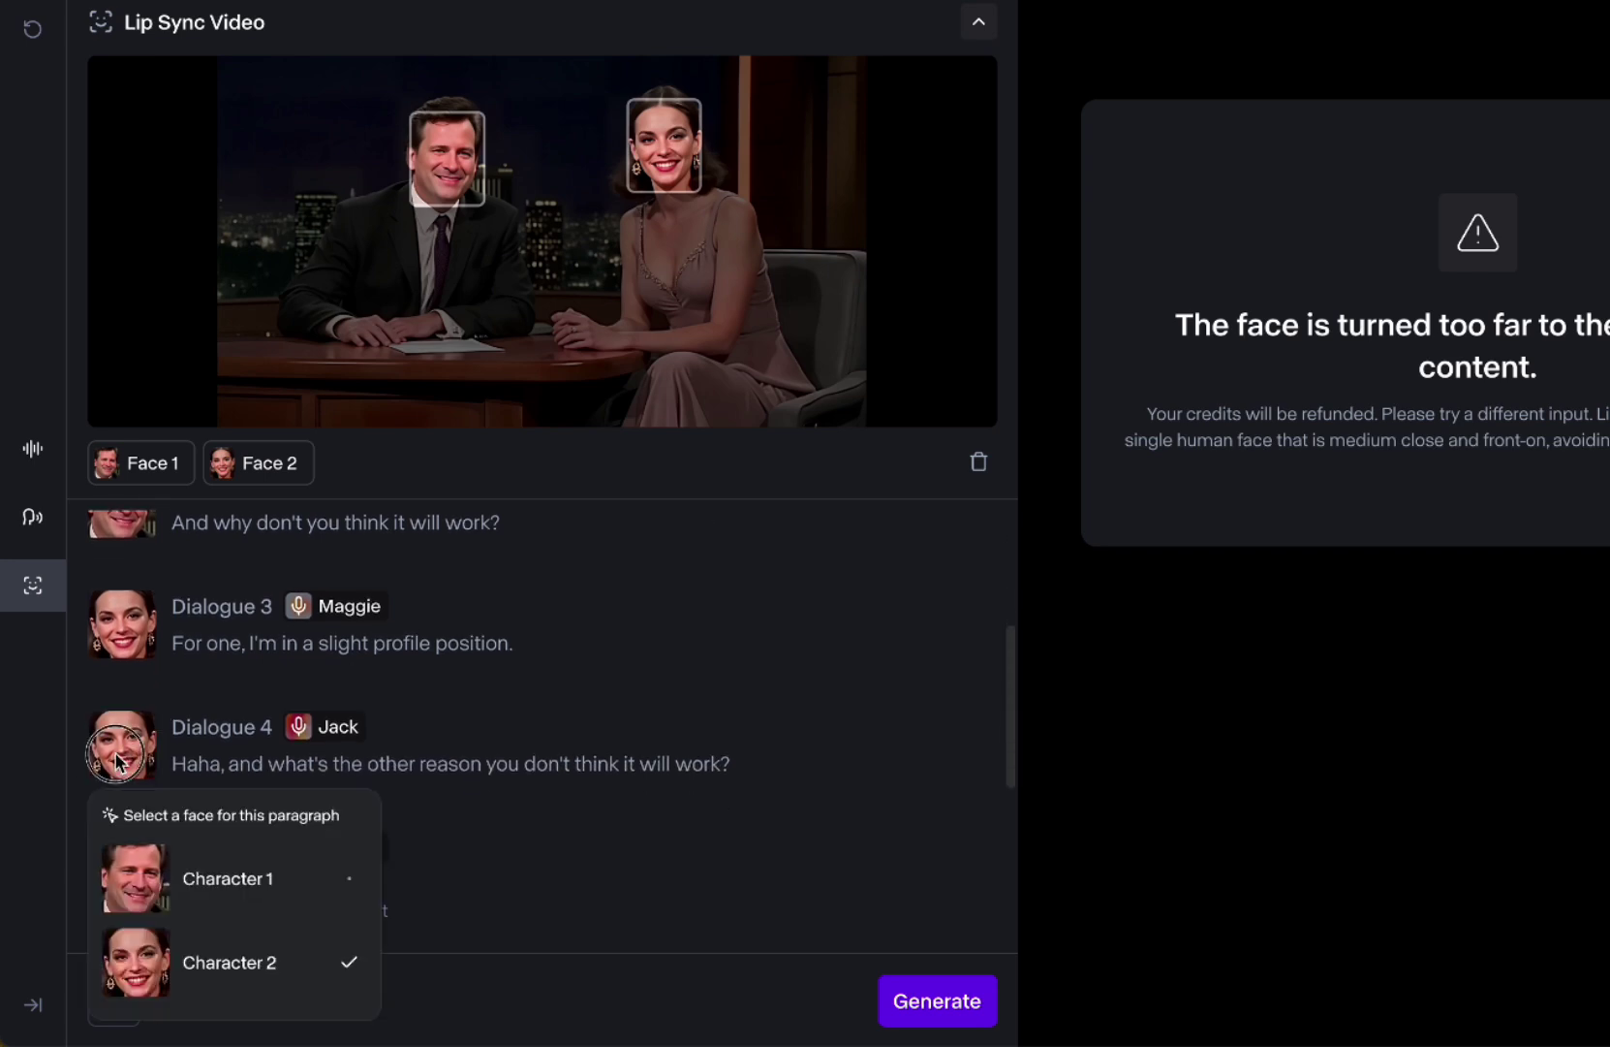
{"action": "left_click", "coordinate": [140, 874]}
{"action": "scroll", "coordinate": [193, 706], "scroll_direction": "down", "scroll_amount": 1}
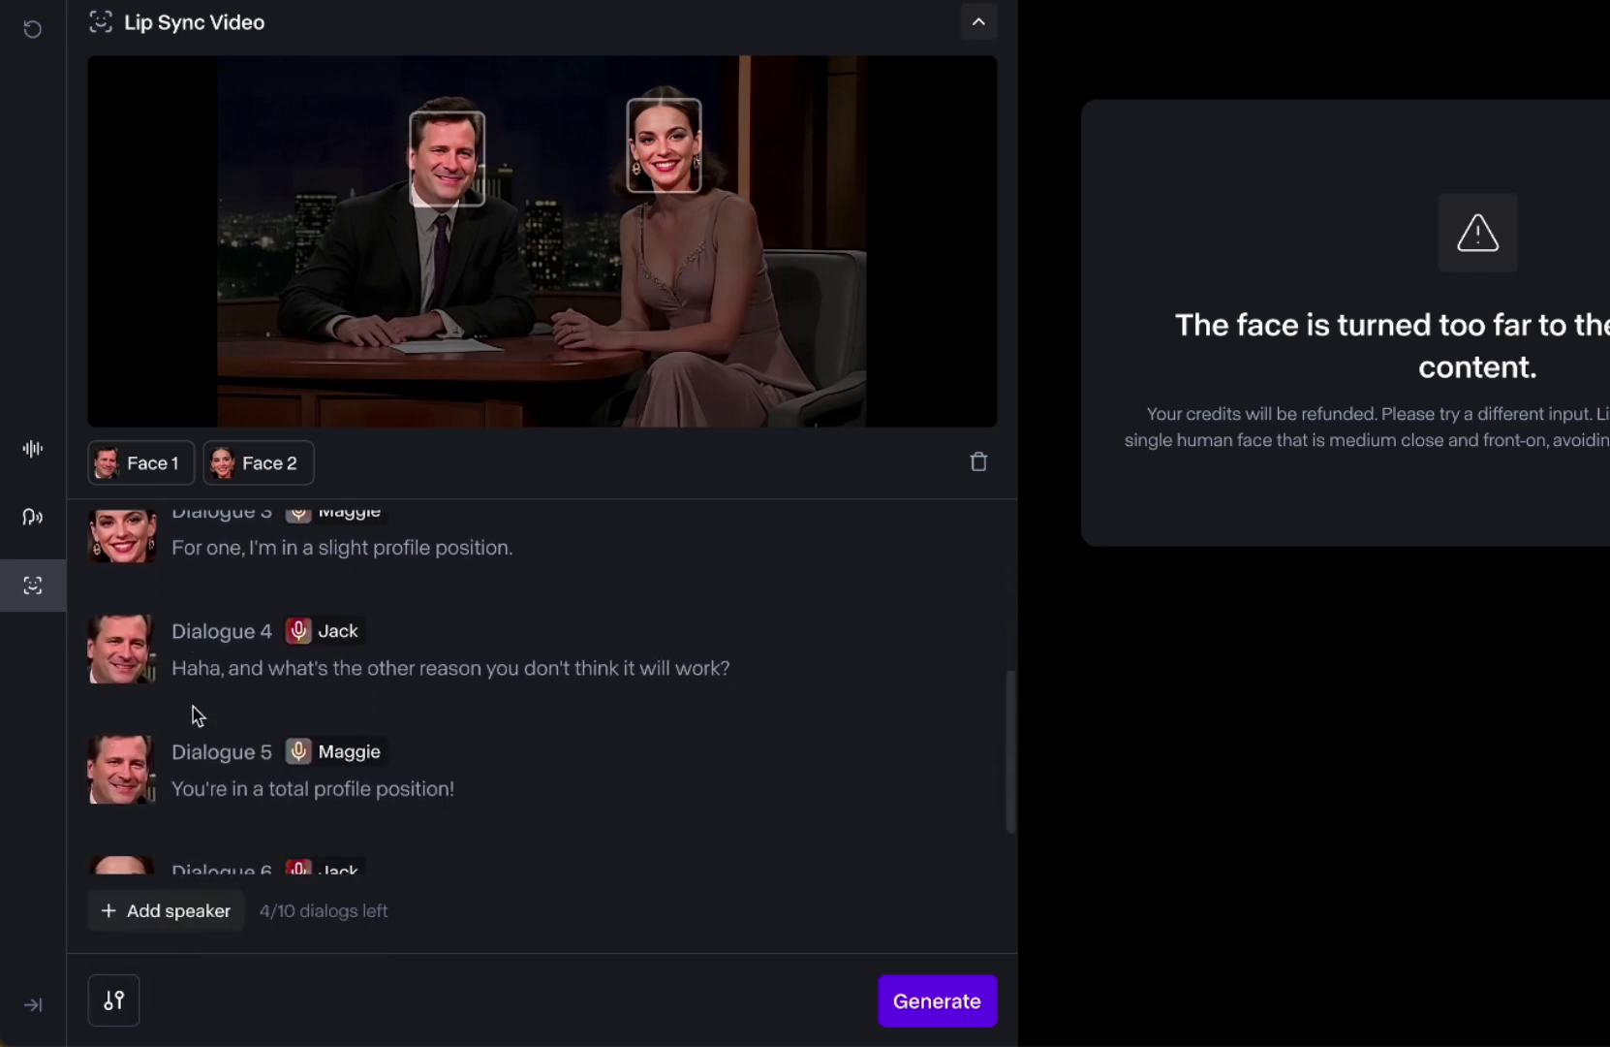
{"action": "scroll", "coordinate": [581, 776], "scroll_direction": "up", "scroll_amount": 5}
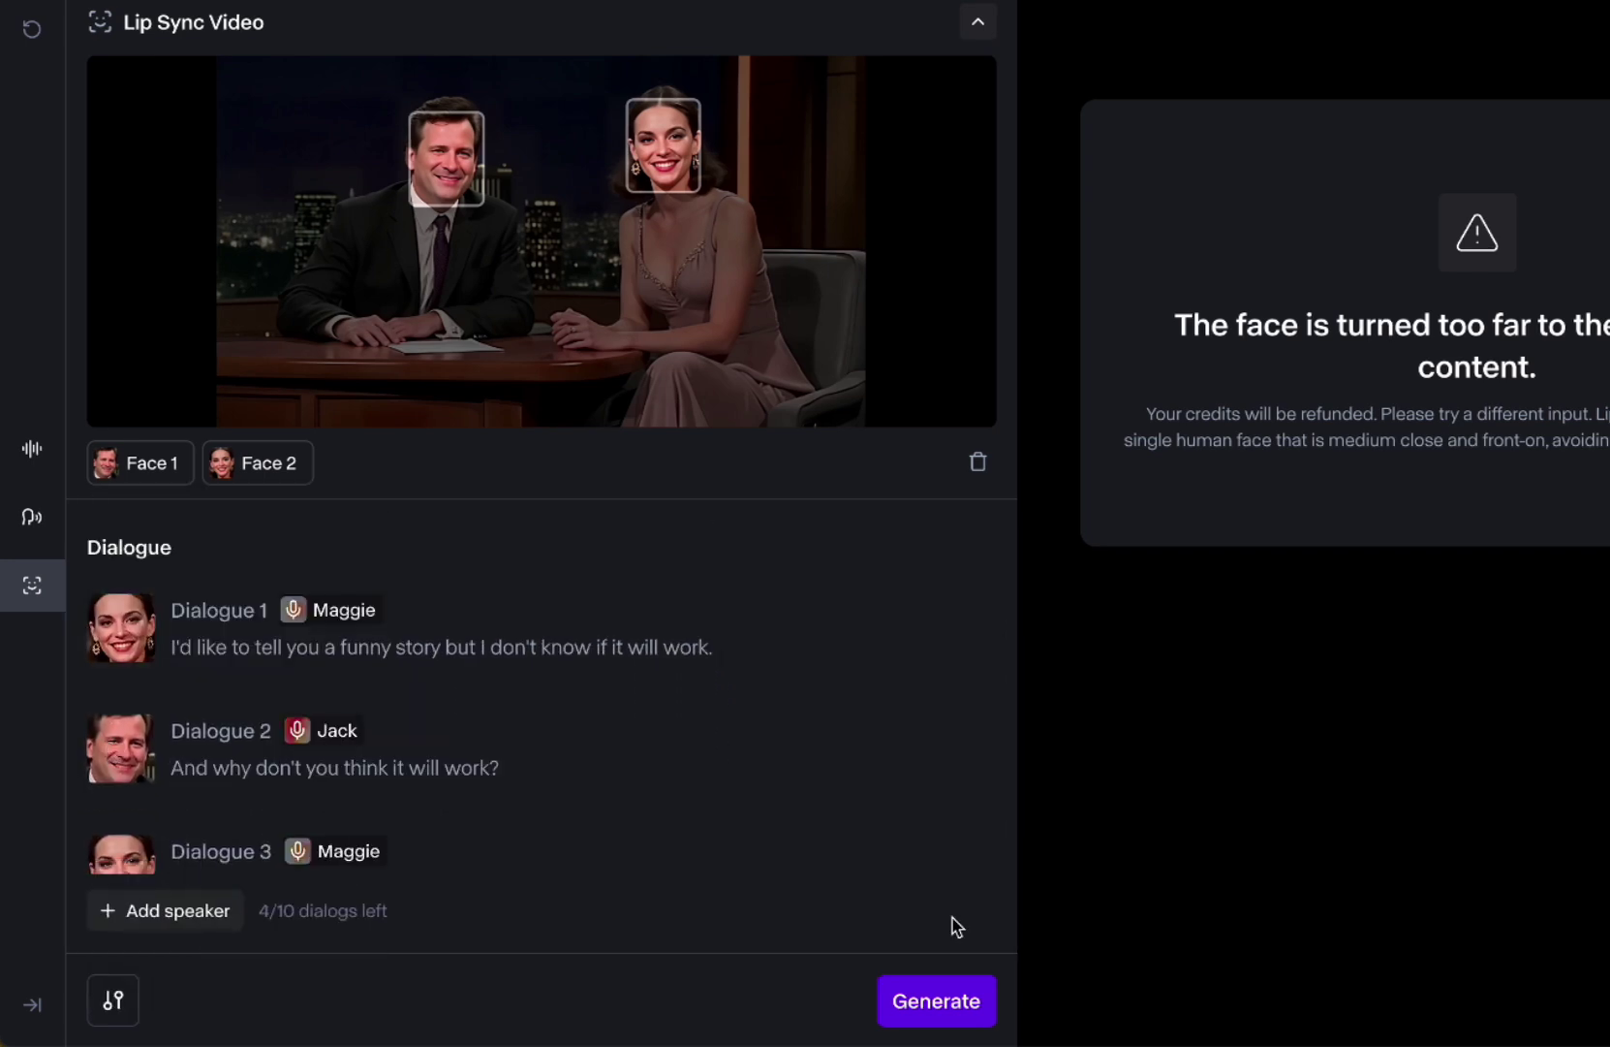
{"action": "left_click", "coordinate": [946, 1005]}
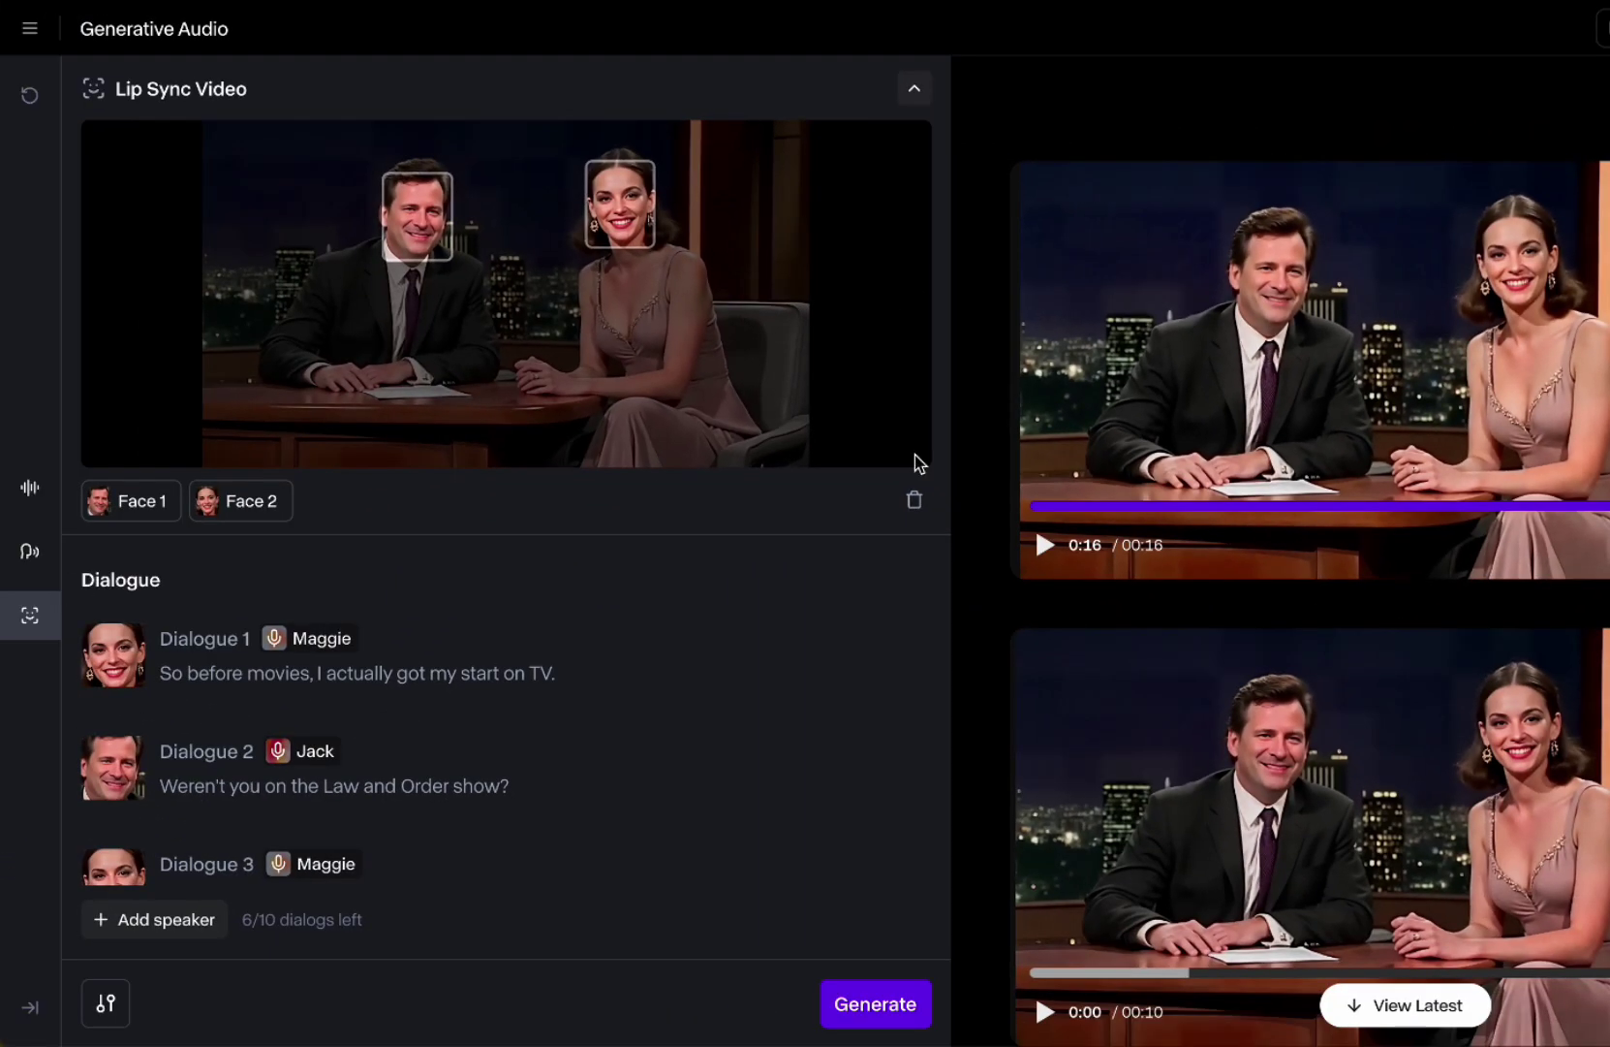
Step: Reset the lip sync setup and upload jury.png as the input scene
{"action": "left_click", "coordinate": [29, 101]}
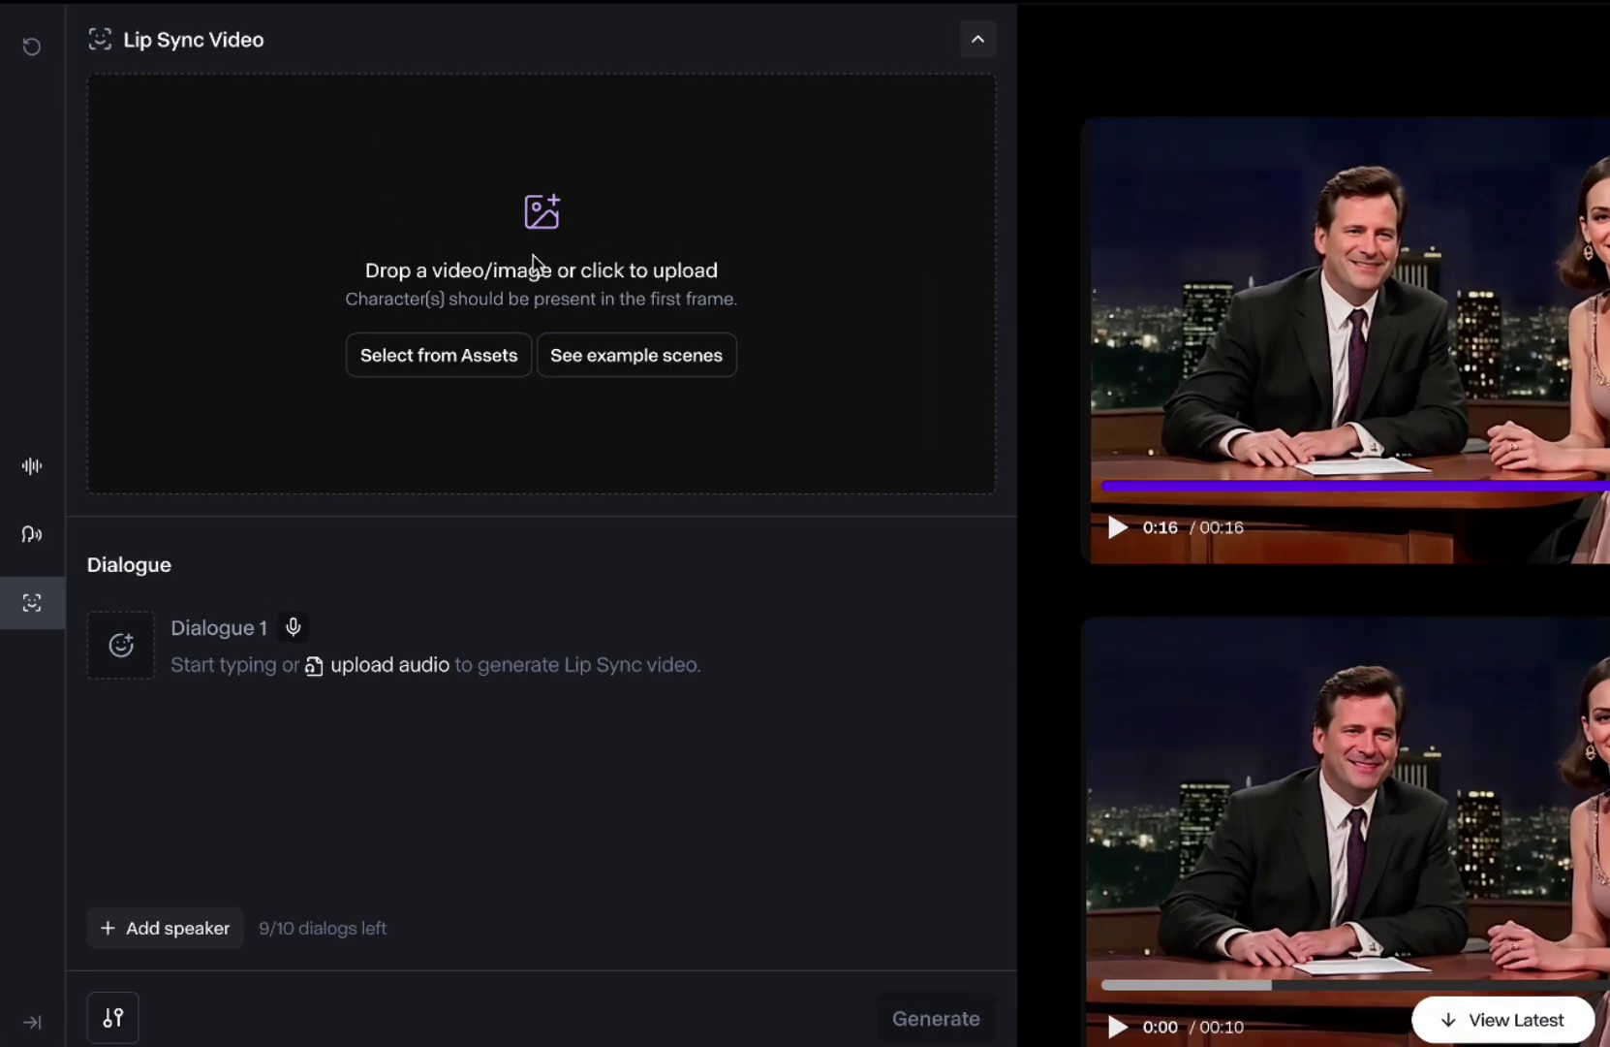
{"action": "left_click", "coordinate": [499, 295]}
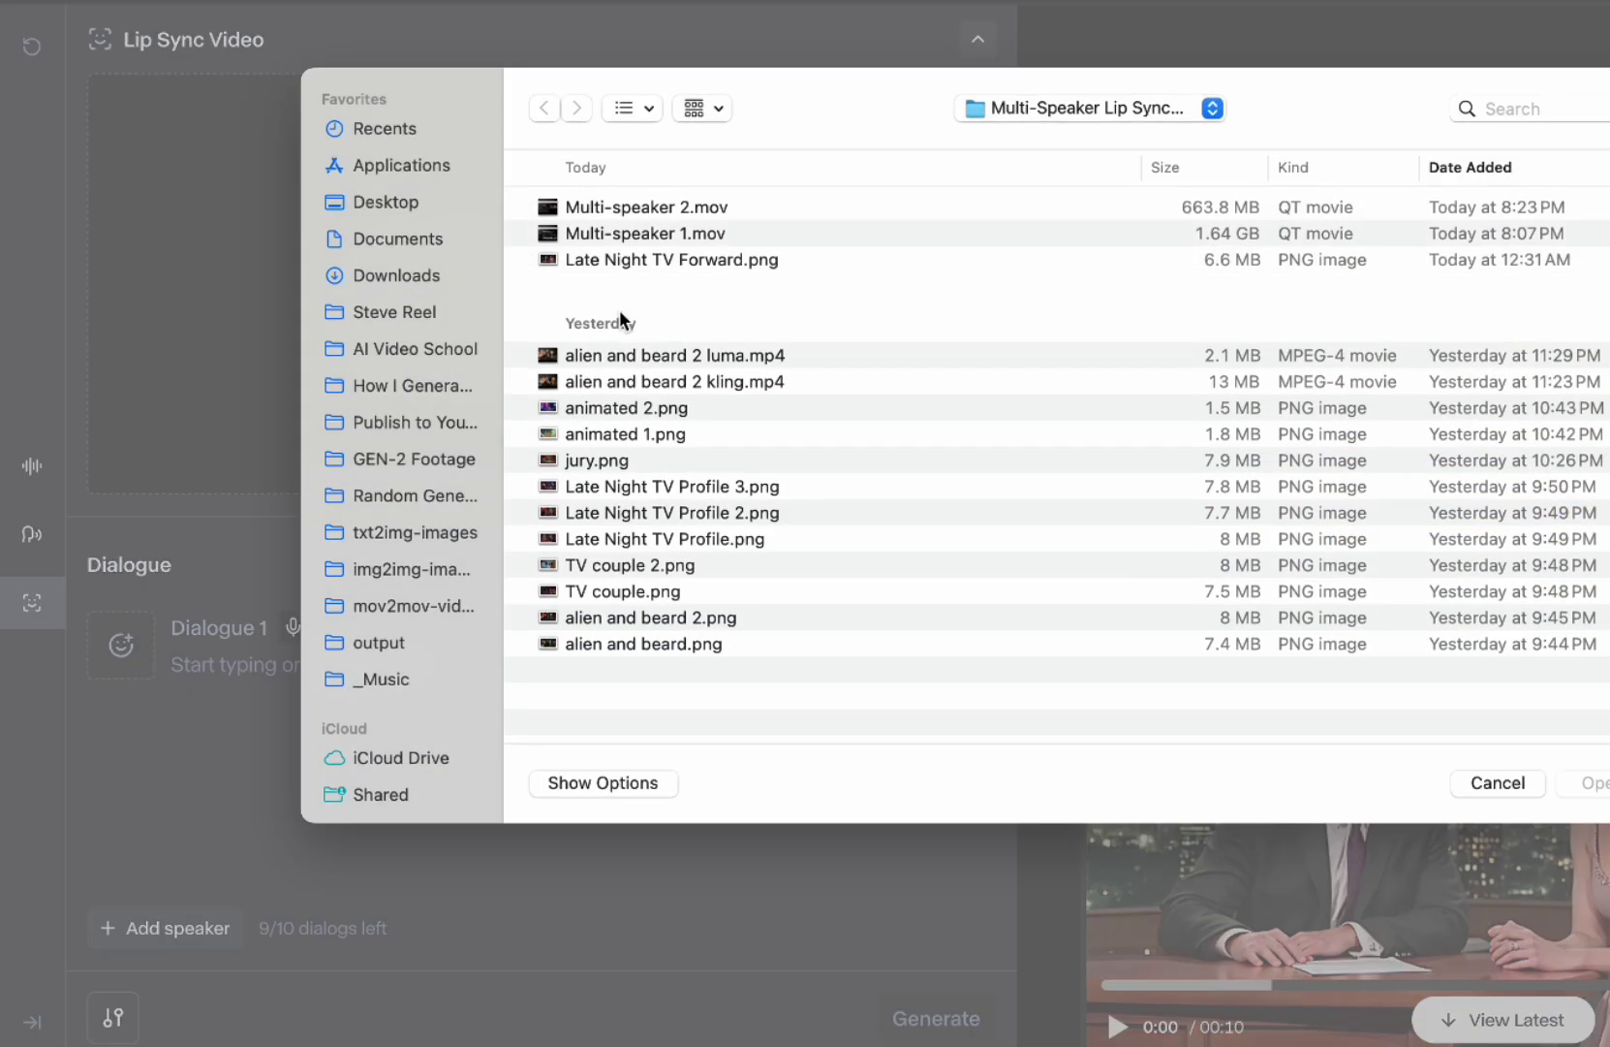
{"action": "double_click", "coordinate": [648, 454]}
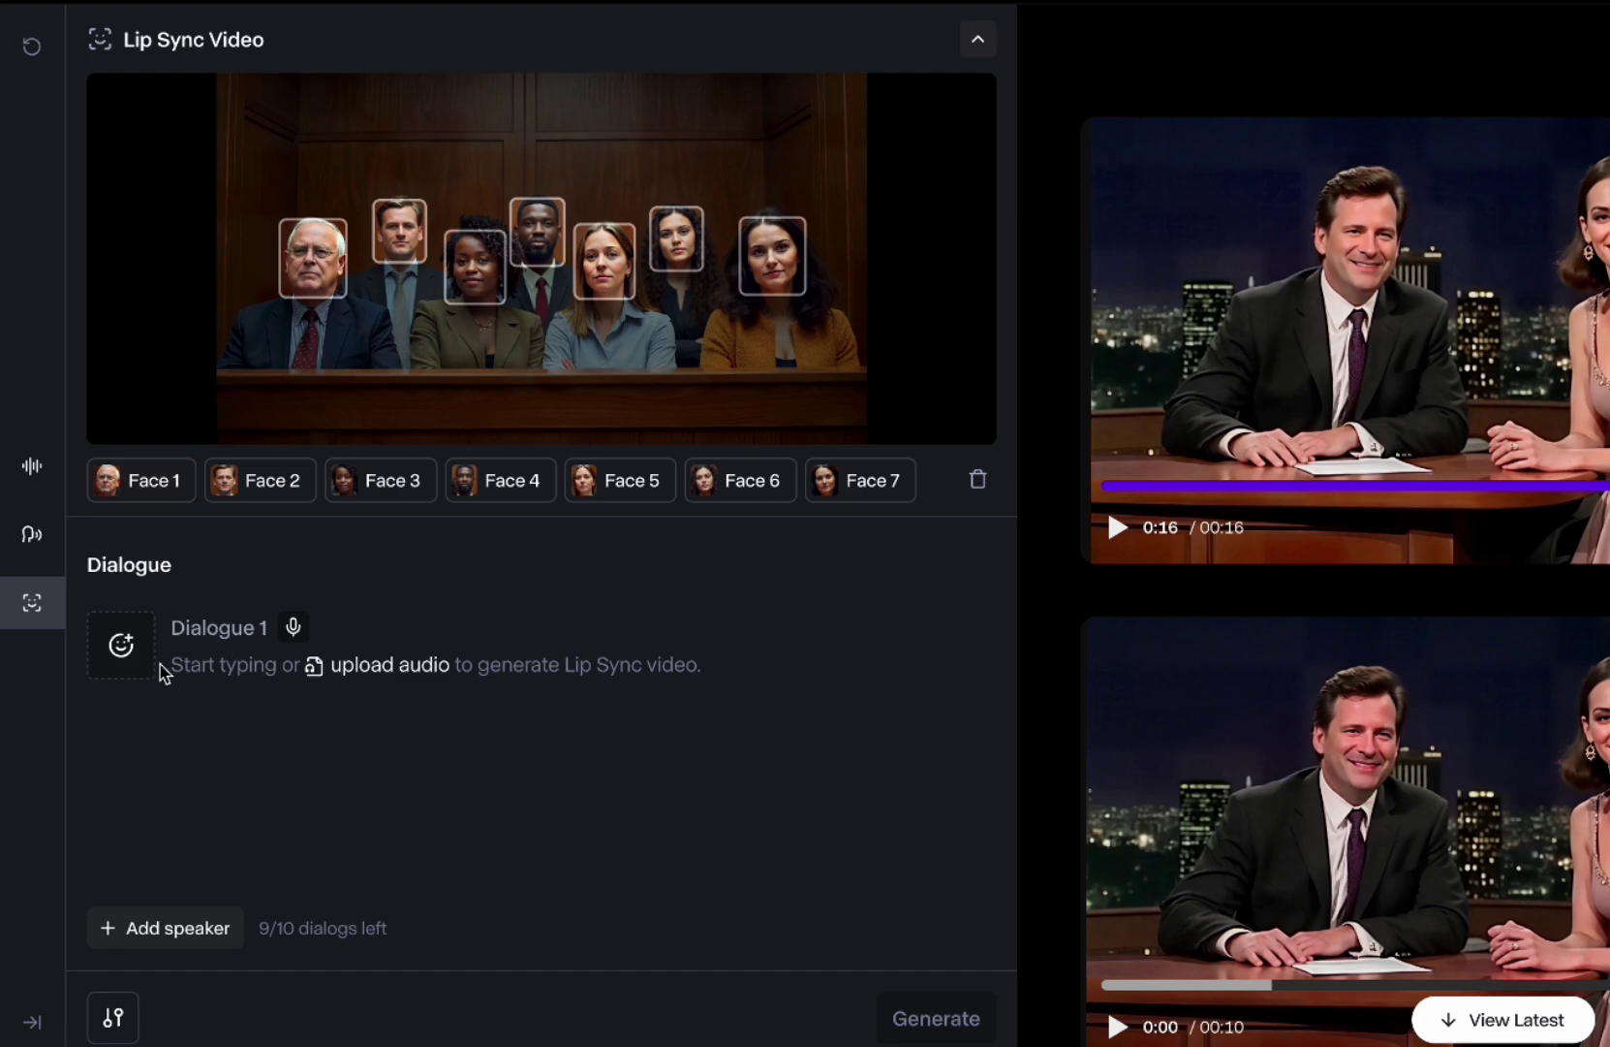
Step: Add six more dialogue entries to the jury scene
{"action": "left_click", "coordinate": [176, 928]}
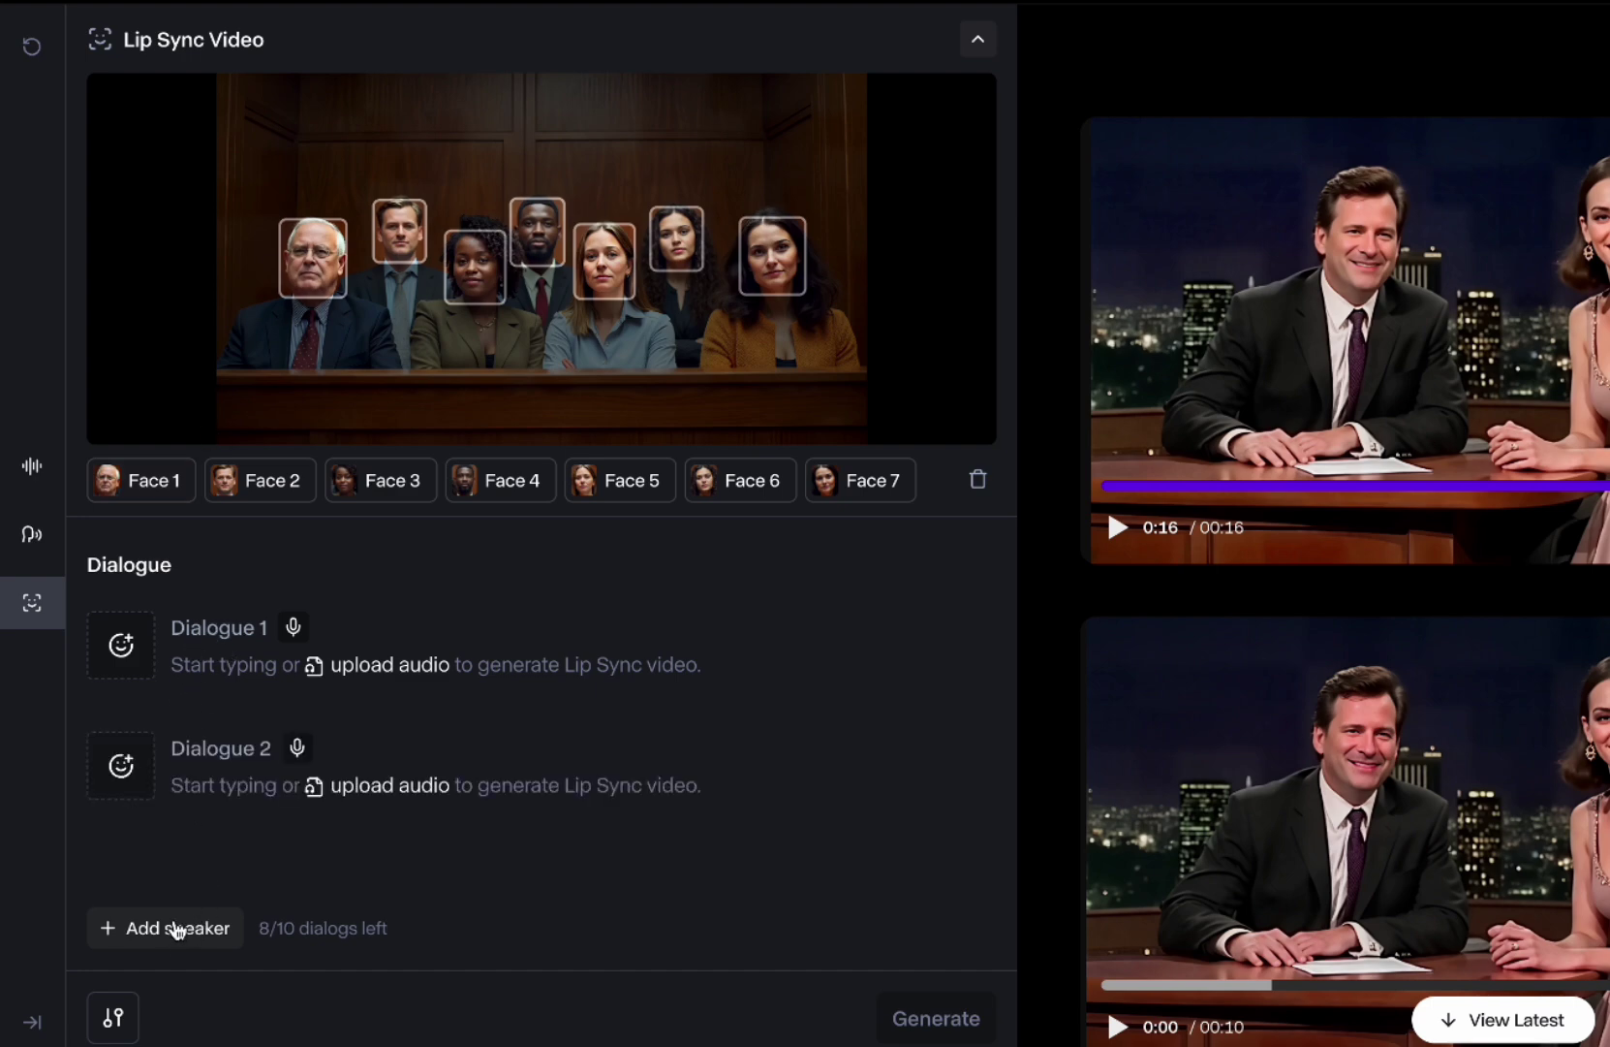
{"action": "left_click", "coordinate": [176, 929]}
{"action": "left_click", "coordinate": [176, 928]}
{"action": "left_click", "coordinate": [175, 929]}
{"action": "left_click", "coordinate": [175, 929]}
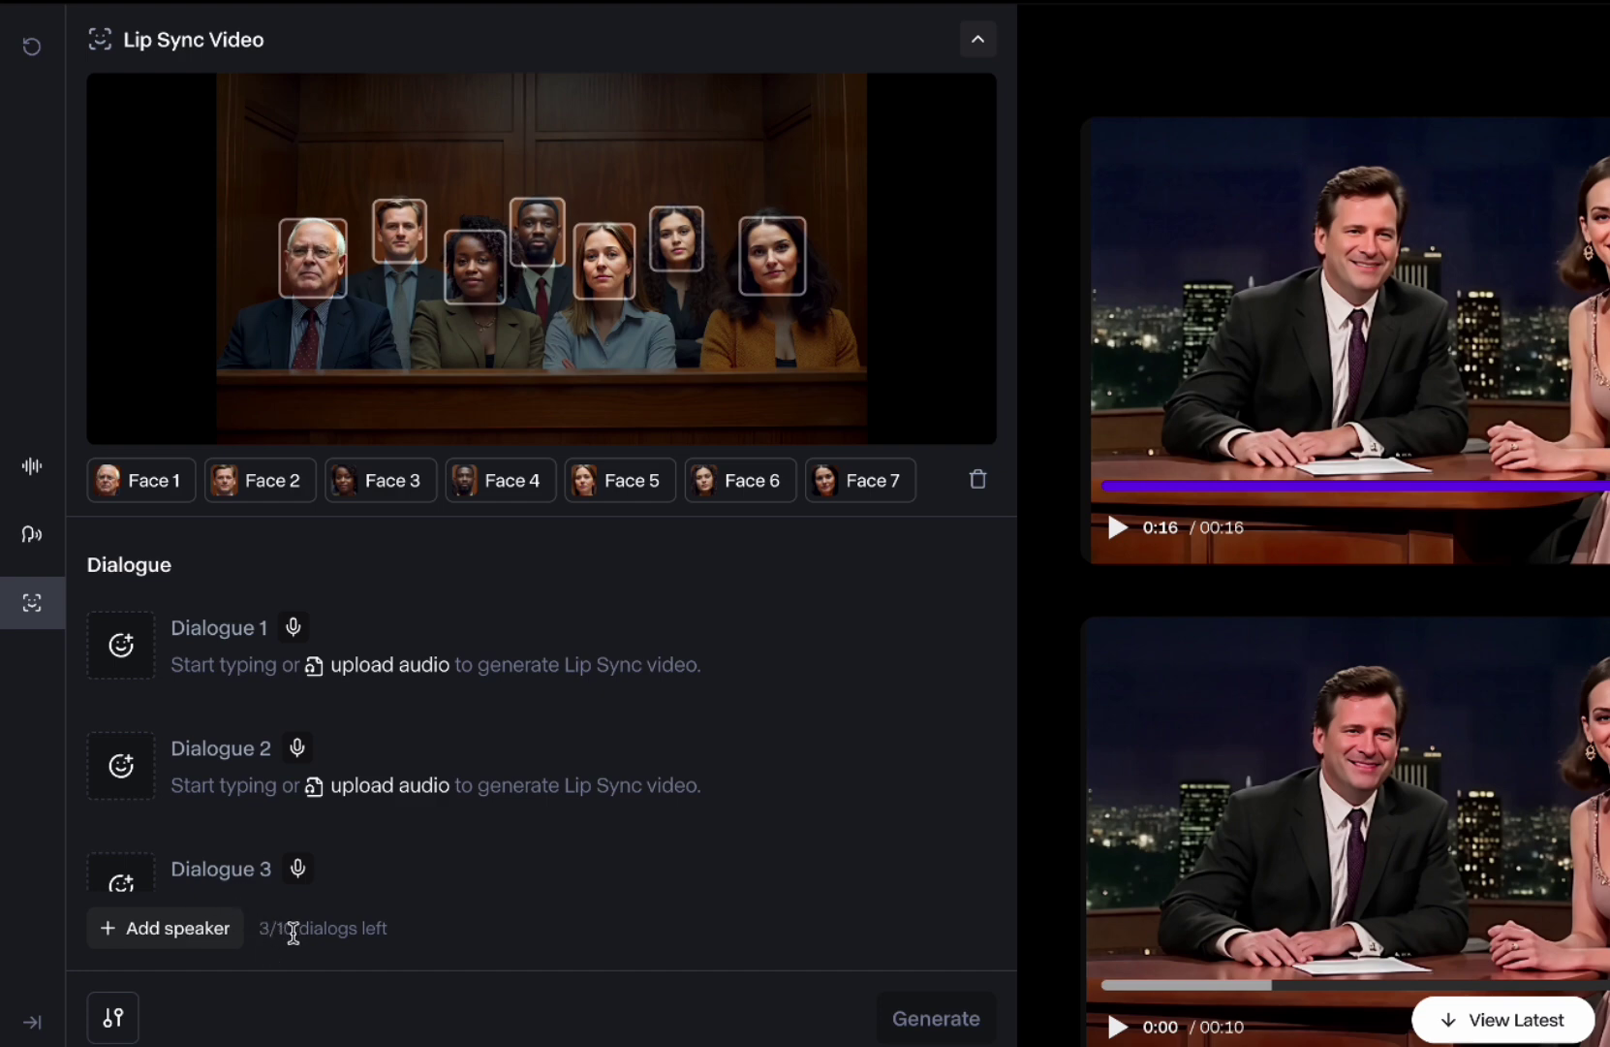
Step: Assign the Character 1, 2, 3 and 4 faces to Dialogues 1 through 4 respectively, and check the face choices for Dialogue 5
{"action": "left_click", "coordinate": [122, 646]}
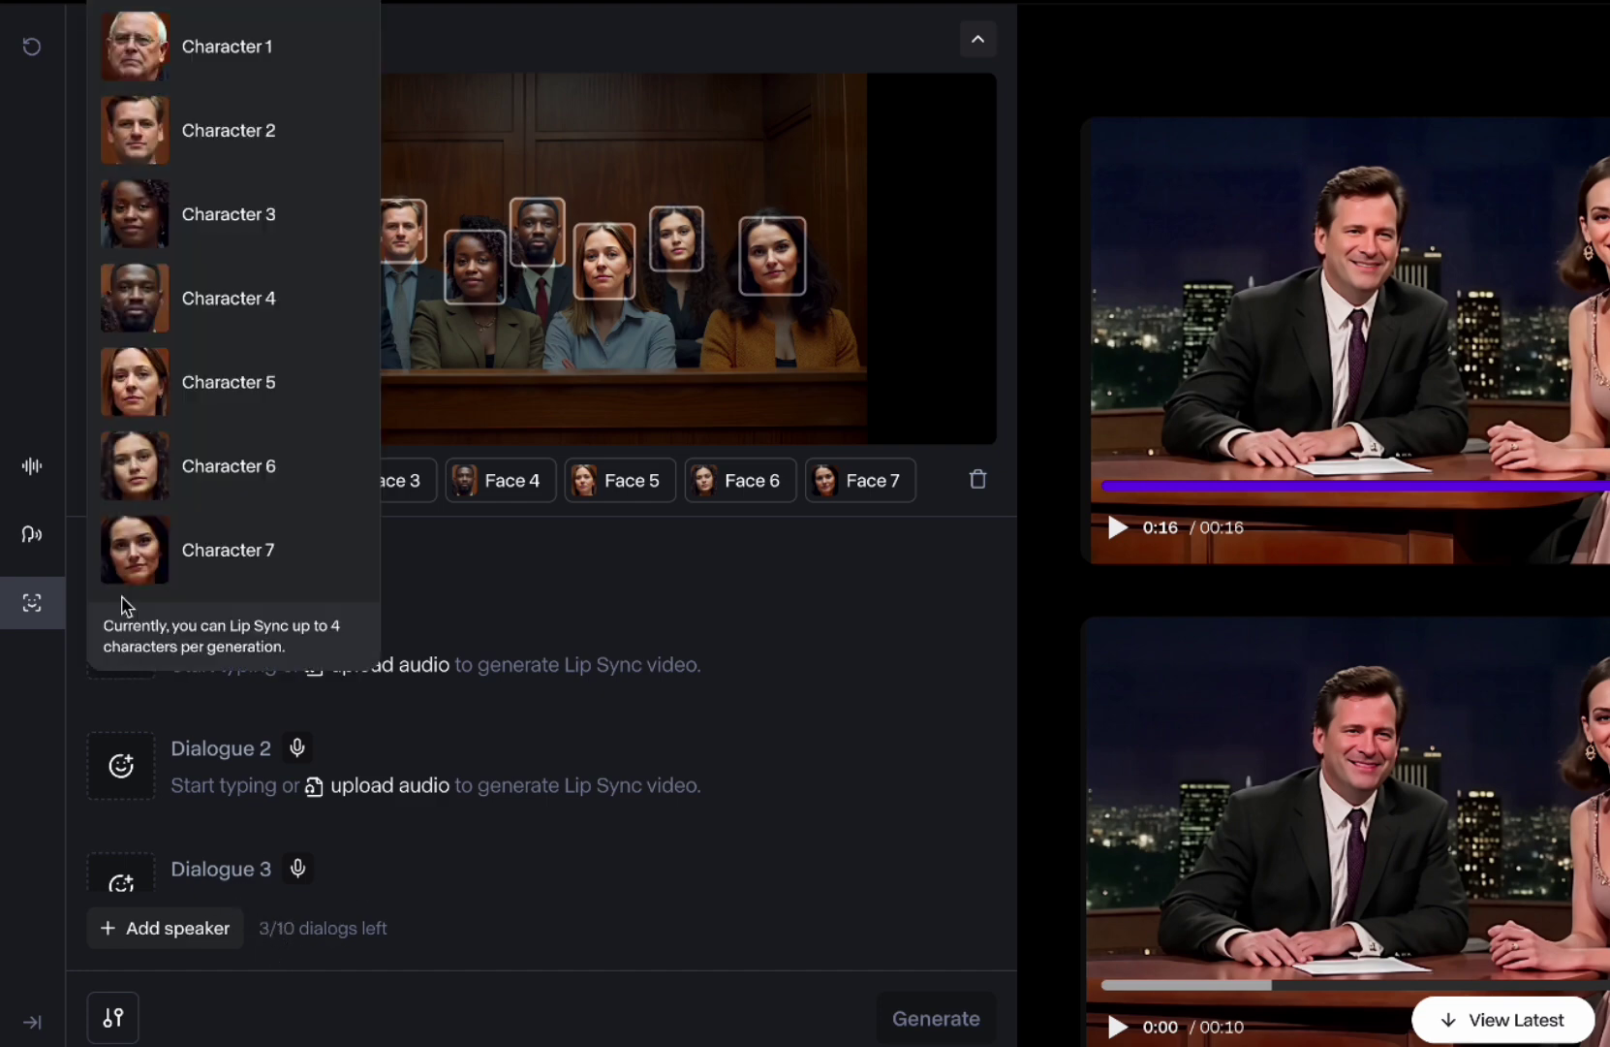
{"action": "left_click", "coordinate": [142, 76]}
{"action": "left_click", "coordinate": [124, 770]}
{"action": "left_click", "coordinate": [146, 181]}
{"action": "left_click", "coordinate": [126, 872]}
{"action": "left_click", "coordinate": [146, 271]}
{"action": "left_click", "coordinate": [121, 887]}
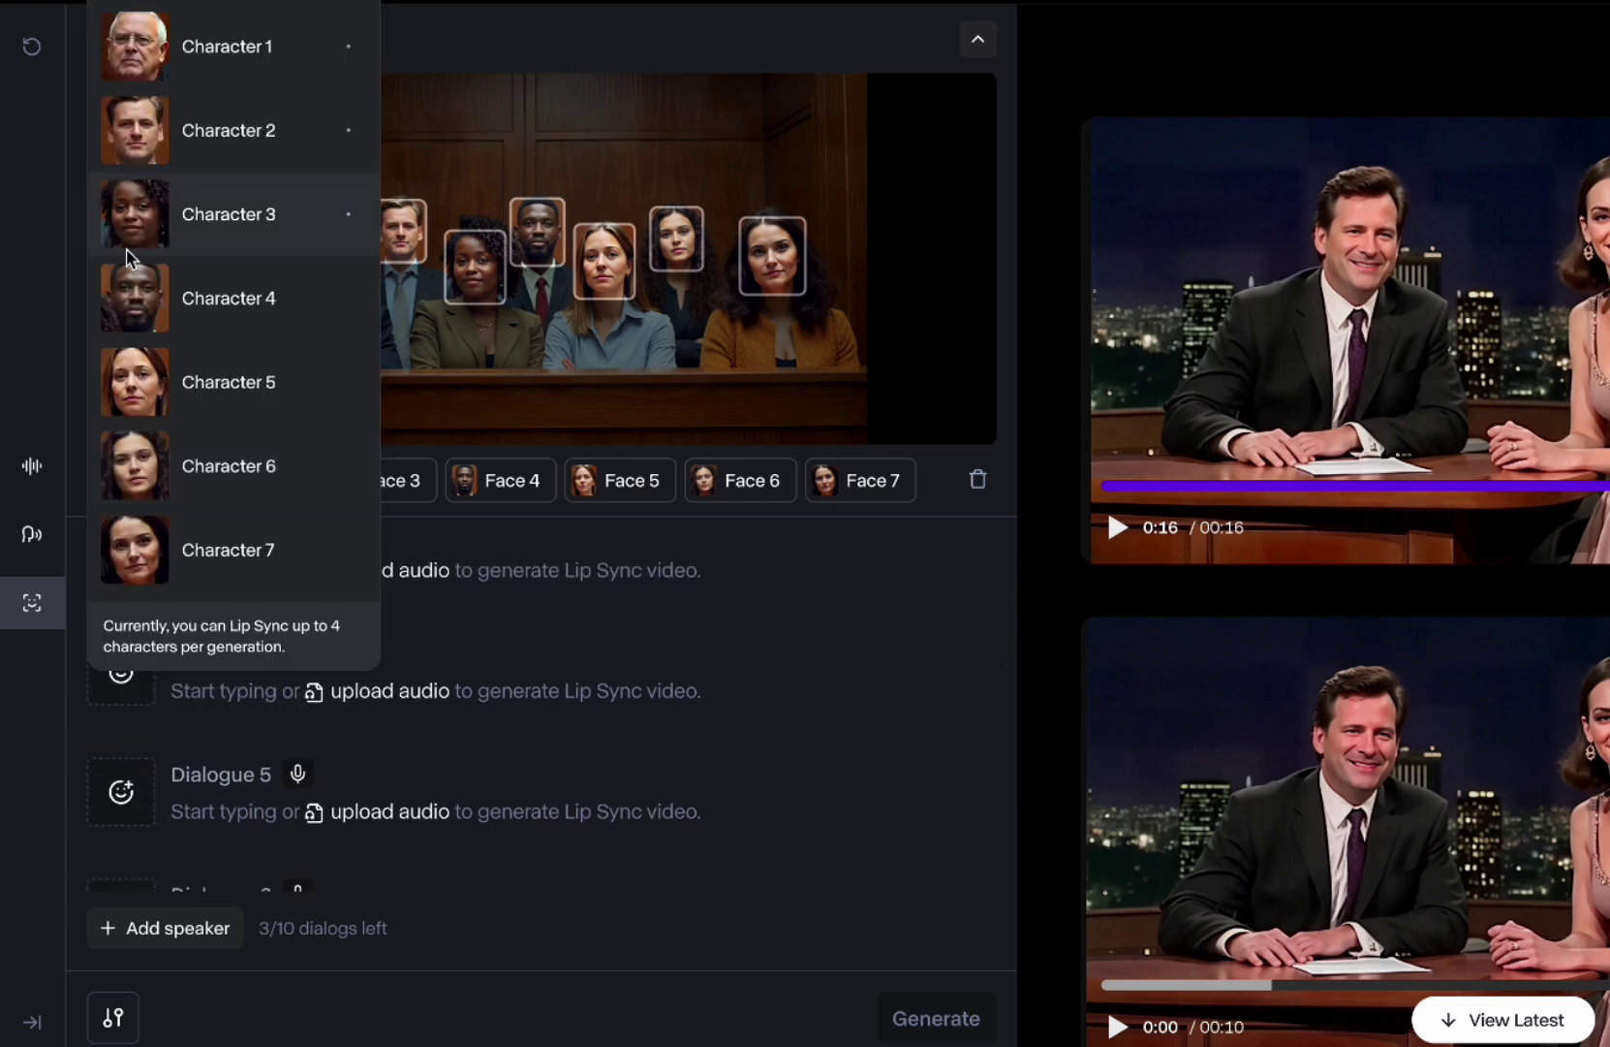
{"action": "left_click", "coordinate": [136, 294]}
{"action": "left_click", "coordinate": [120, 790]}
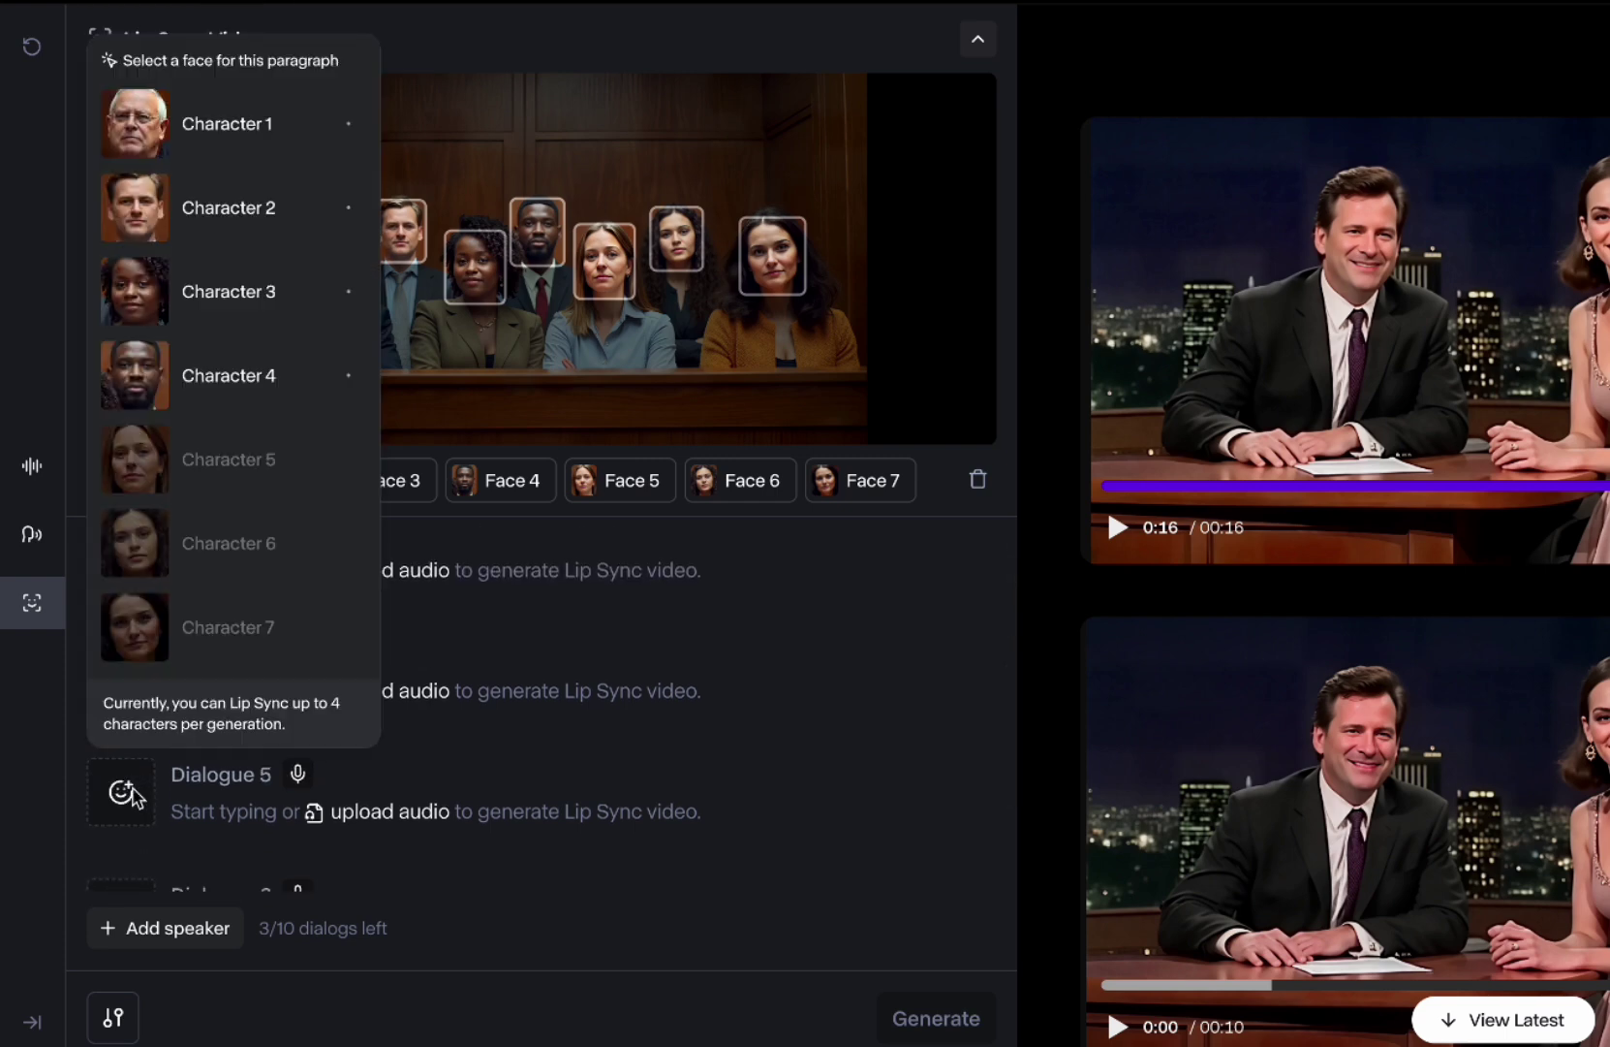
{"action": "left_click", "coordinate": [733, 758]}
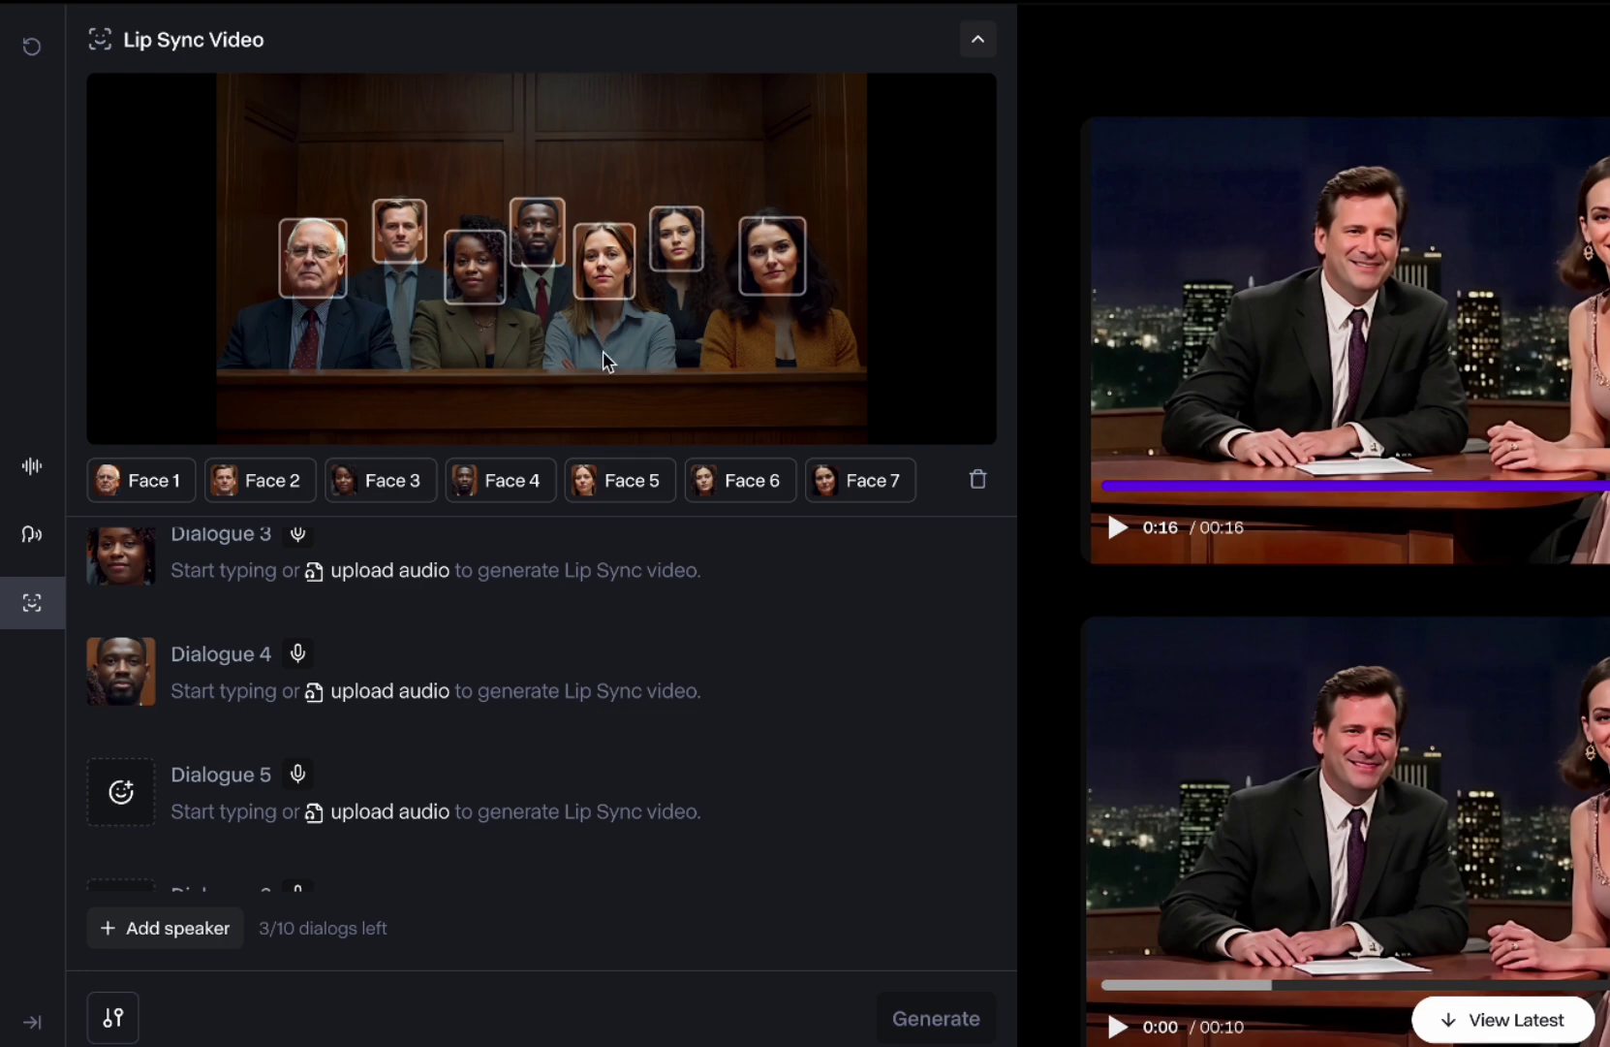
Step: Clear the face of the "Not guilty." line in Dialogue 3 and reassign Character 3 to it
{"action": "scroll", "coordinate": [421, 685], "scroll_direction": "up", "scroll_amount": 3}
{"action": "scroll", "coordinate": [419, 688], "scroll_direction": "down", "scroll_amount": 3}
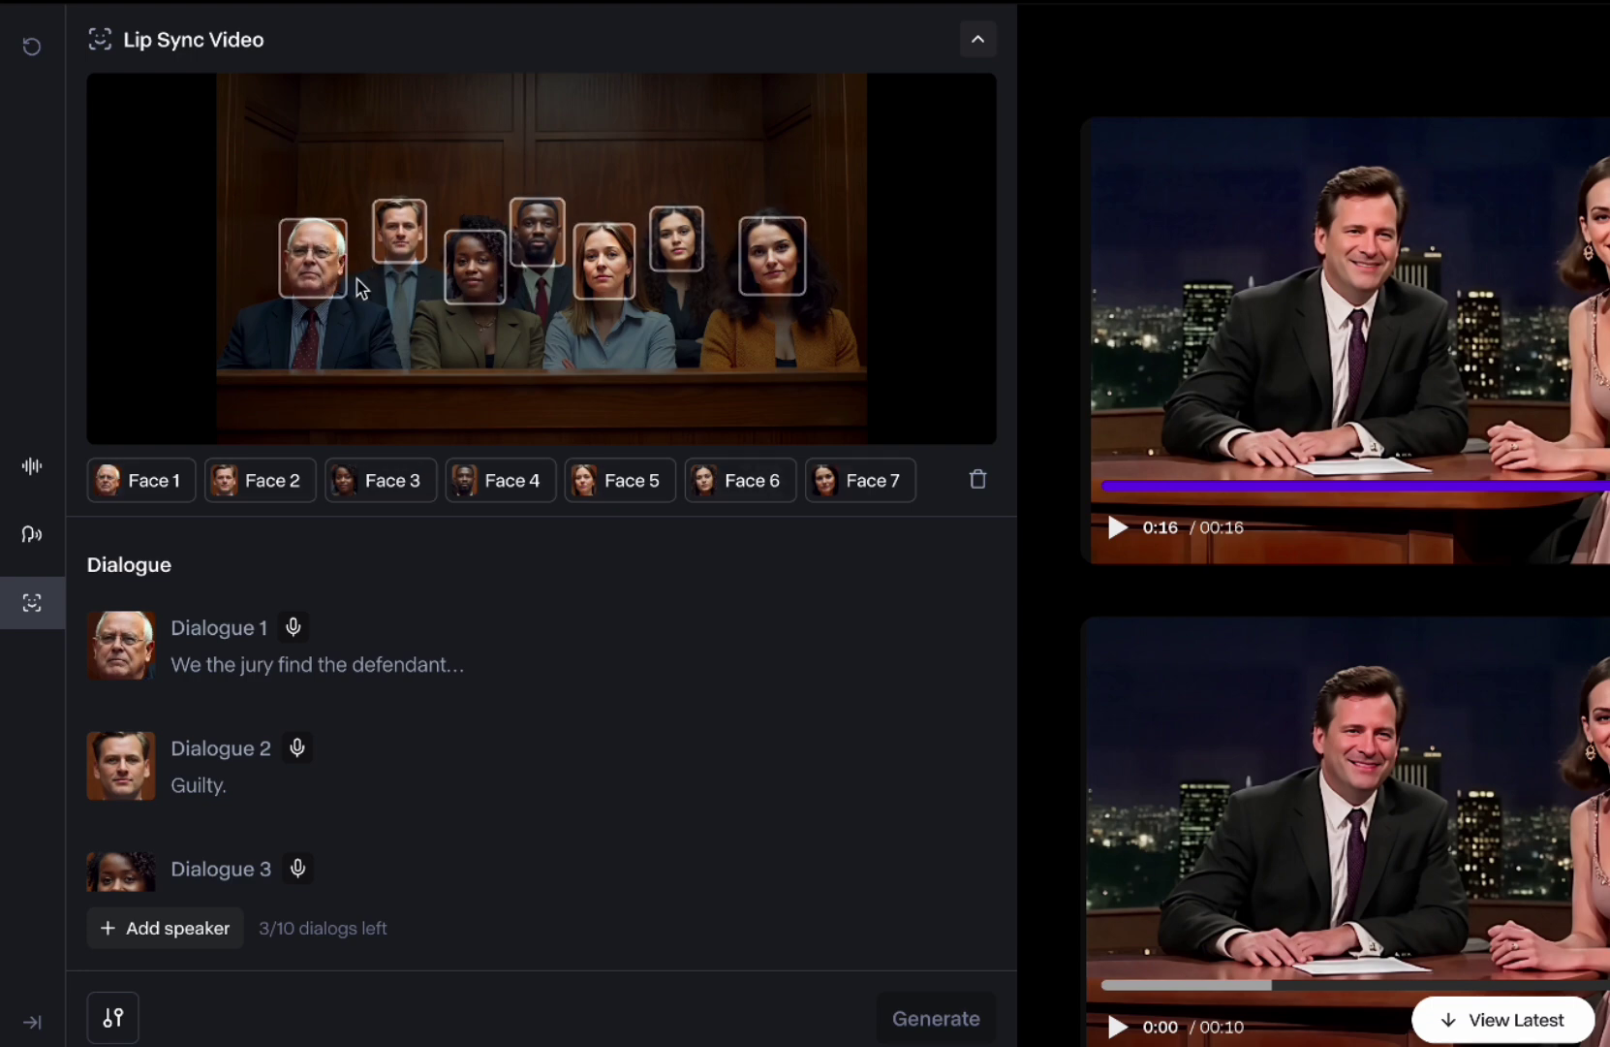
{"action": "scroll", "coordinate": [378, 748], "scroll_direction": "down", "scroll_amount": 3}
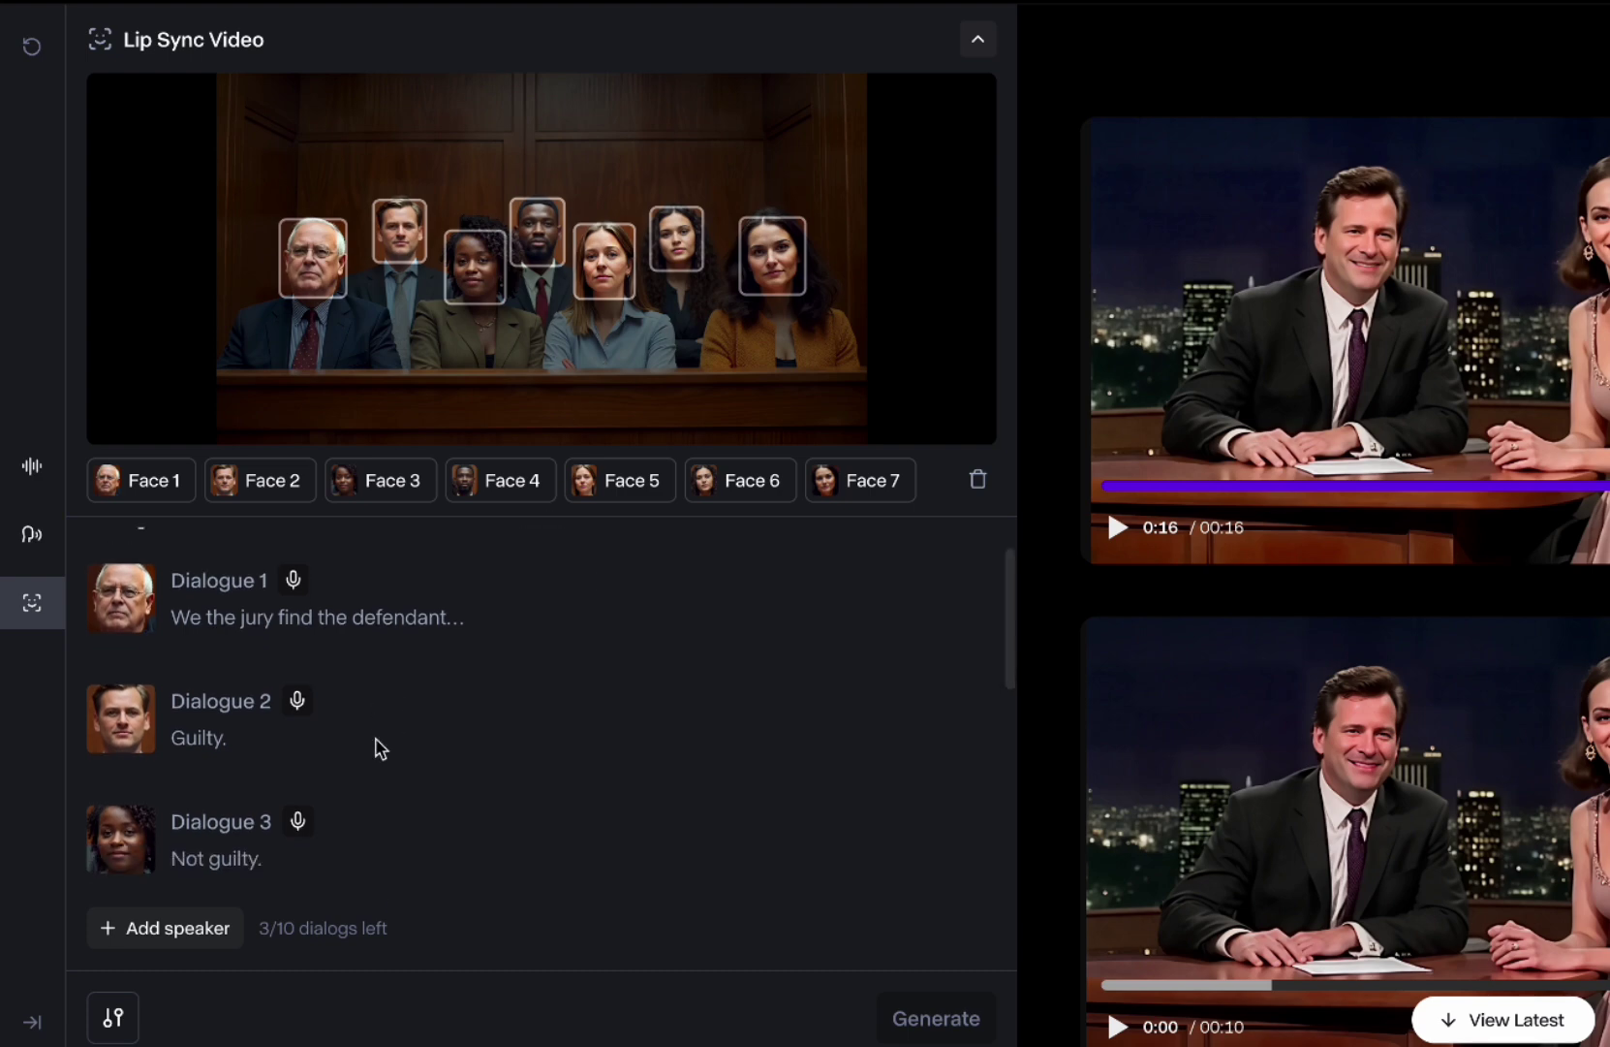
{"action": "left_click", "coordinate": [127, 676]}
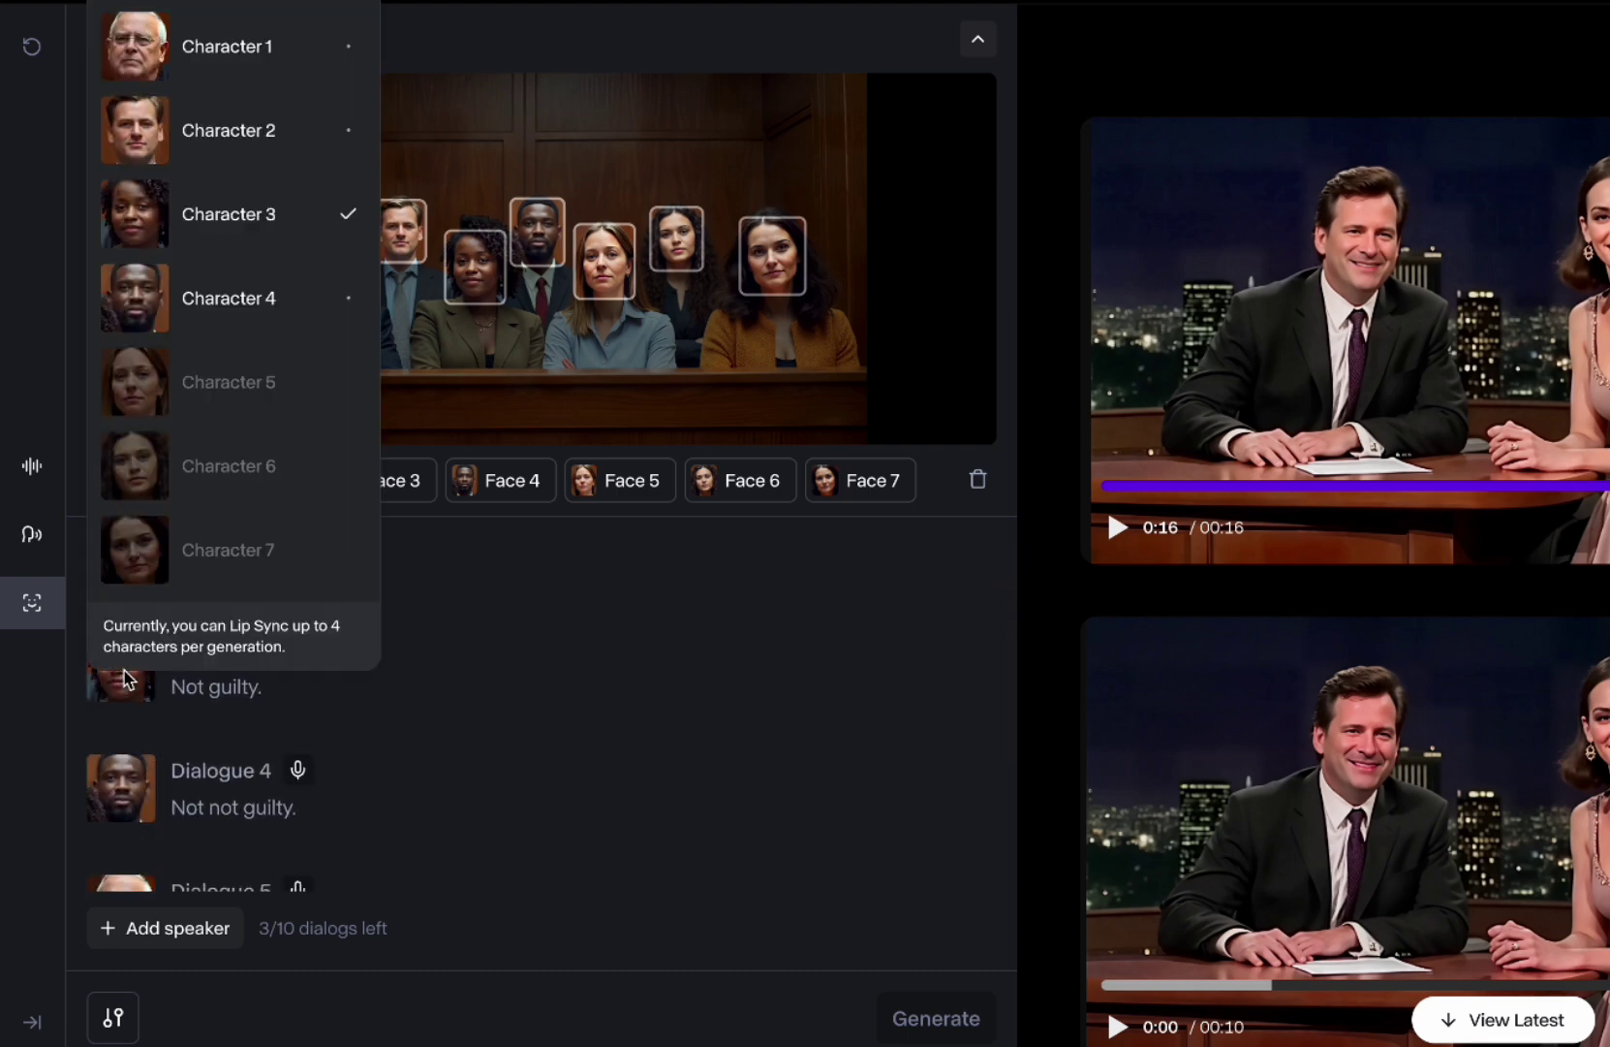
{"action": "left_click", "coordinate": [344, 215]}
{"action": "left_click", "coordinate": [124, 671]}
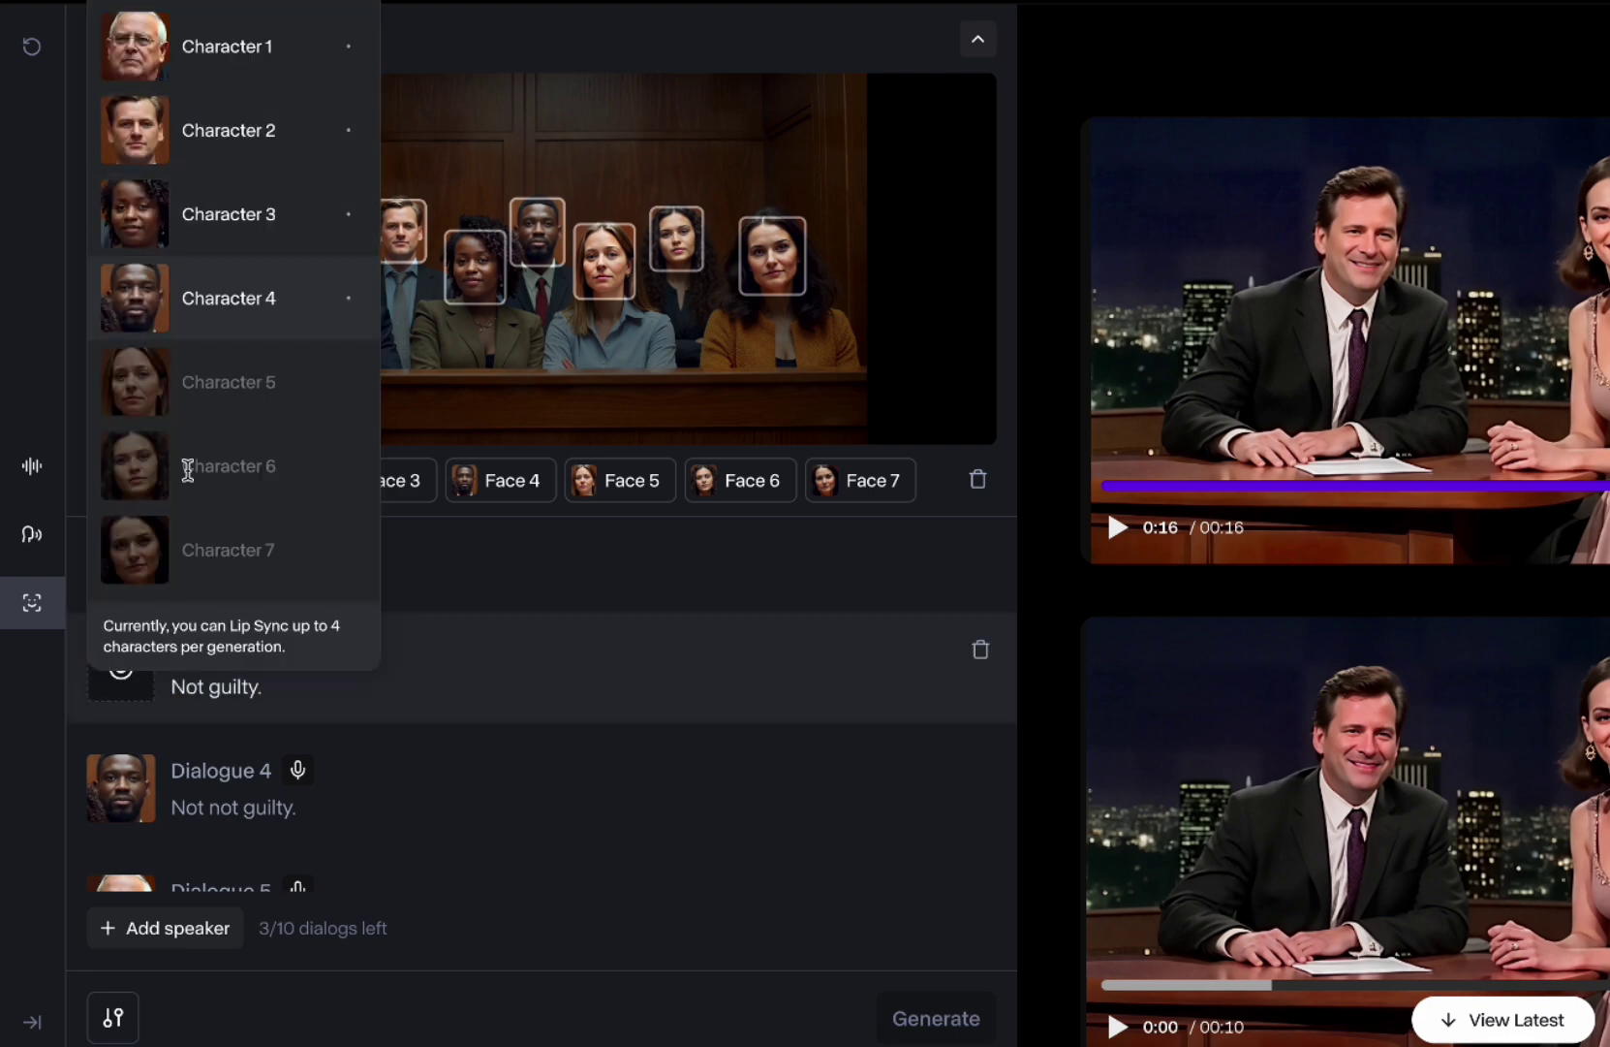
{"action": "left_click", "coordinate": [145, 230]}
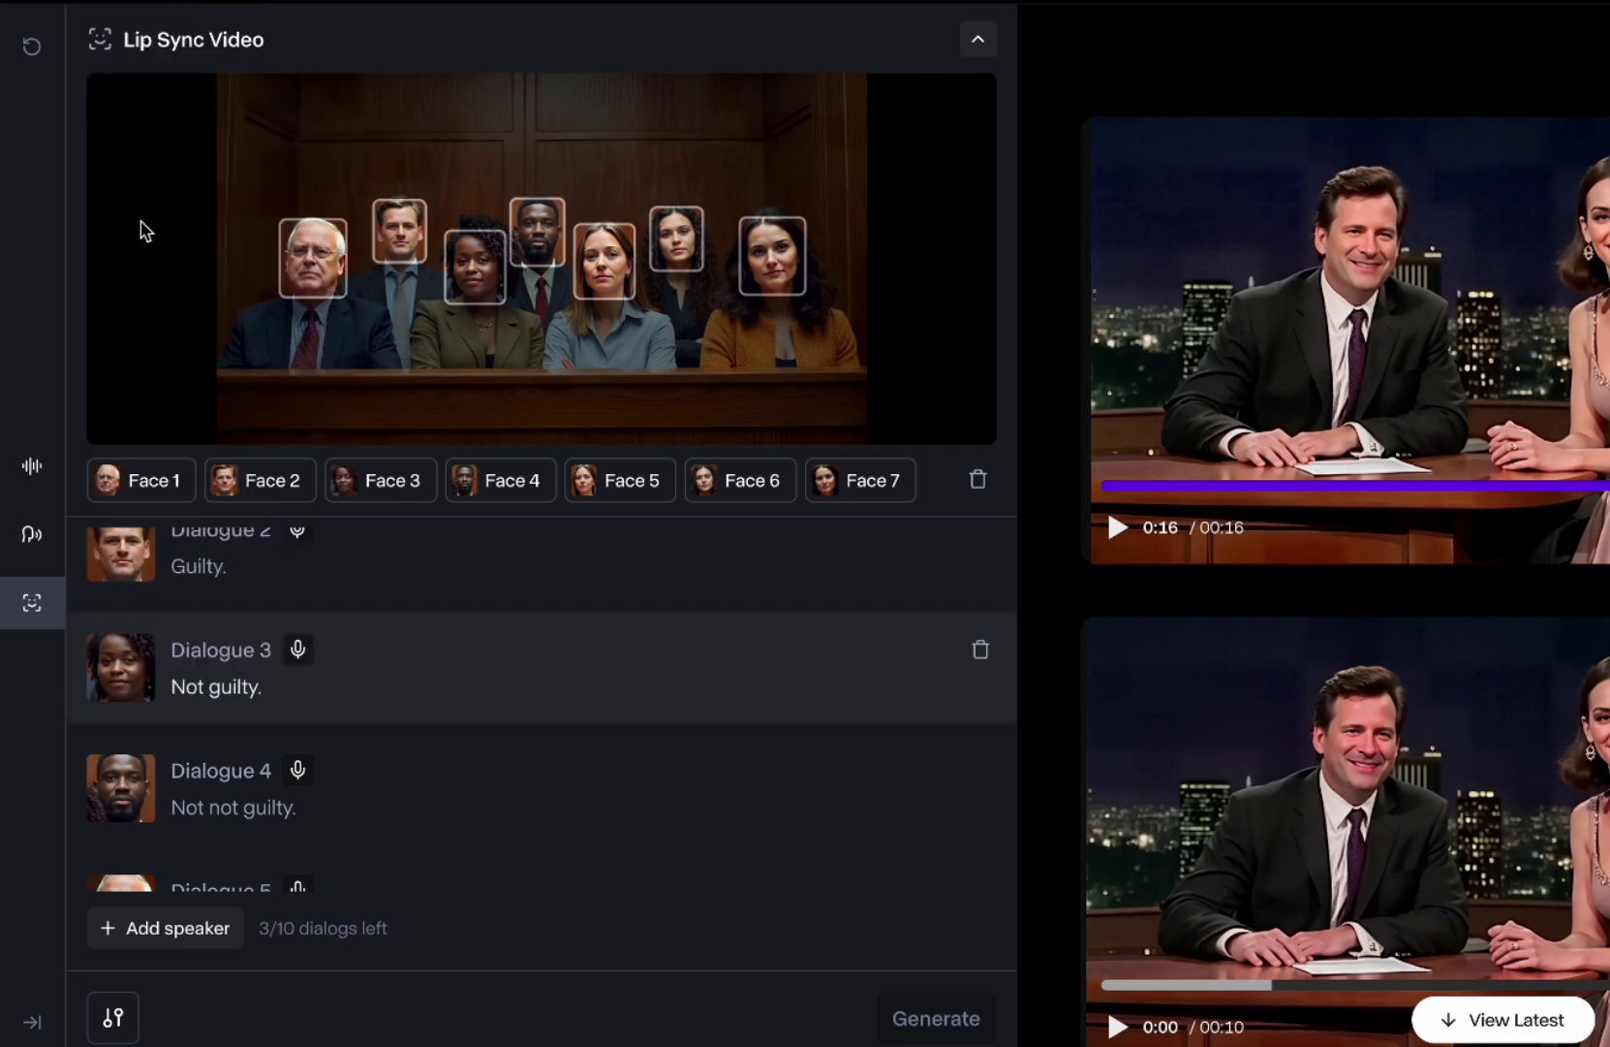
{"action": "scroll", "coordinate": [447, 750], "scroll_direction": "up", "scroll_amount": 5}
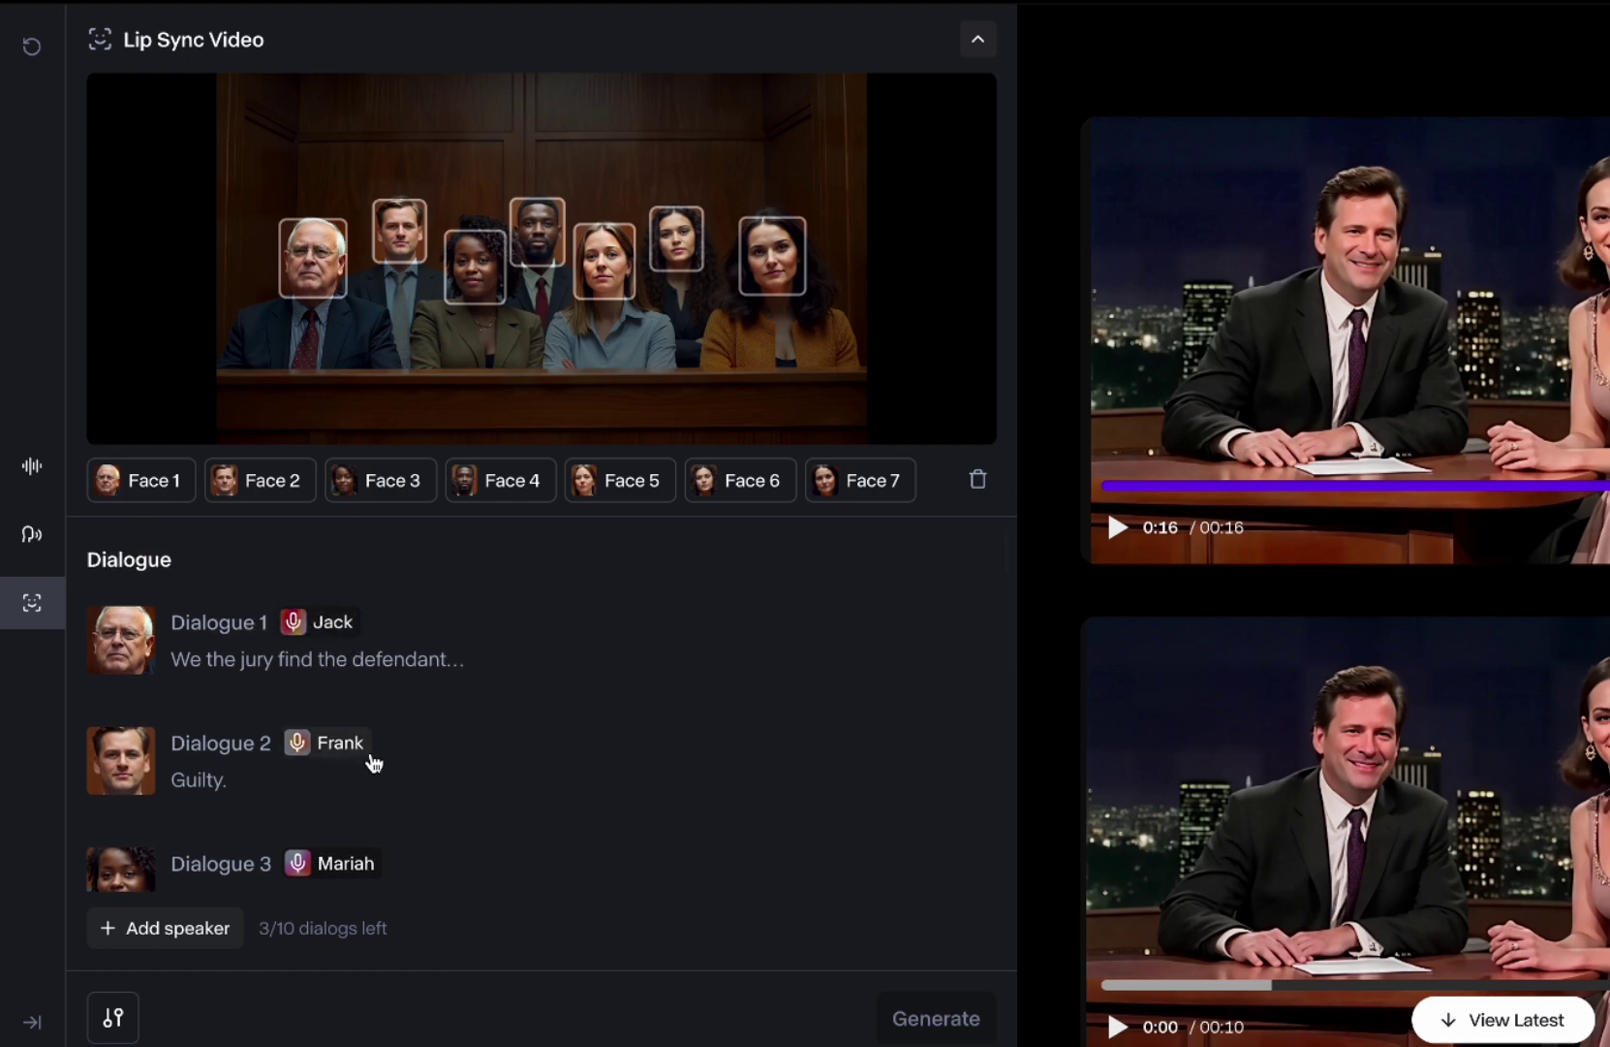
Step: Assign voices to the remaining jury lines in Dialogues 6 and 7, and check the face choices for Dialogue 1
{"action": "scroll", "coordinate": [373, 763], "scroll_direction": "down", "scroll_amount": 5}
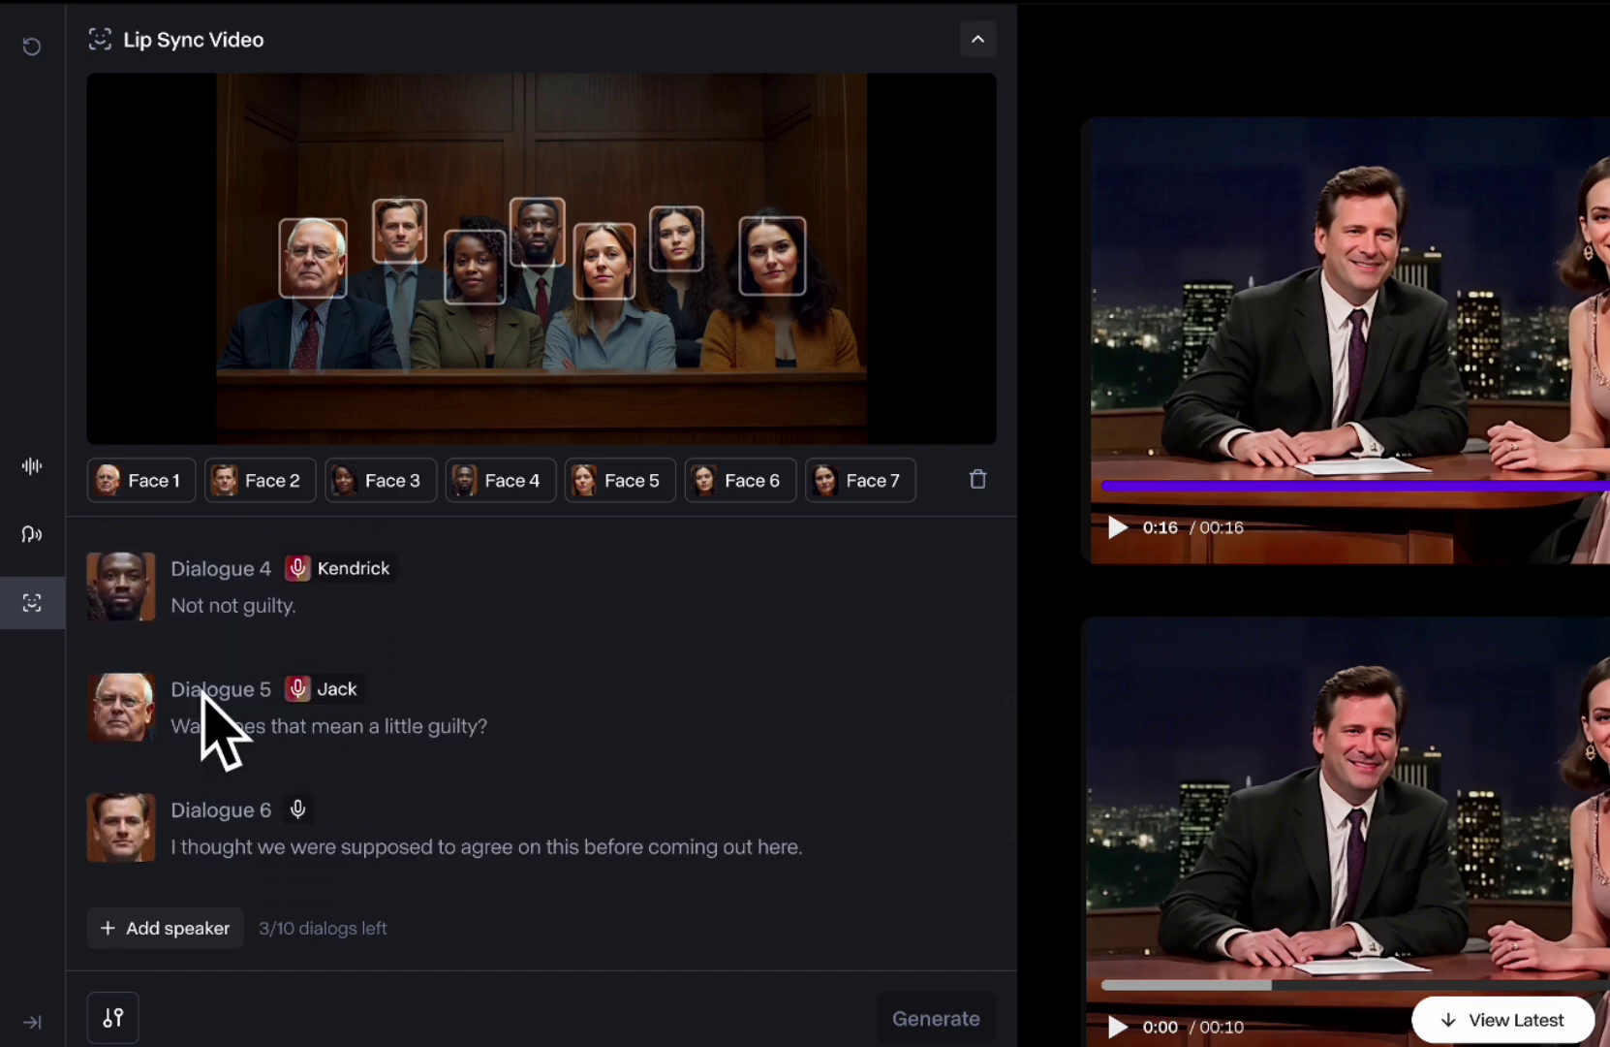
{"action": "scroll", "coordinate": [436, 703], "scroll_direction": "down", "scroll_amount": 1}
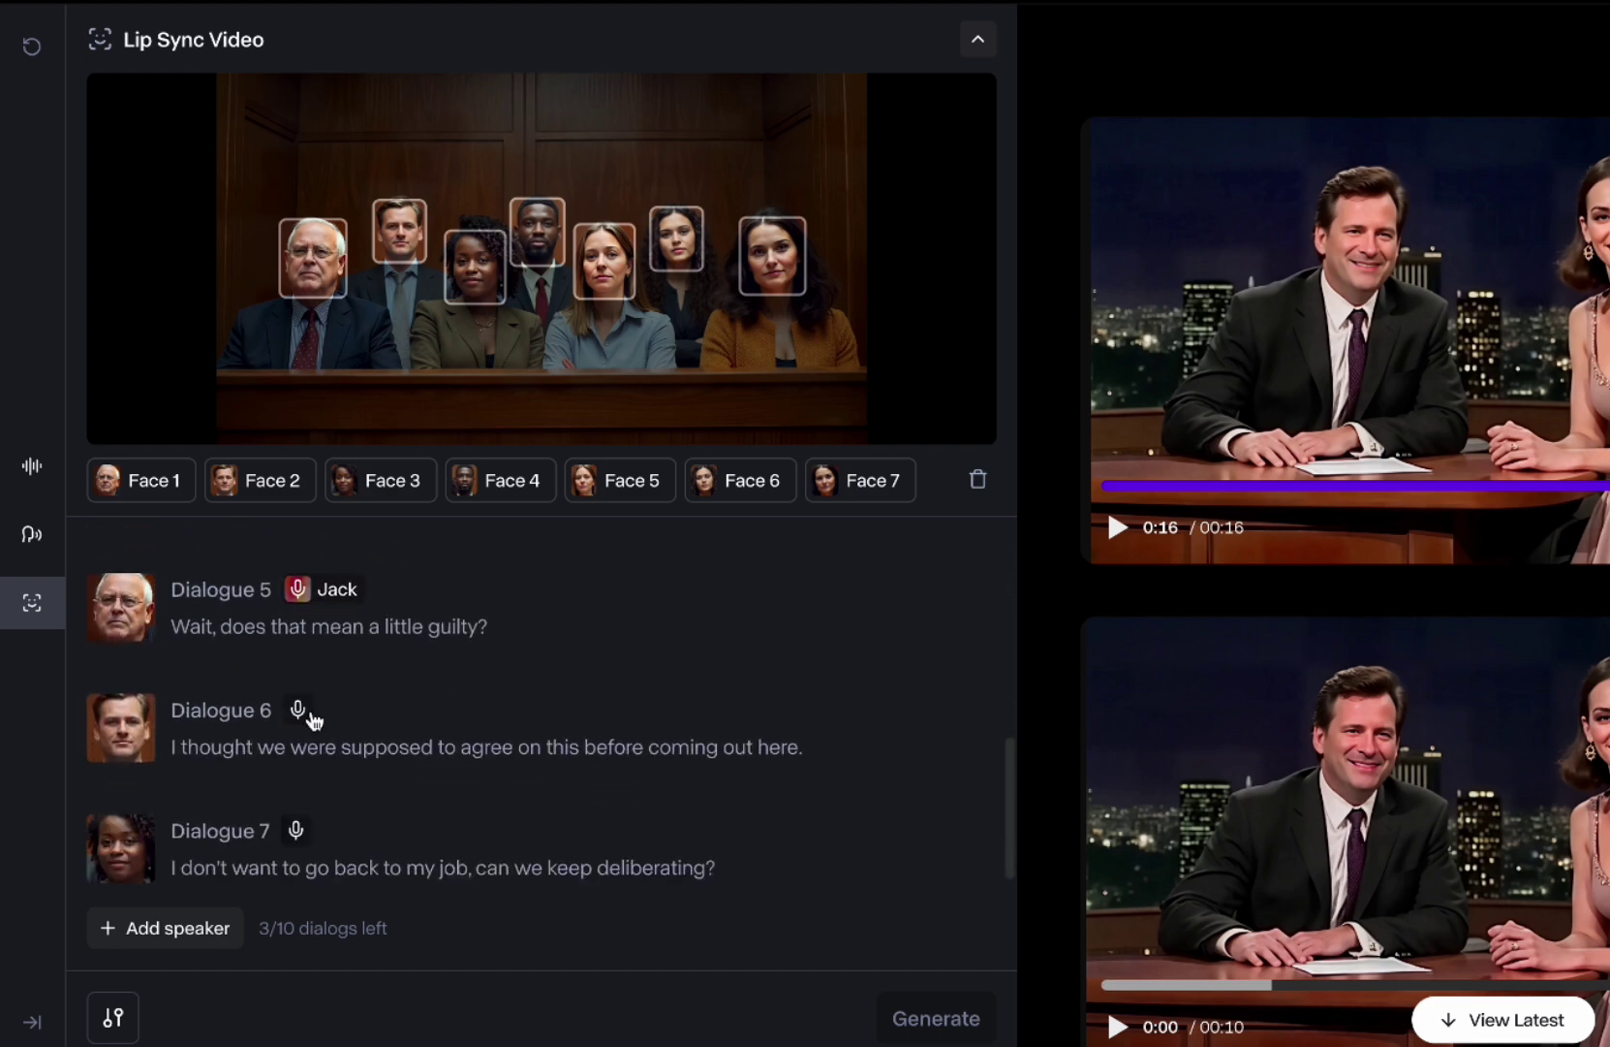
{"action": "left_click", "coordinate": [298, 709]}
{"action": "left_click", "coordinate": [305, 560]}
{"action": "scroll", "coordinate": [562, 847], "scroll_direction": "up", "scroll_amount": 6}
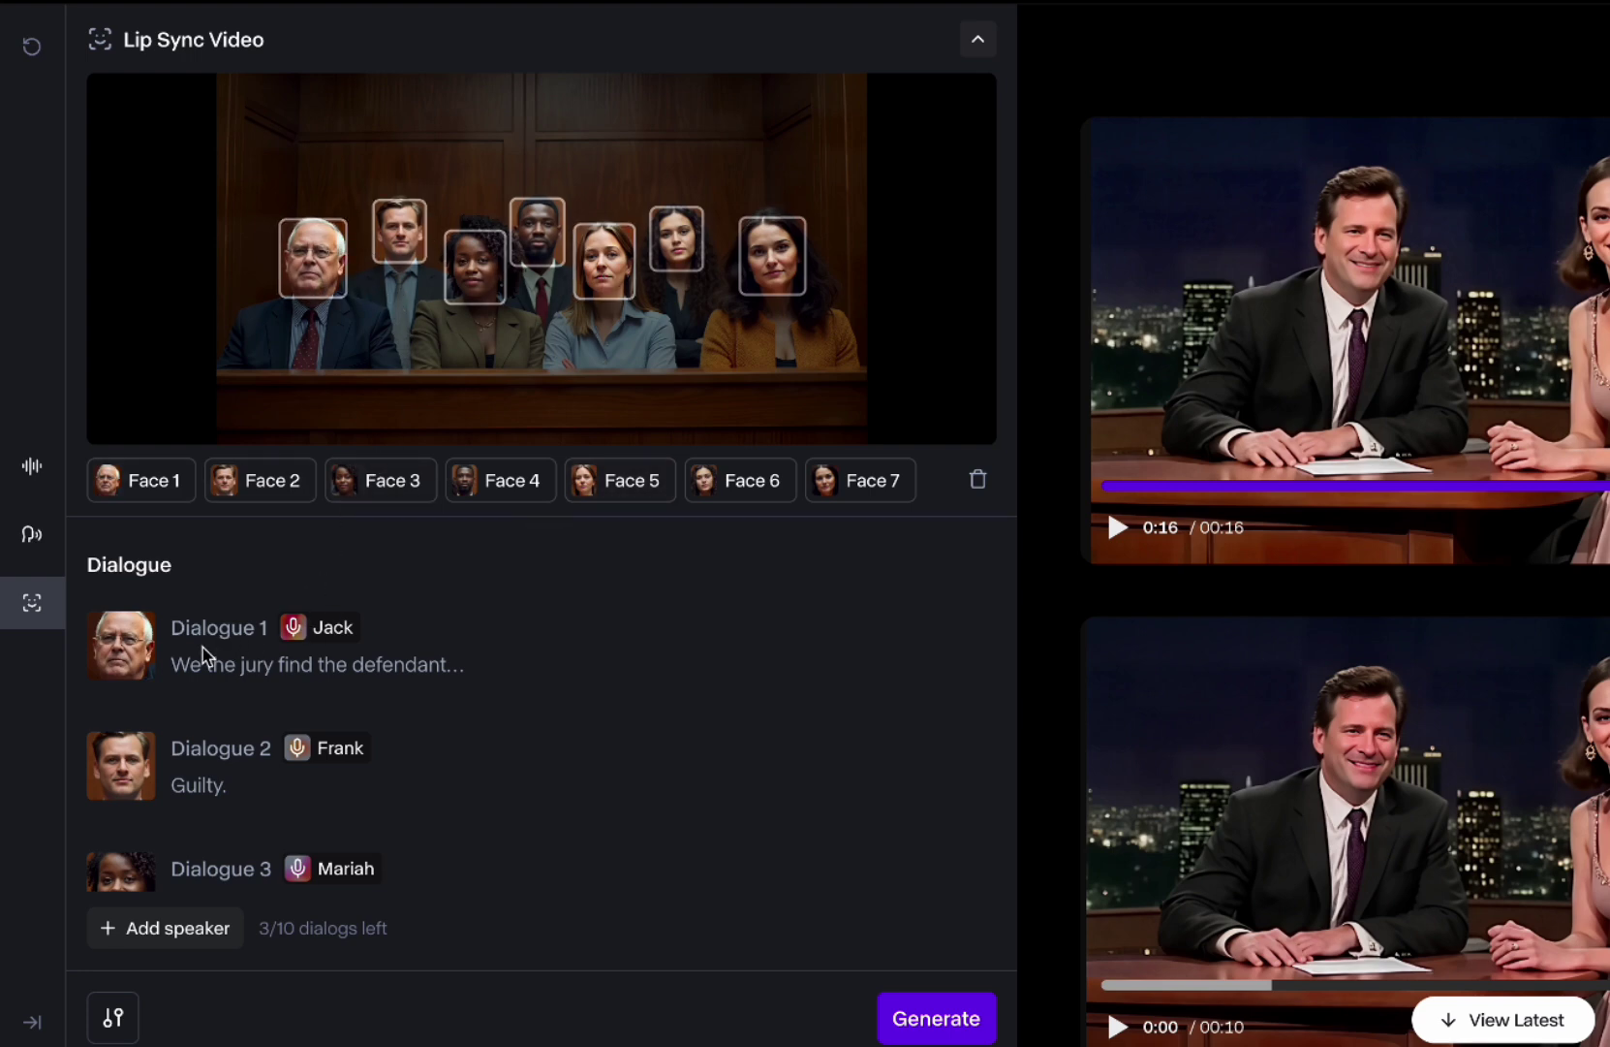
{"action": "left_click", "coordinate": [135, 655]}
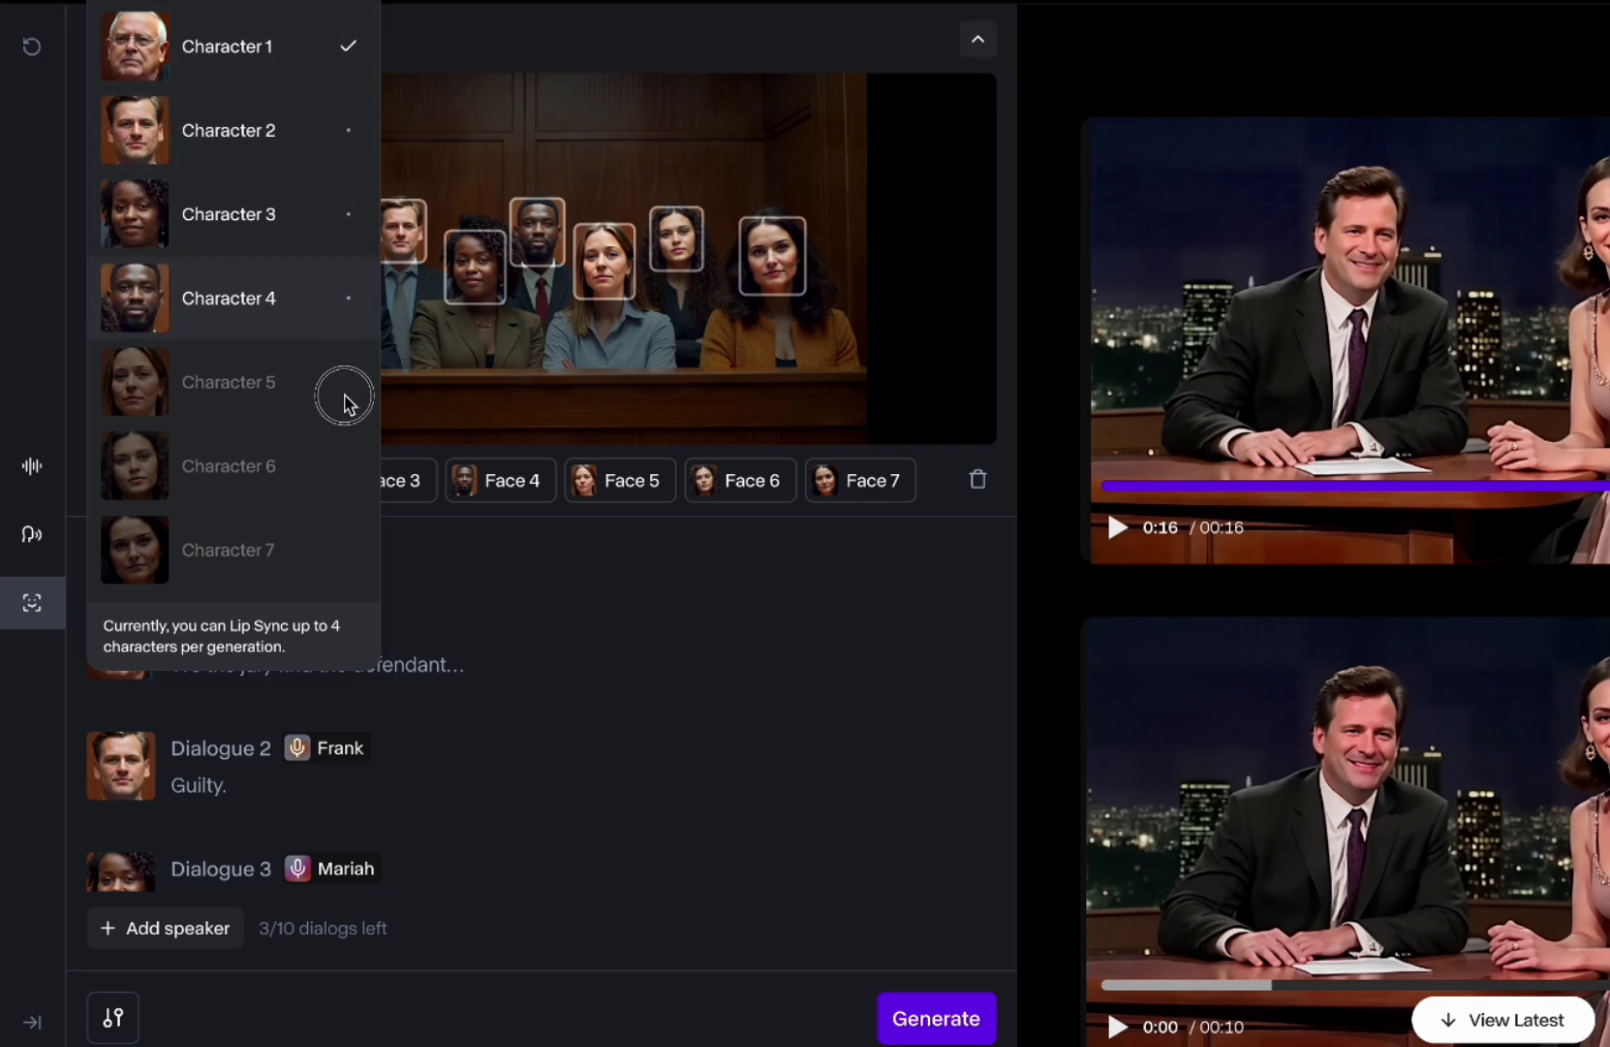
{"action": "left_click", "coordinate": [626, 725]}
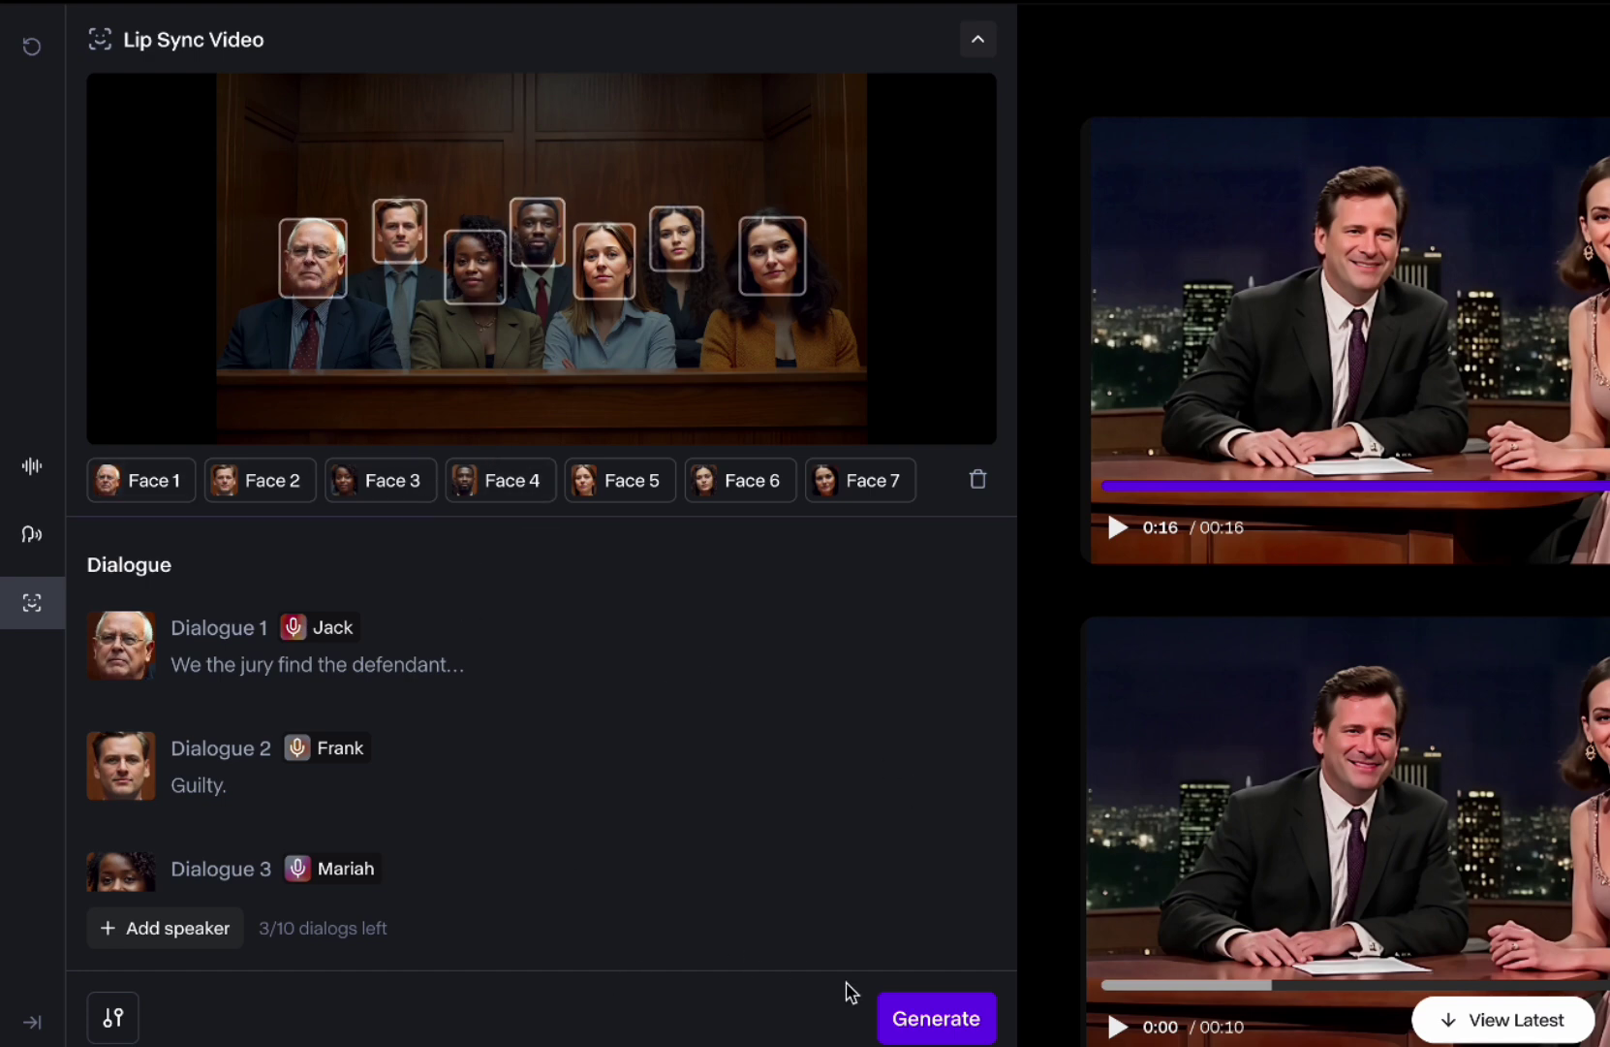
Step: Generate the jury lip sync video and play the result
{"action": "left_click", "coordinate": [958, 1029]}
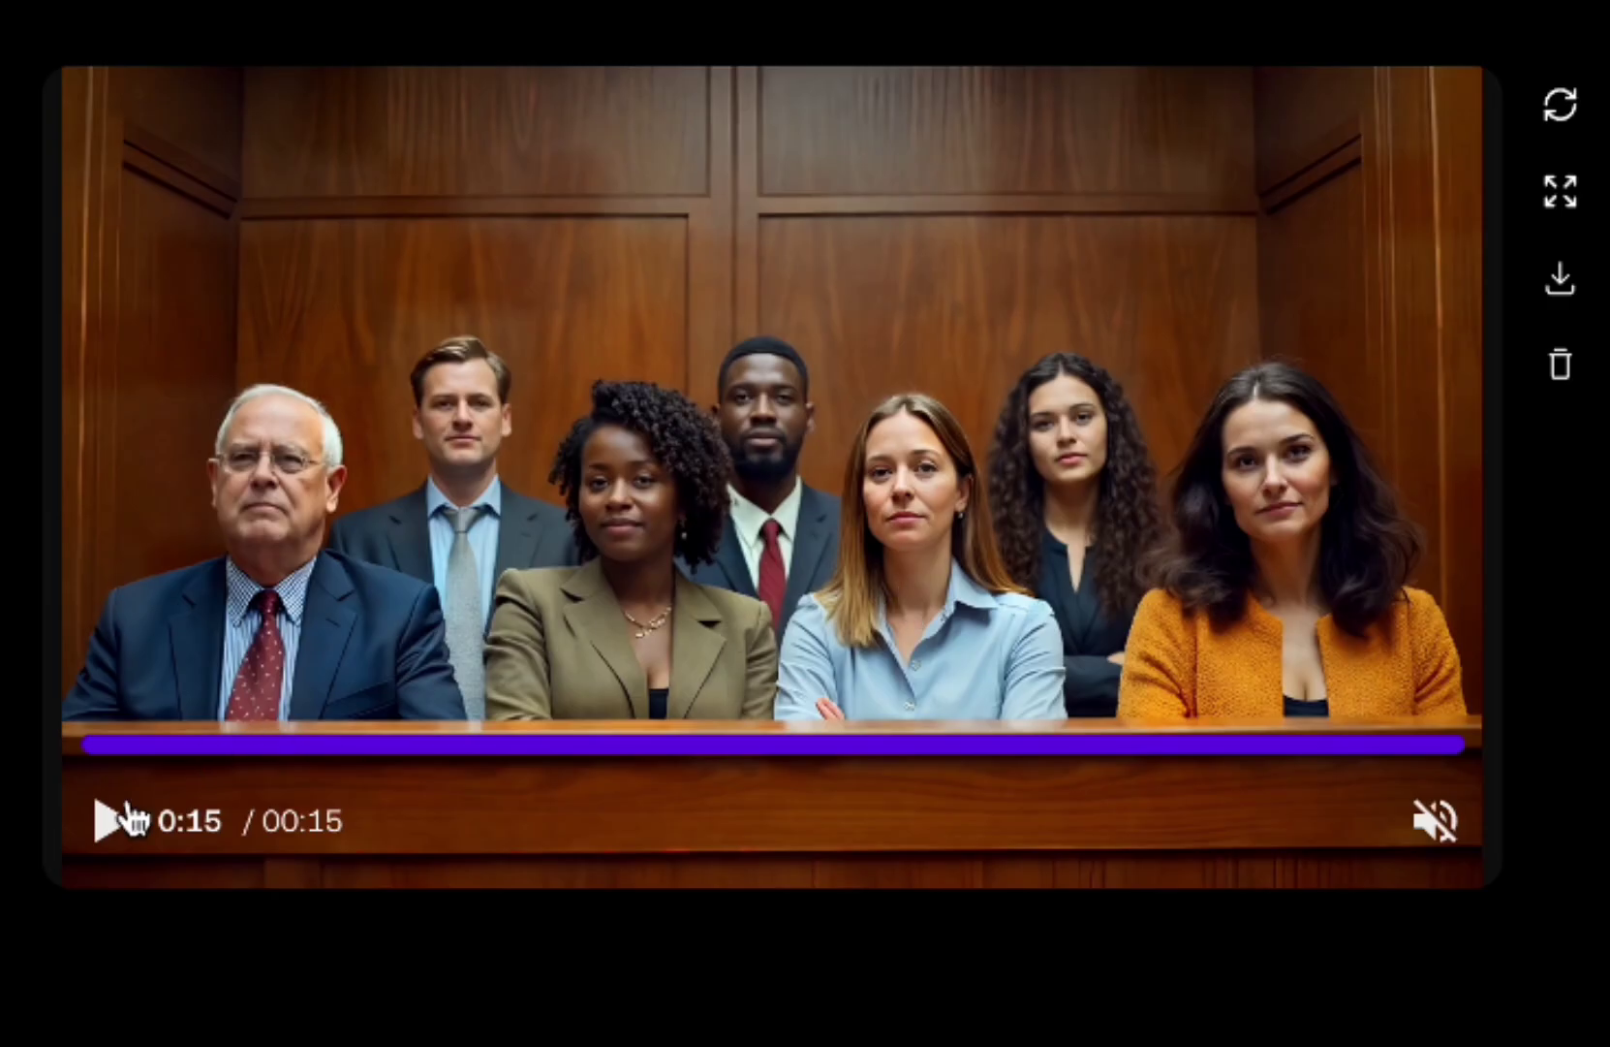
{"action": "left_click", "coordinate": [106, 822]}
{"action": "left_click", "coordinate": [116, 828]}
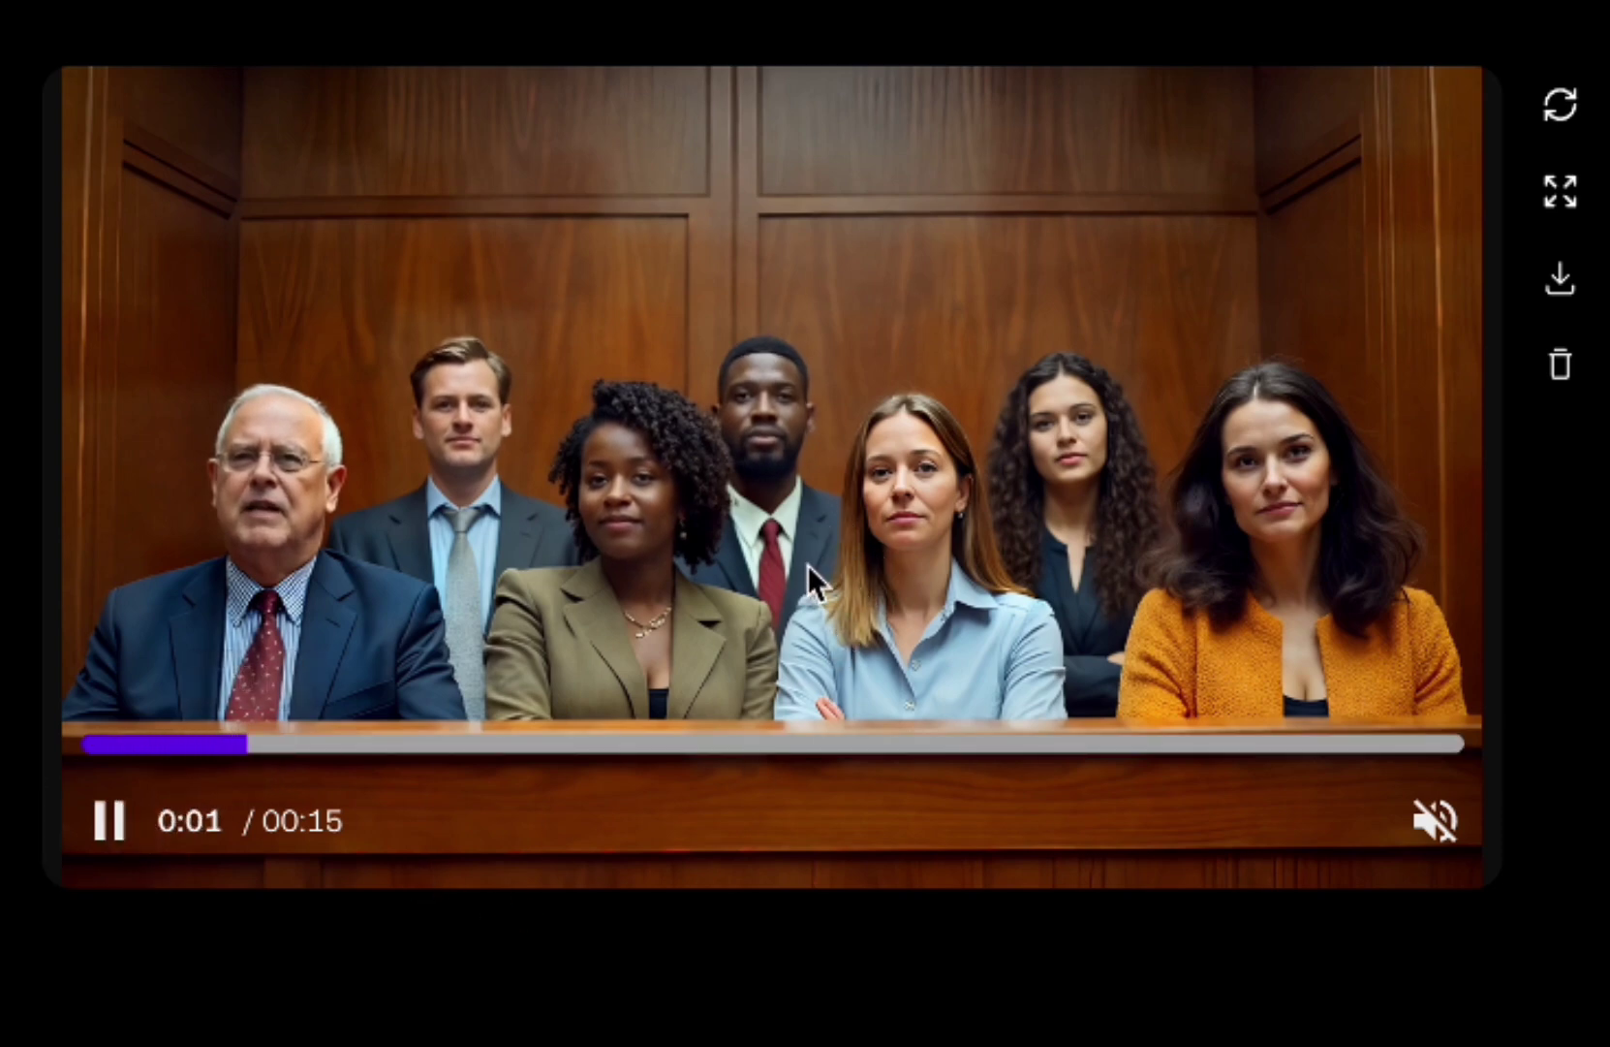
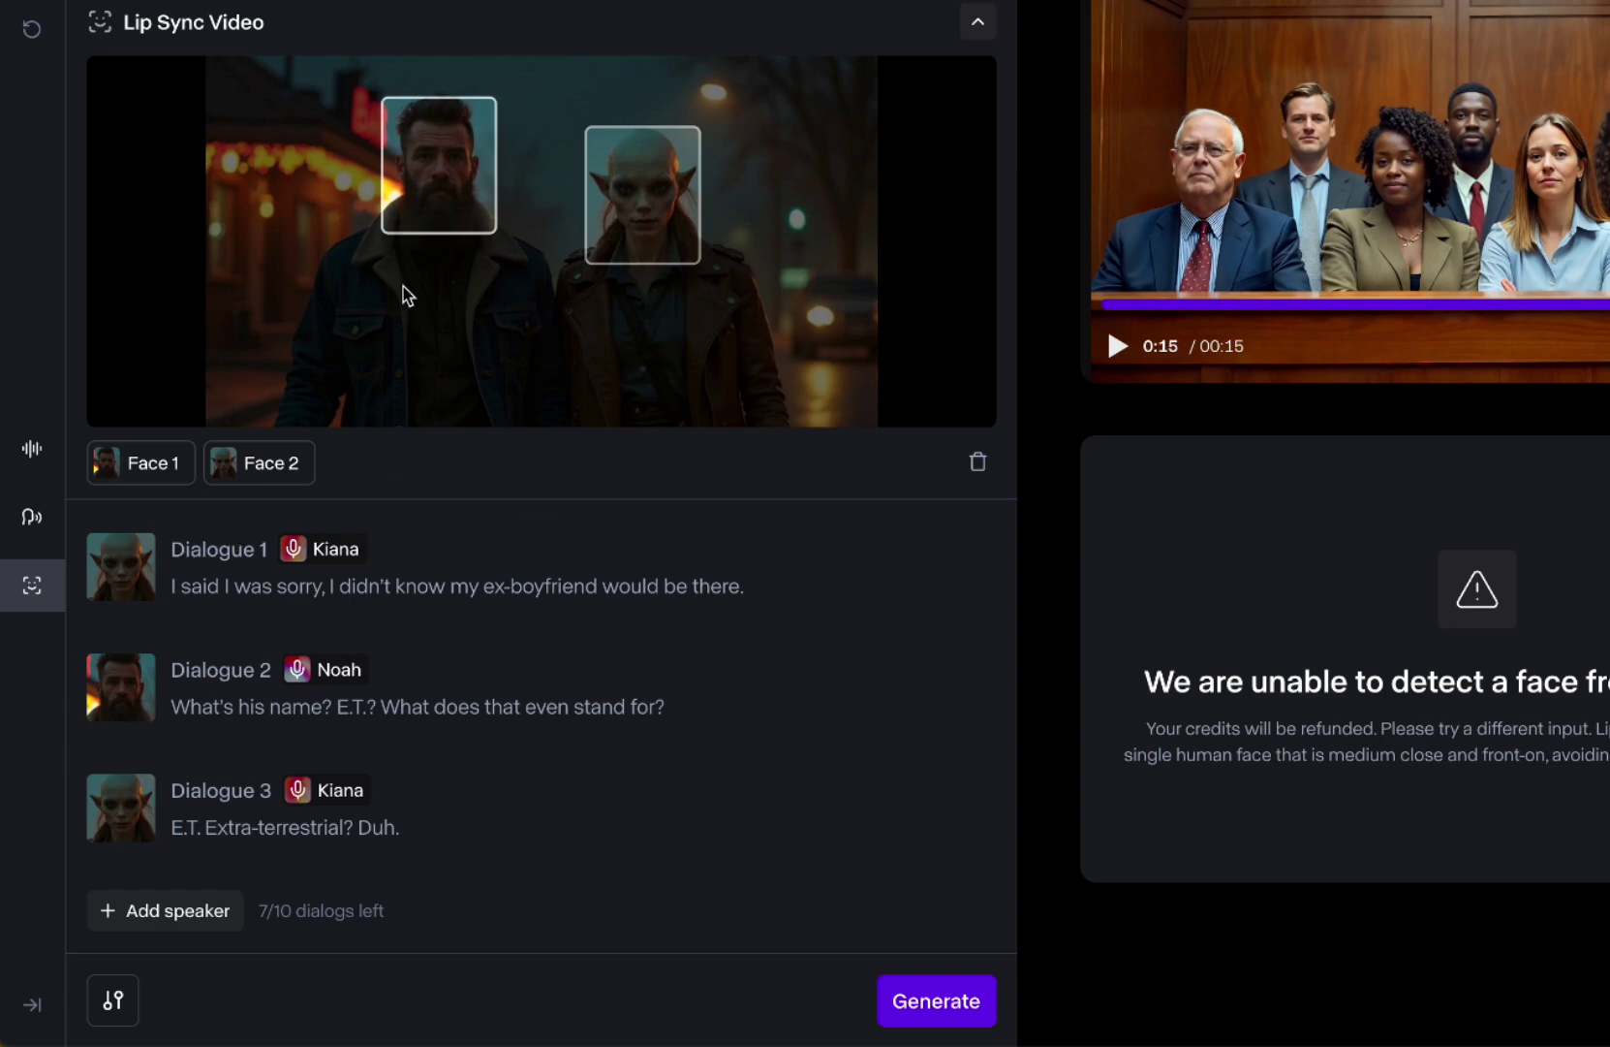
Step: Generate the lip sync video of the bearded man and pointy-eared woman outside the bar, and play it
{"action": "left_click", "coordinate": [936, 1001]}
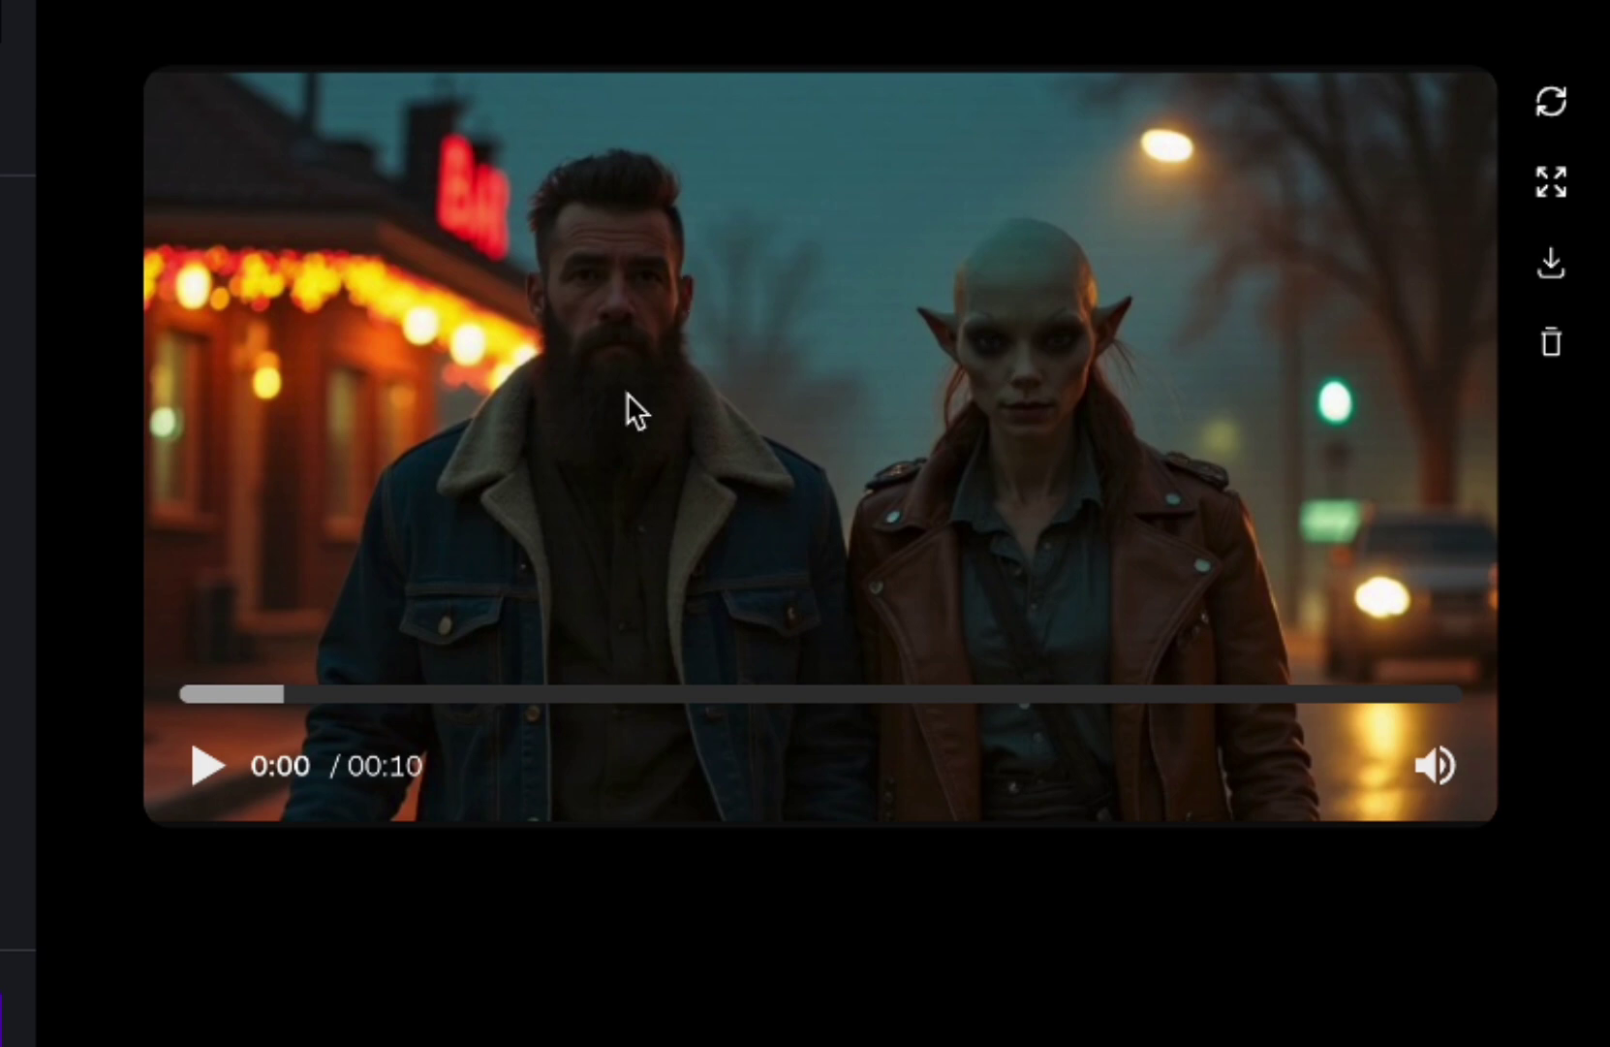
{"action": "left_click", "coordinate": [189, 763]}
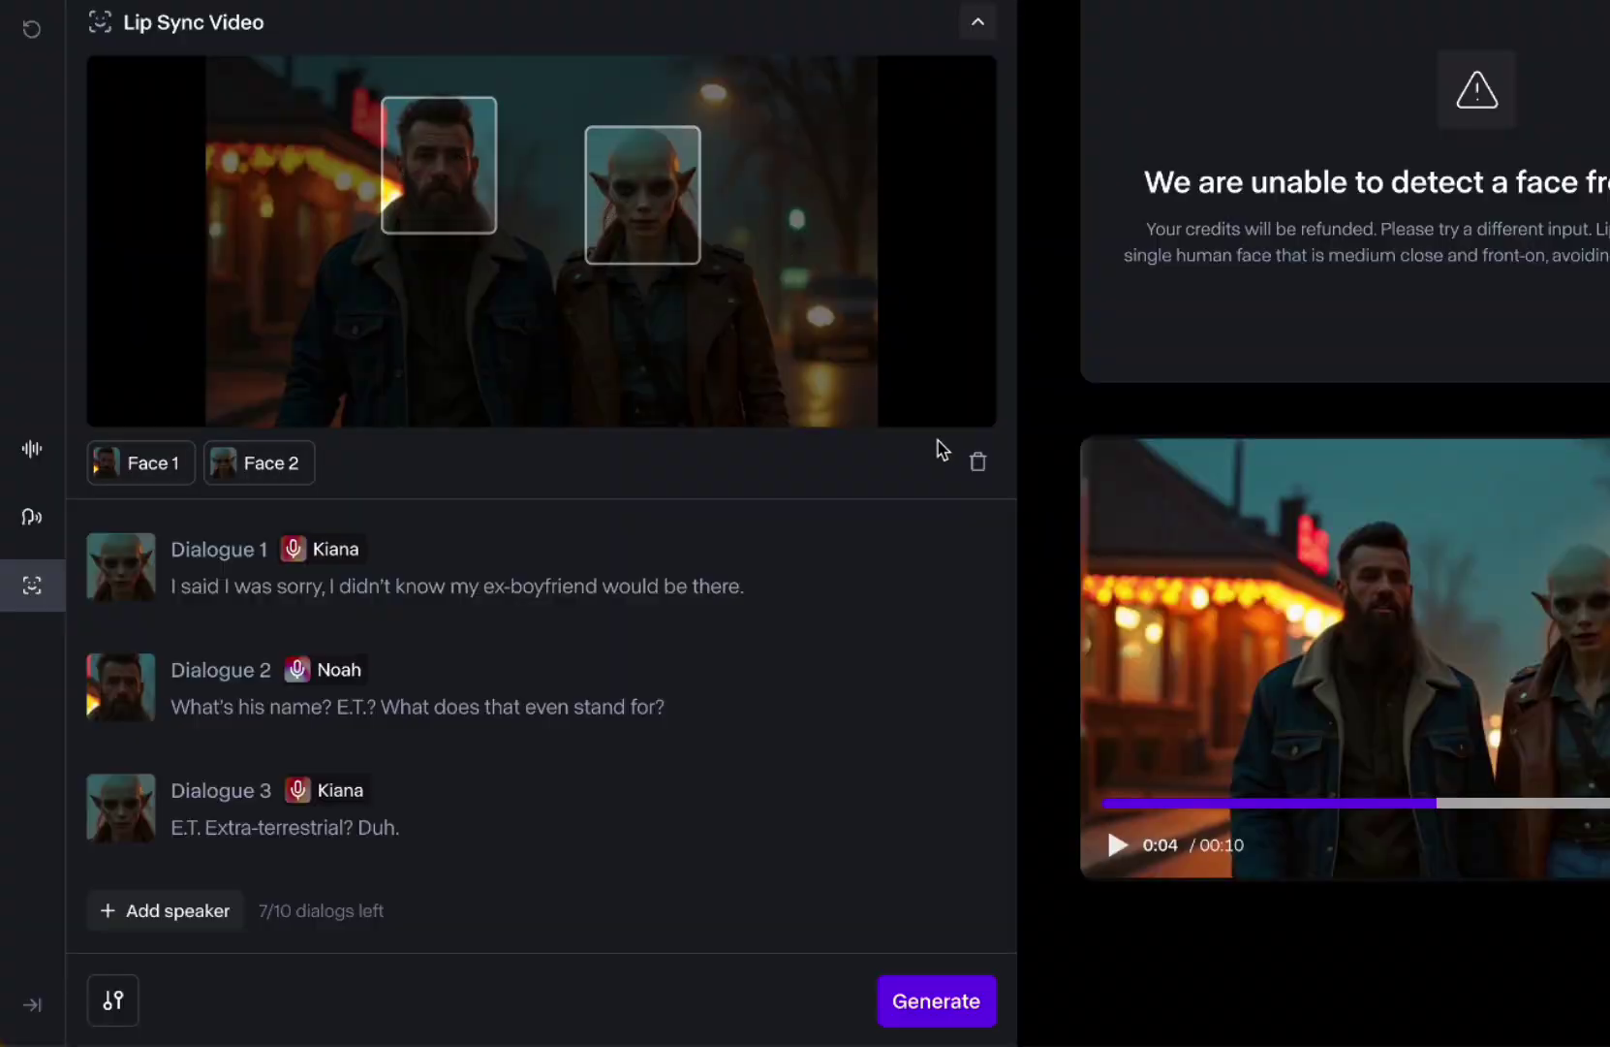
Step: Replace the input of the couple outside the bar with another file and generate the lip sync video again with the same dialogue
{"action": "left_click", "coordinate": [977, 462]}
{"action": "left_click", "coordinate": [1096, 604]}
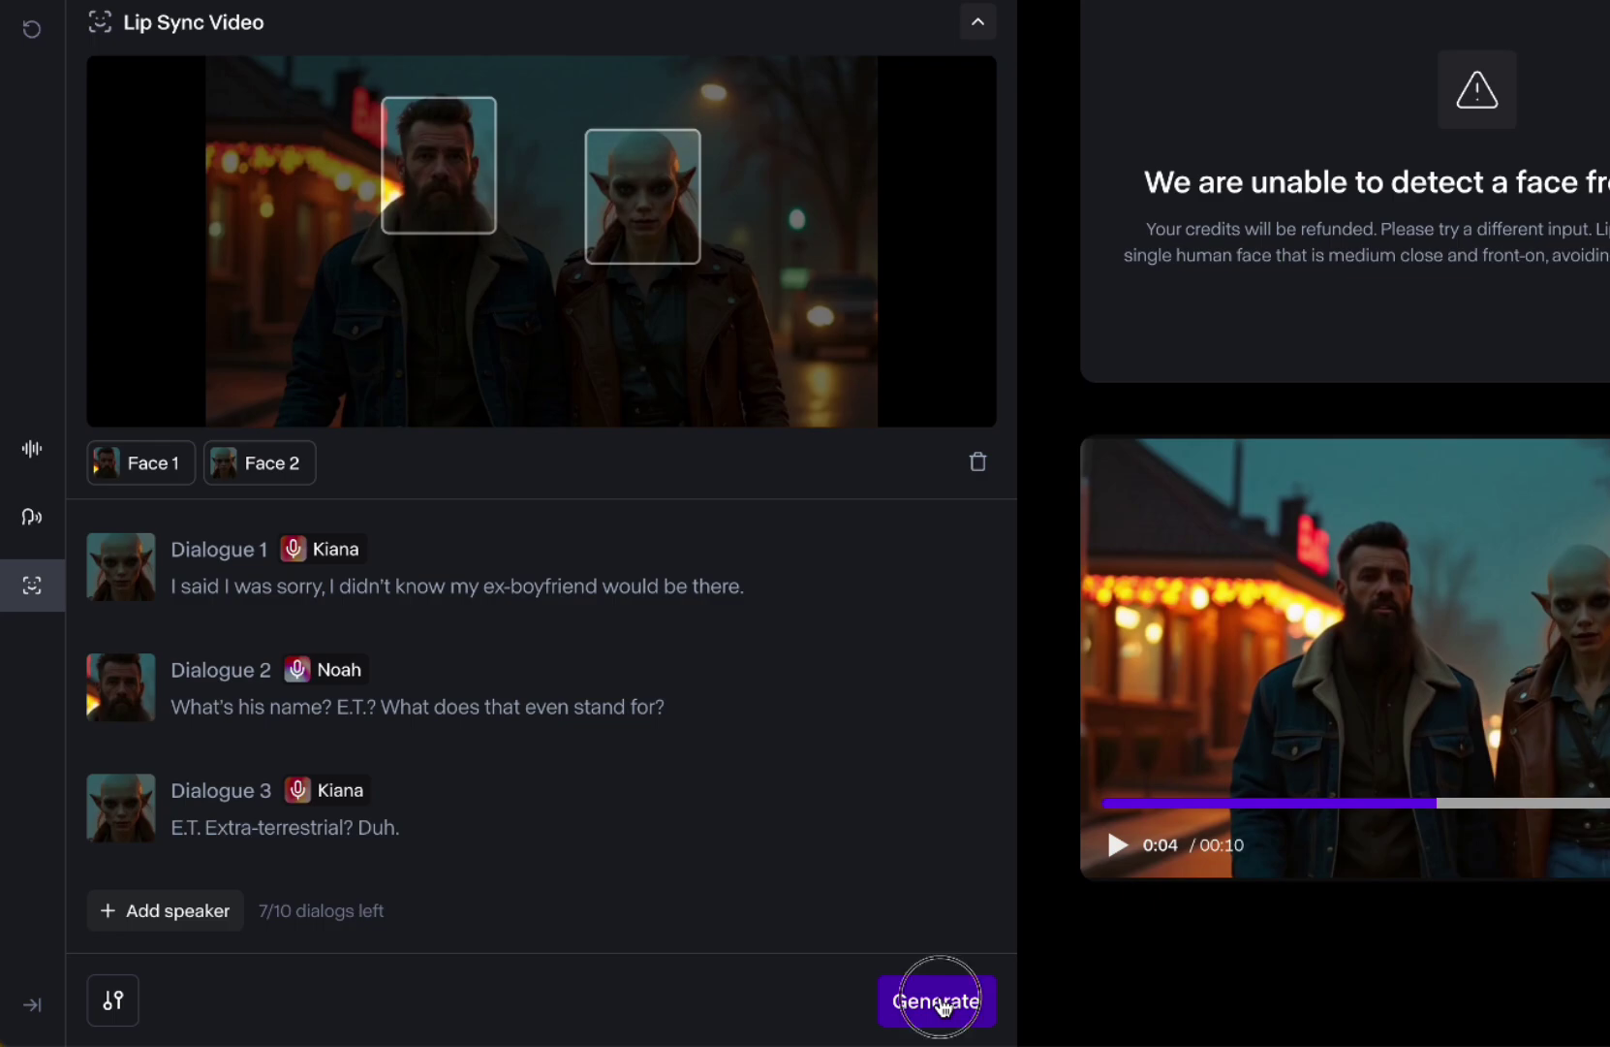
{"action": "left_click", "coordinate": [938, 1004]}
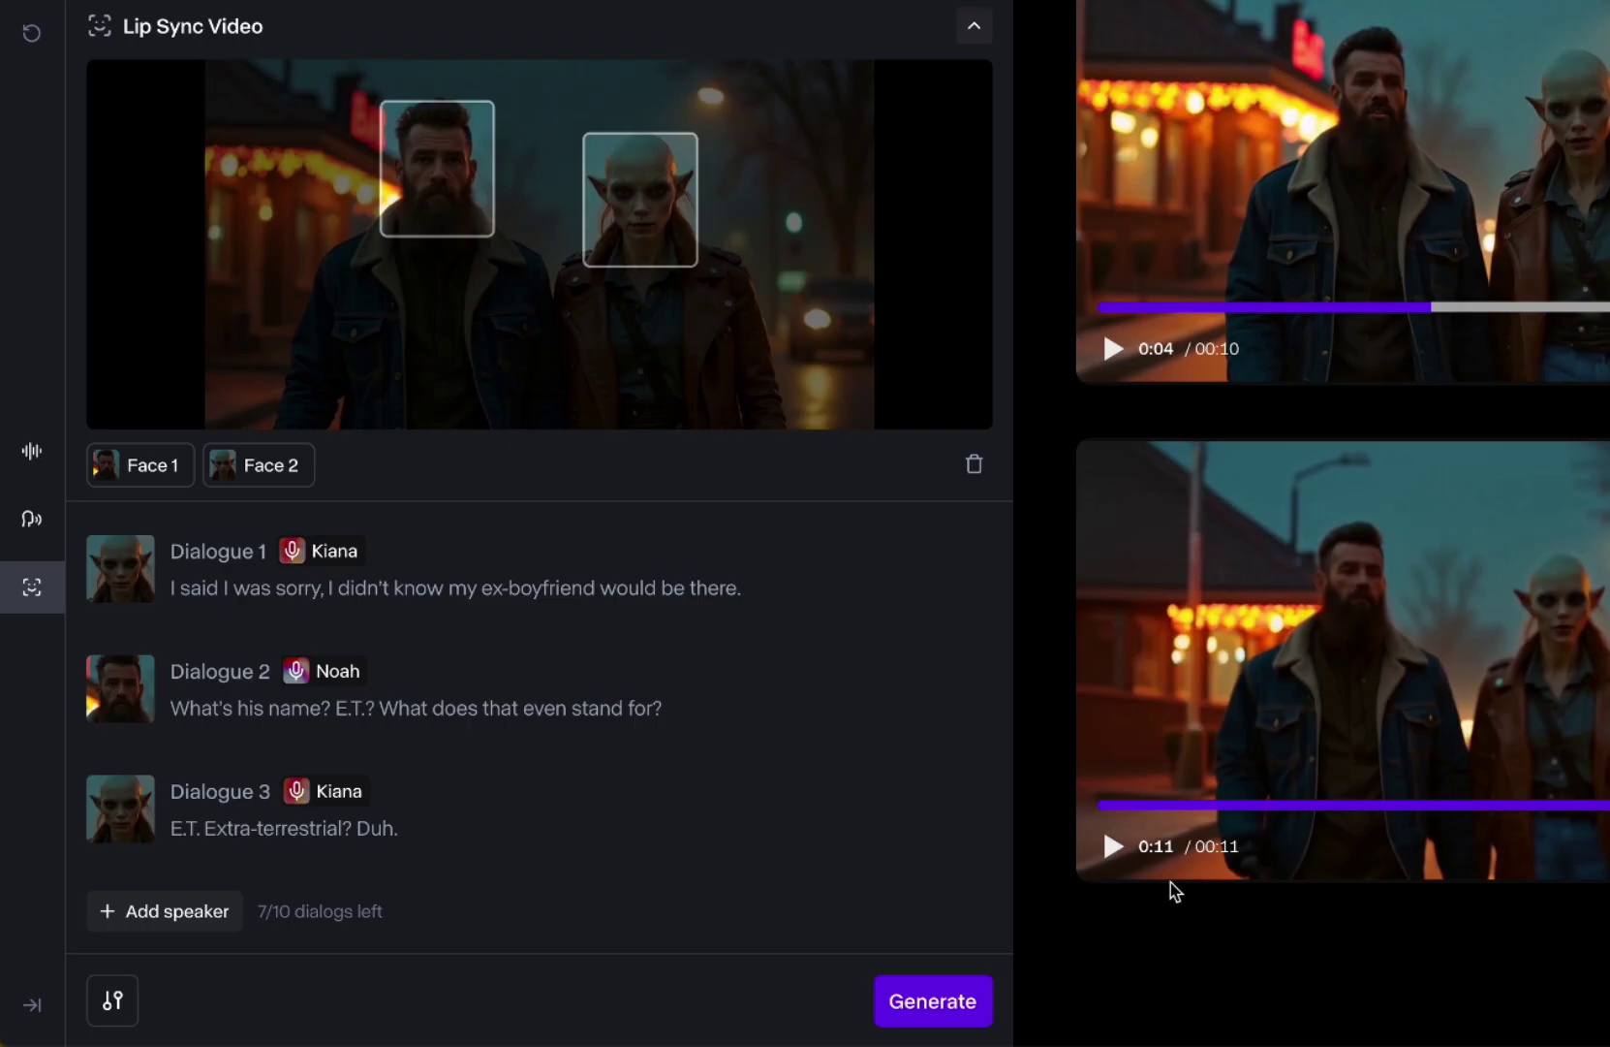
Step: Reset the lip sync setup, generate the astronaut scene's dialogue with the Kendrick and Myrna voices, and play it
{"action": "left_click", "coordinate": [32, 37]}
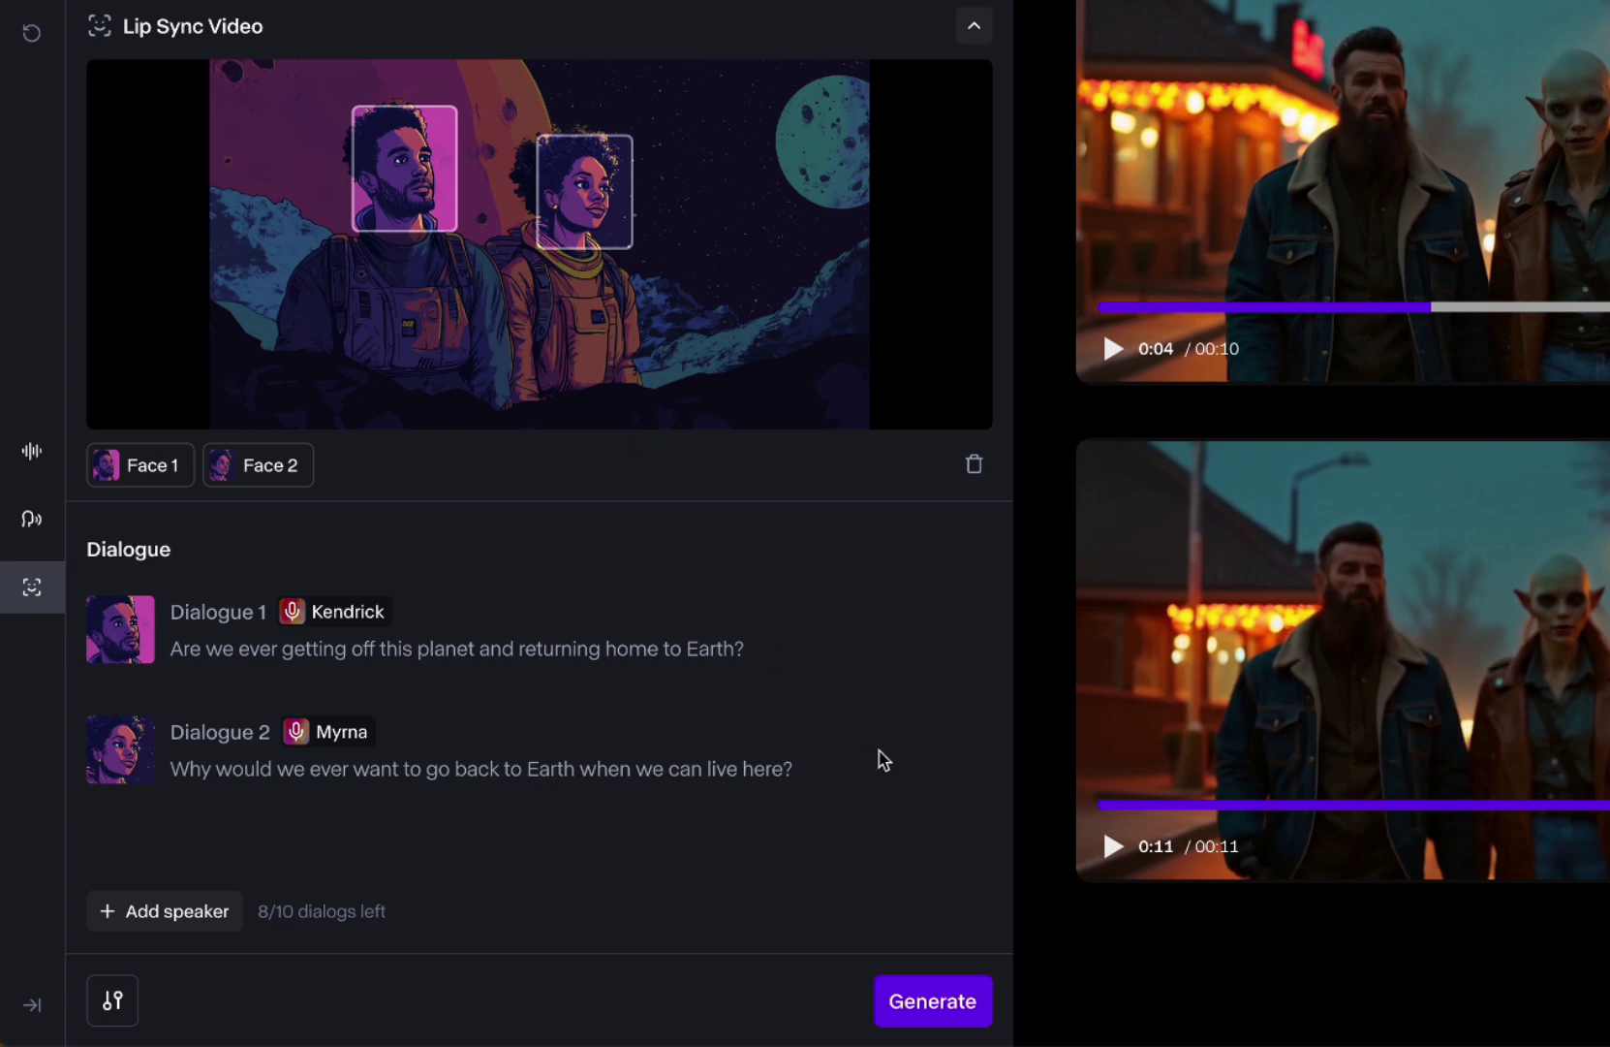
{"action": "left_click", "coordinate": [935, 1005]}
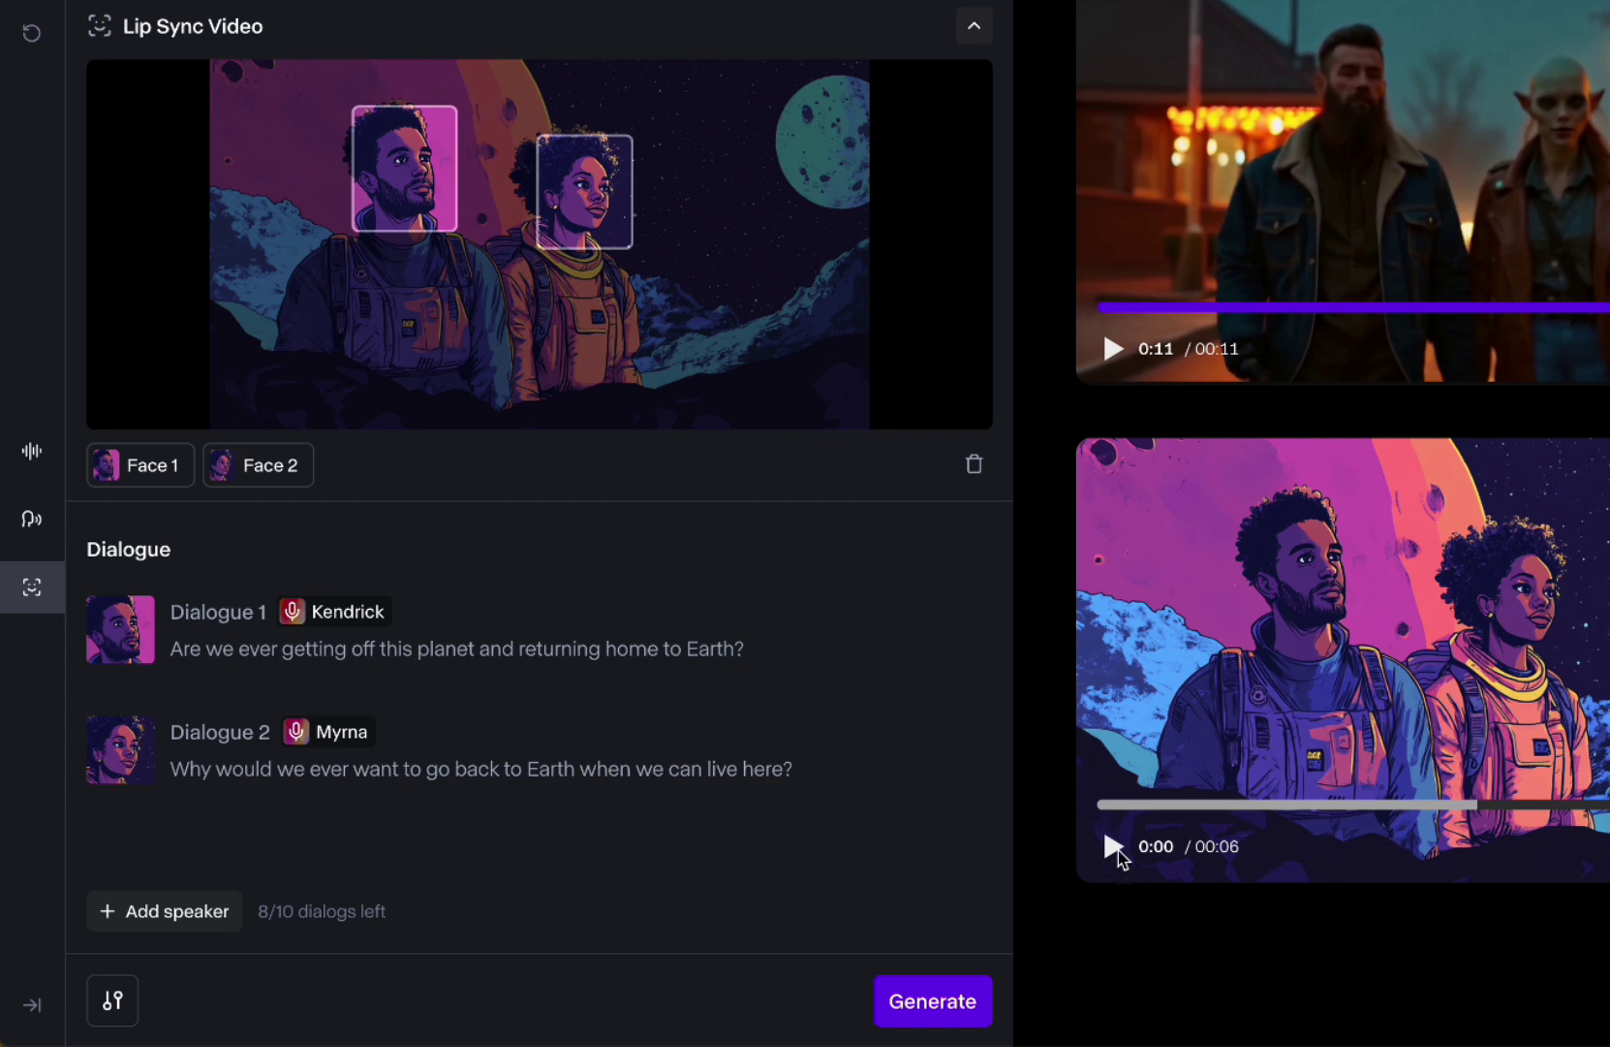
{"action": "left_click", "coordinate": [1112, 850]}
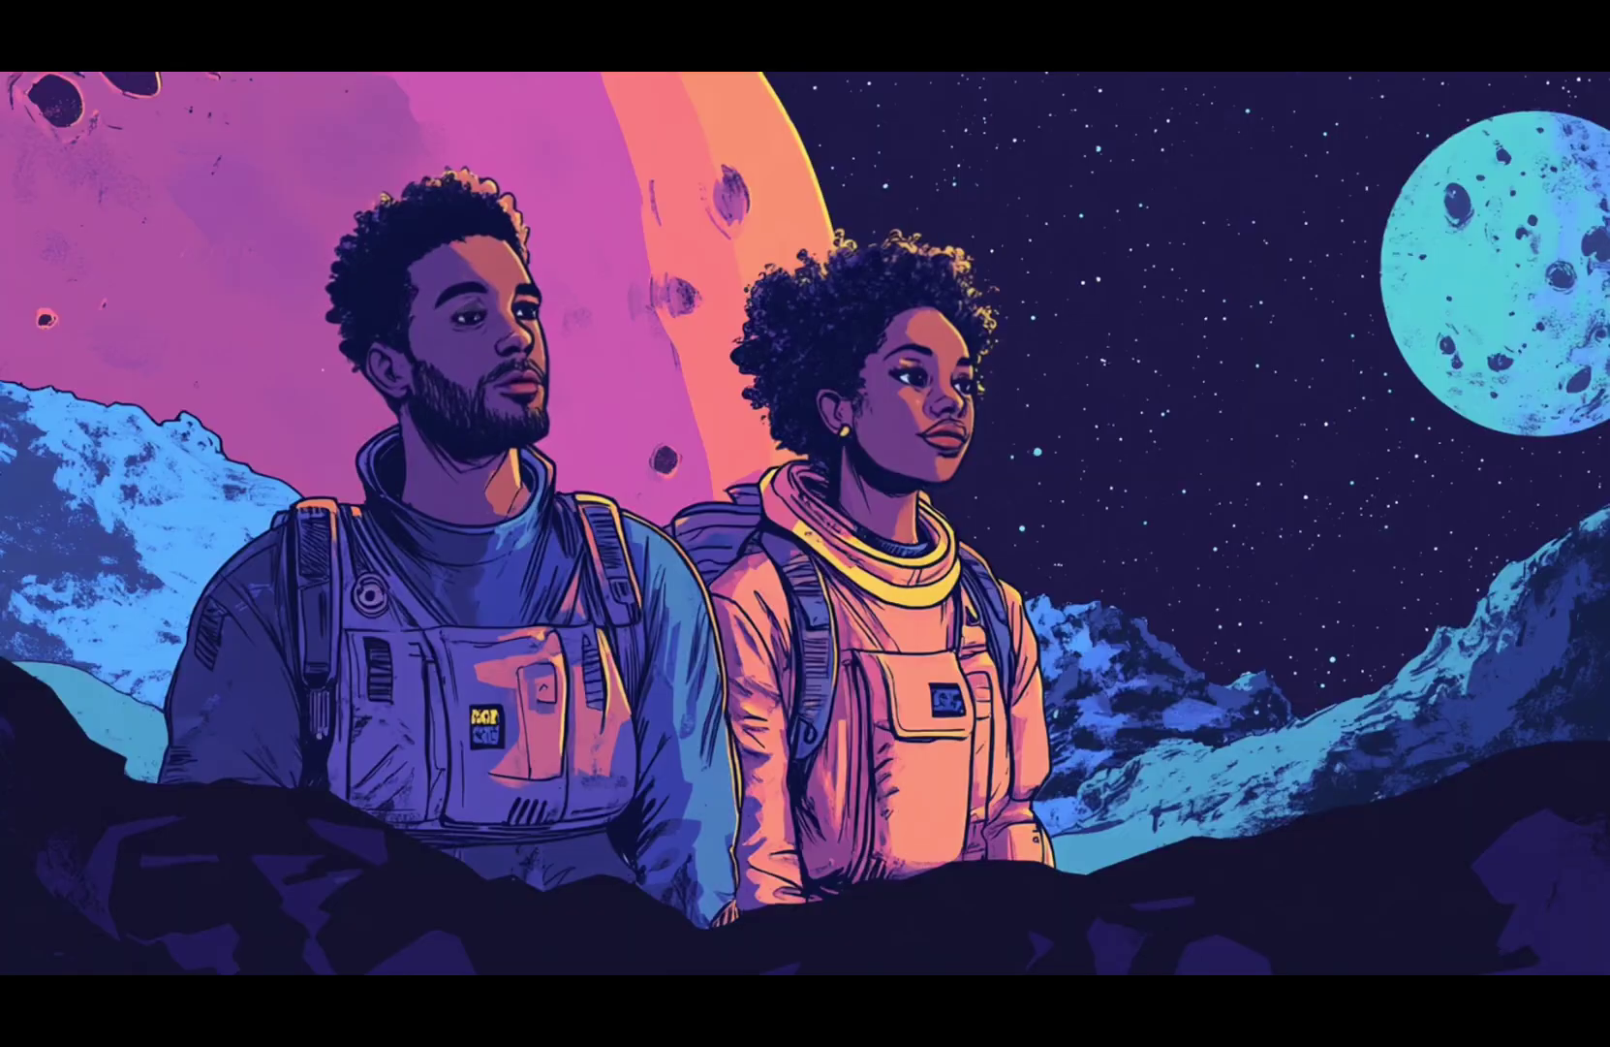